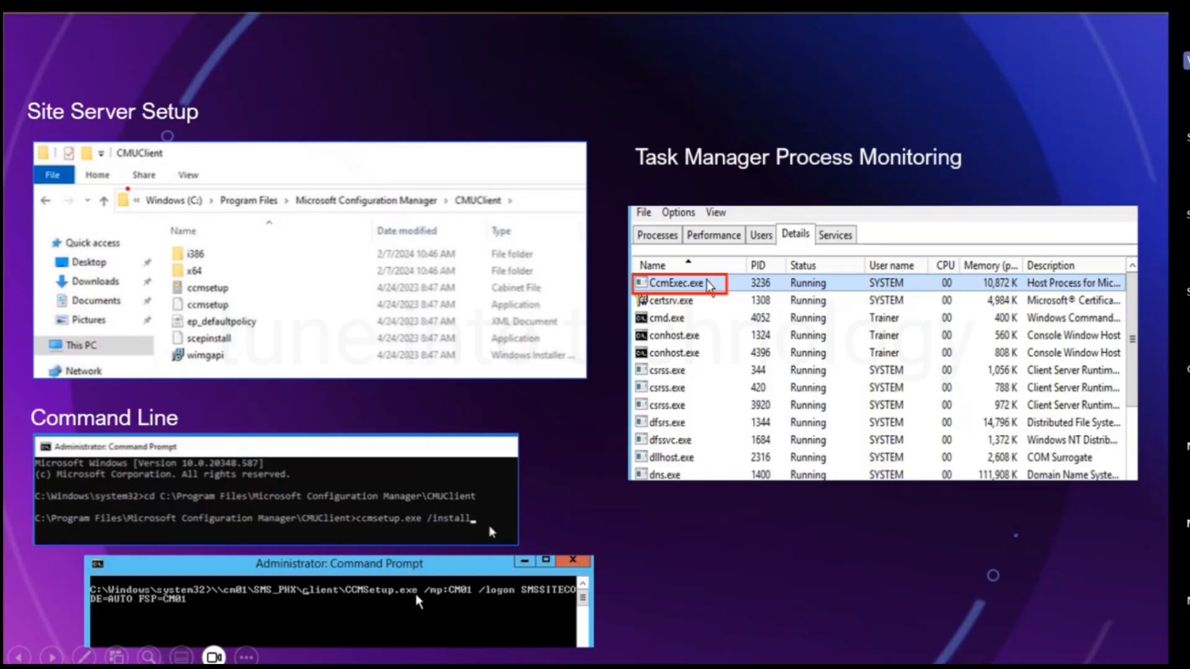
left_click_drag(127, 189, 530, 184)
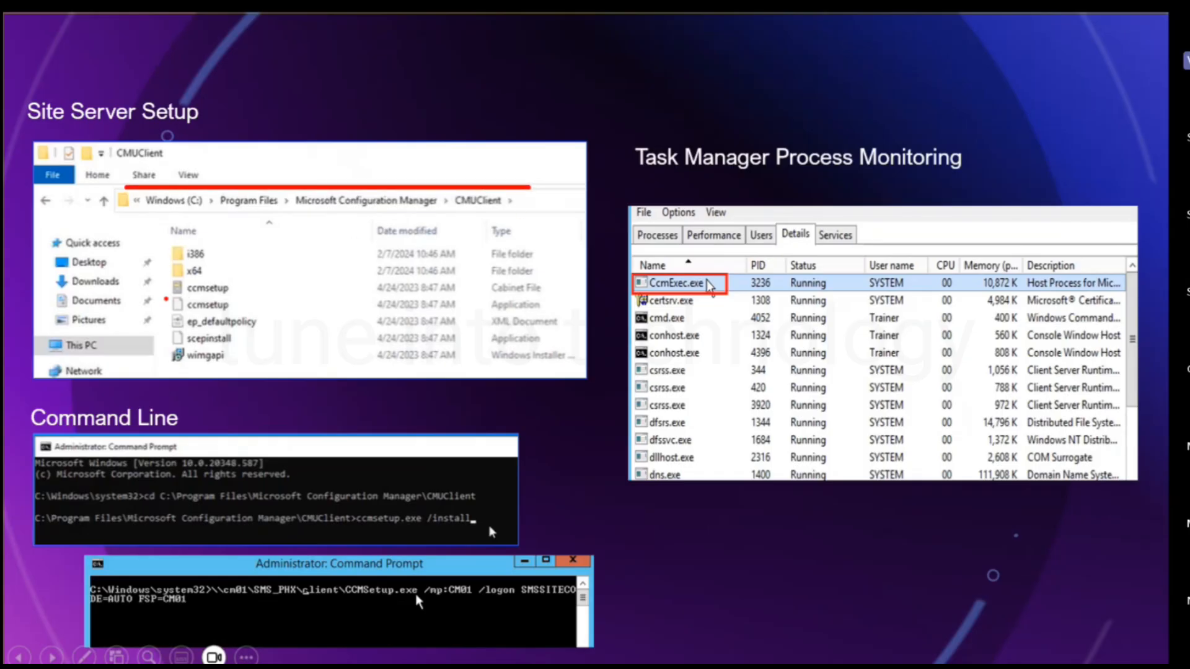
mouse_move(167, 297)
left_mouse_down()
mouse_move(241, 304)
mouse_move(241, 314)
left_mouse_up()
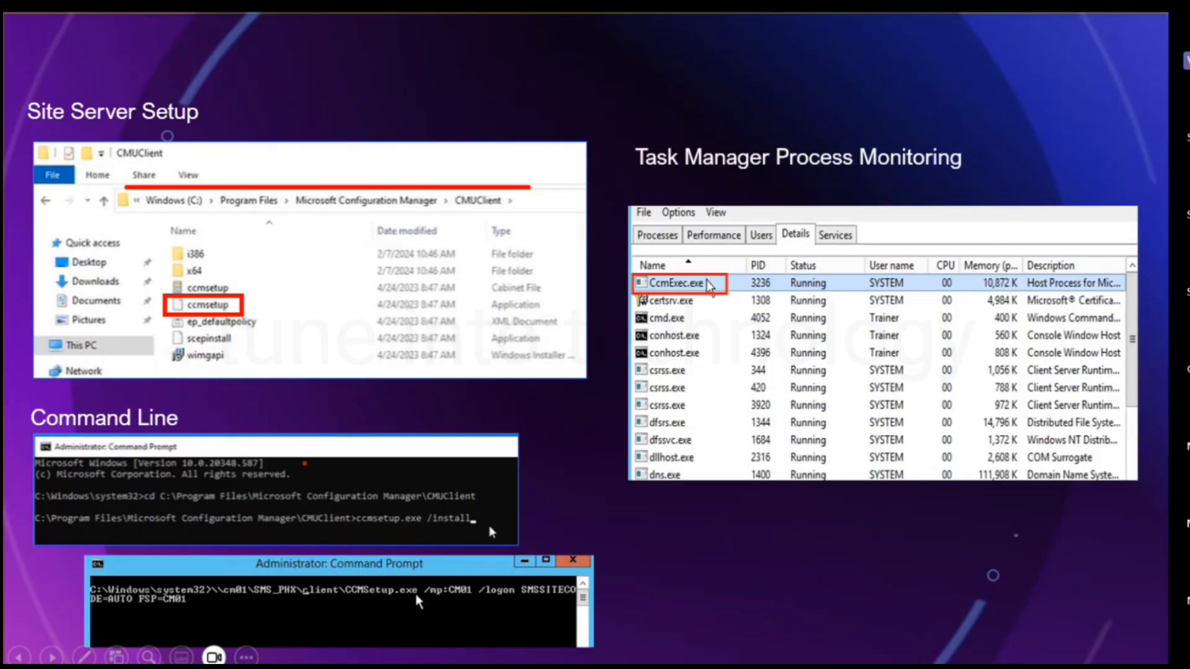
left_click_drag(305, 463, 332, 442)
left_click_drag(150, 507, 422, 503)
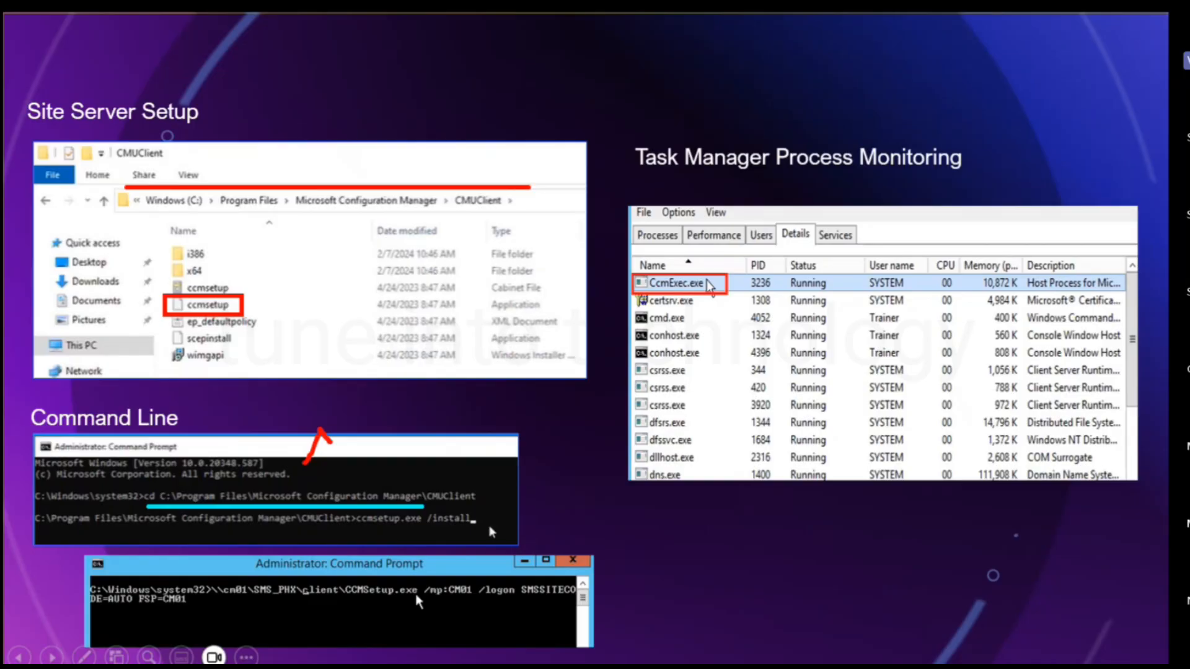
left_click_drag(188, 505, 477, 505)
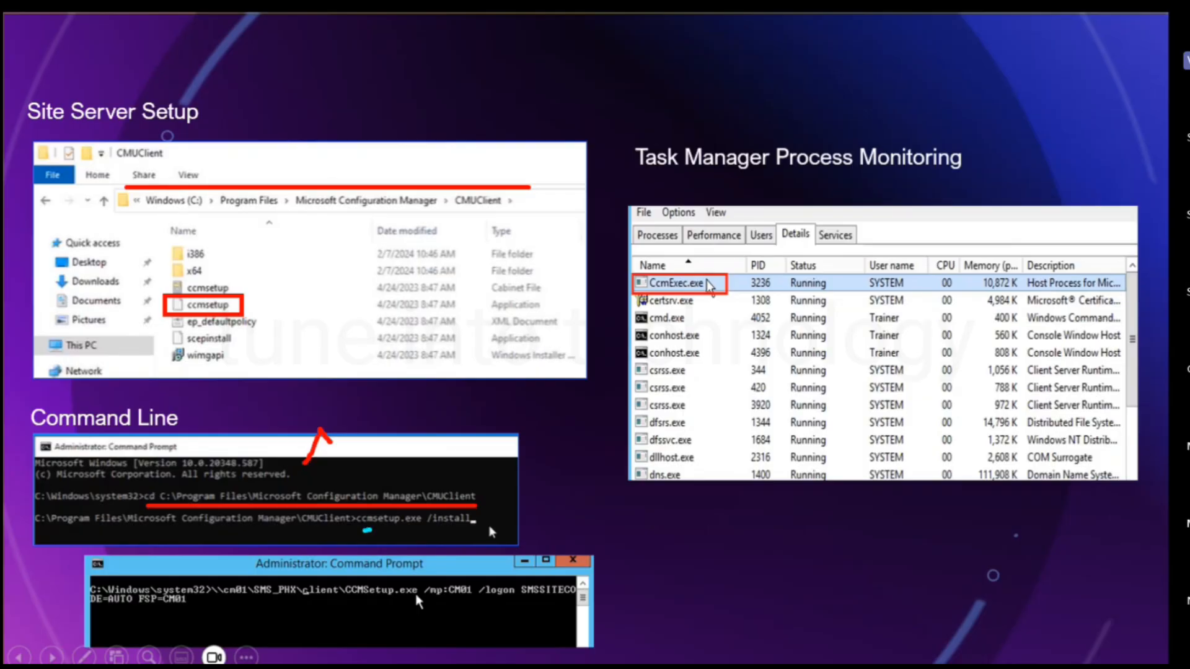
left_click_drag(370, 531, 489, 527)
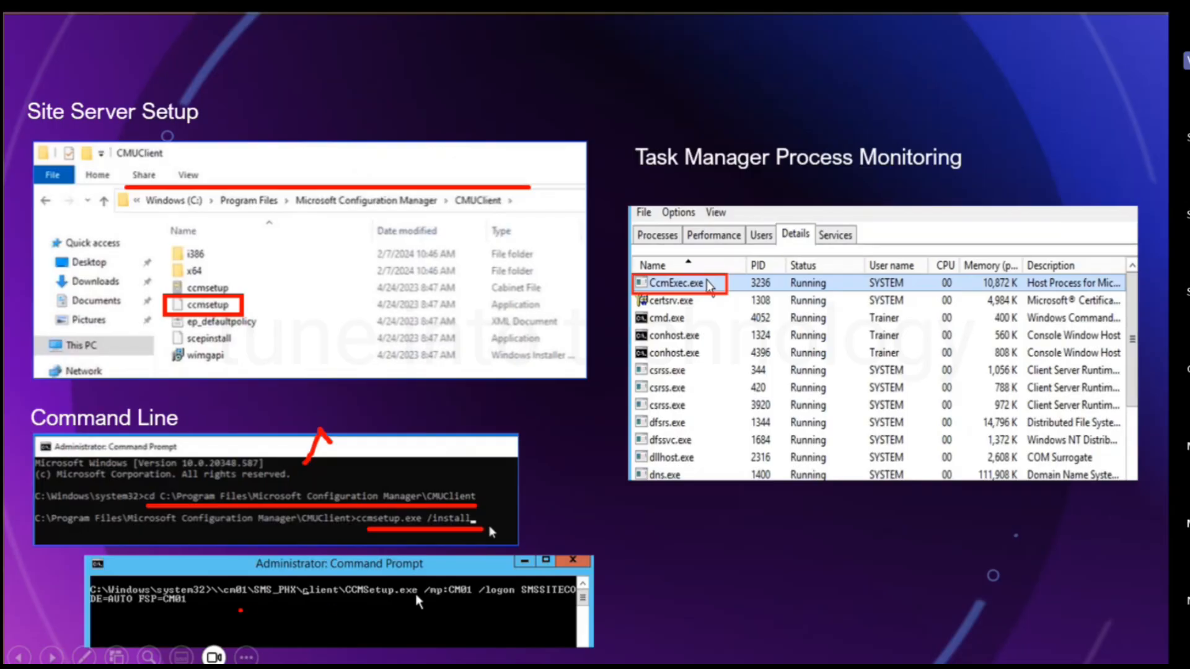
left_click_drag(223, 603, 573, 597)
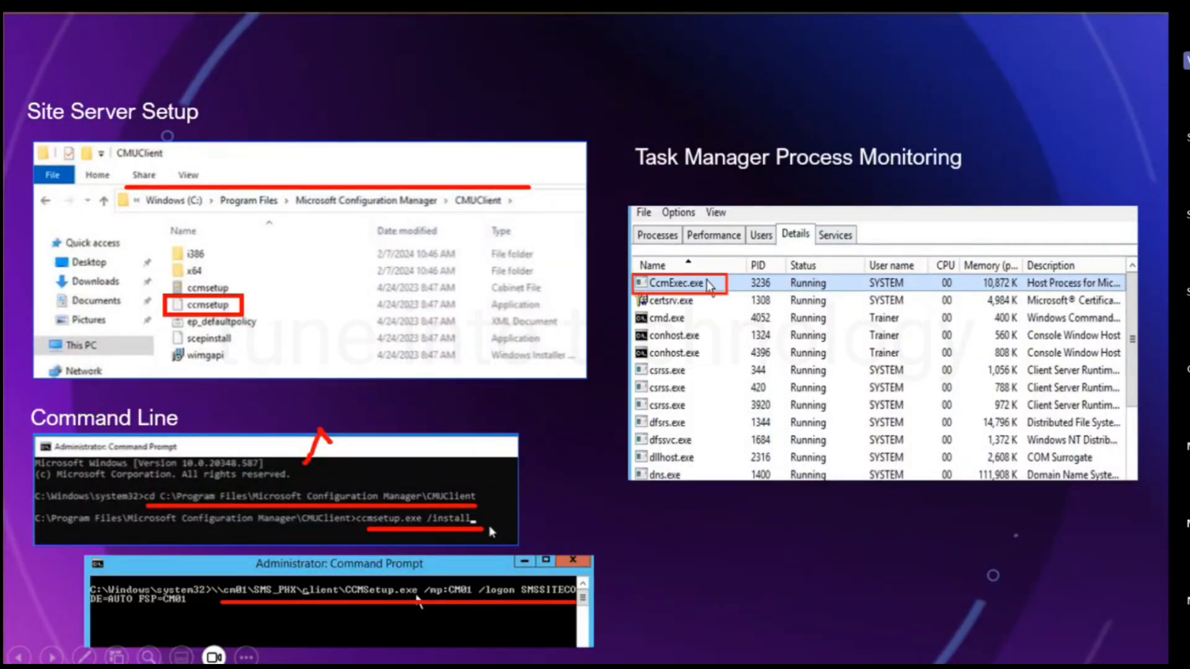
key("Escape")
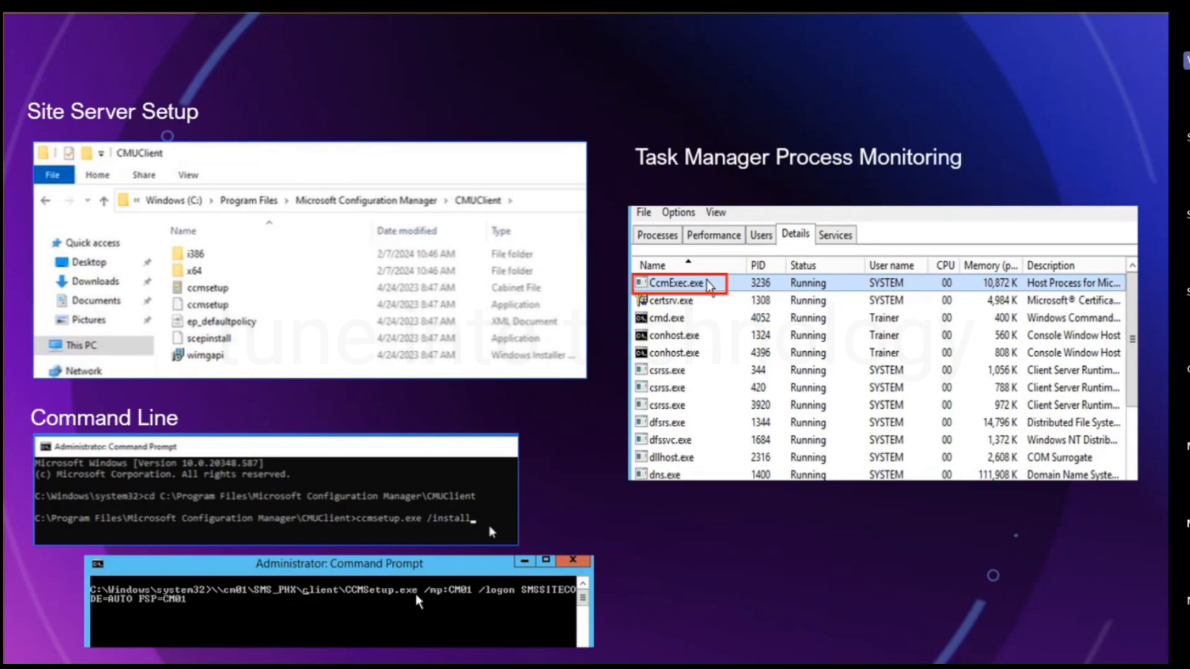
key("Right")
key("Left")
key("Right")
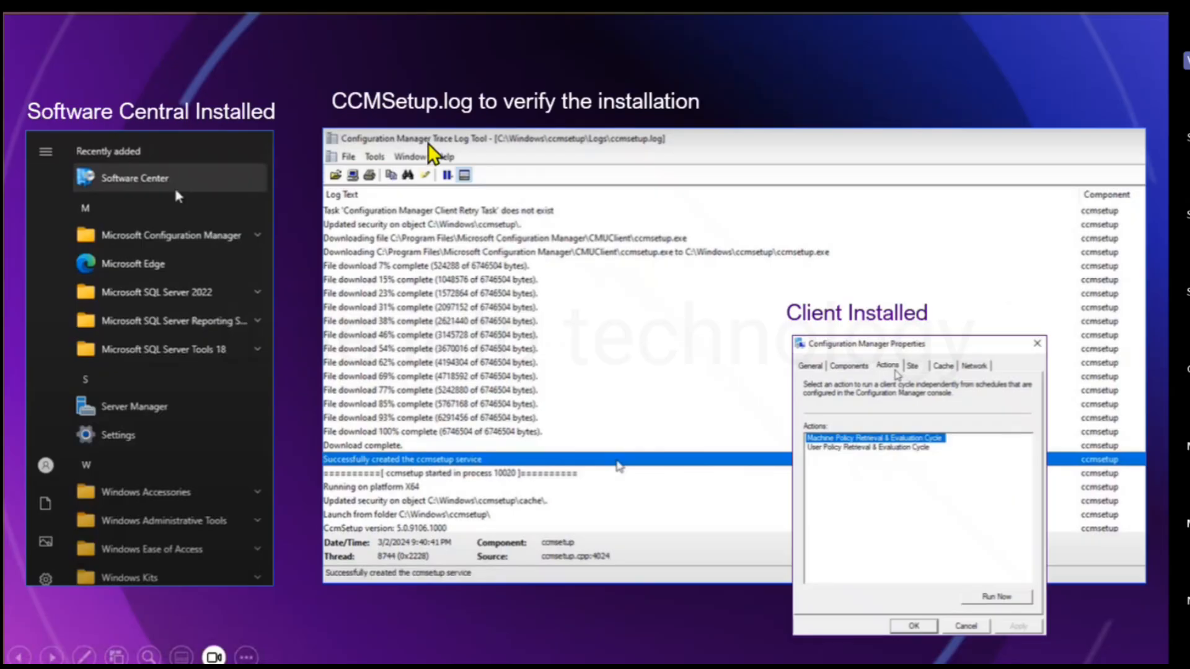
key("ctrl+p")
left_click_drag(492, 131, 618, 156)
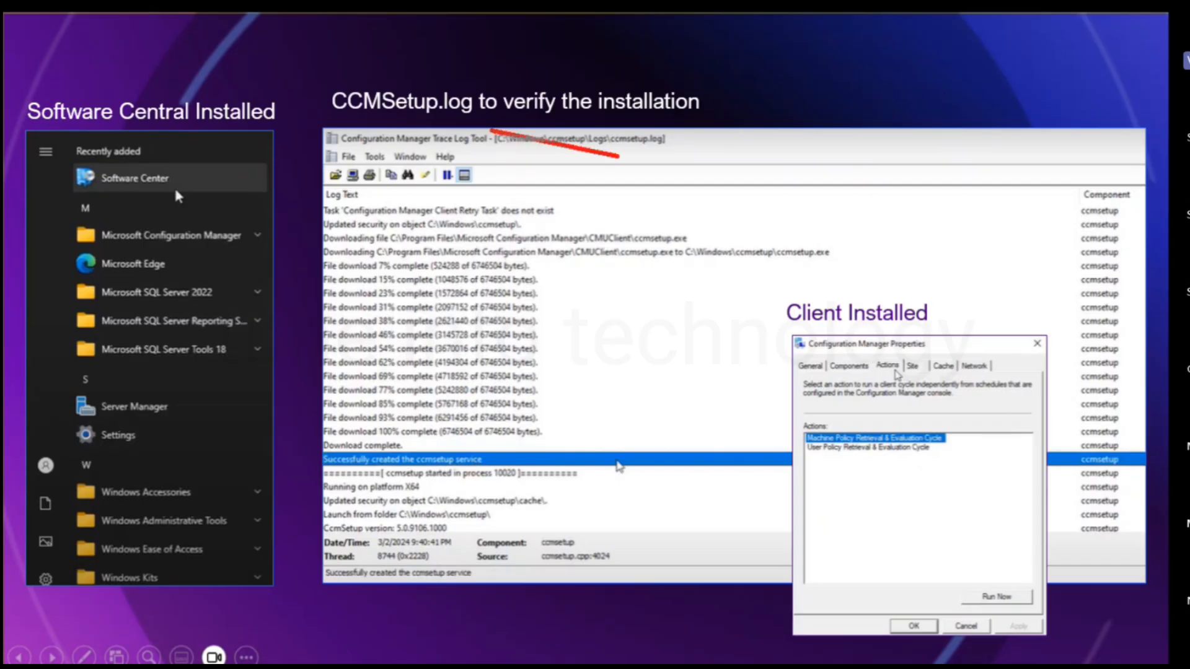
key("e")
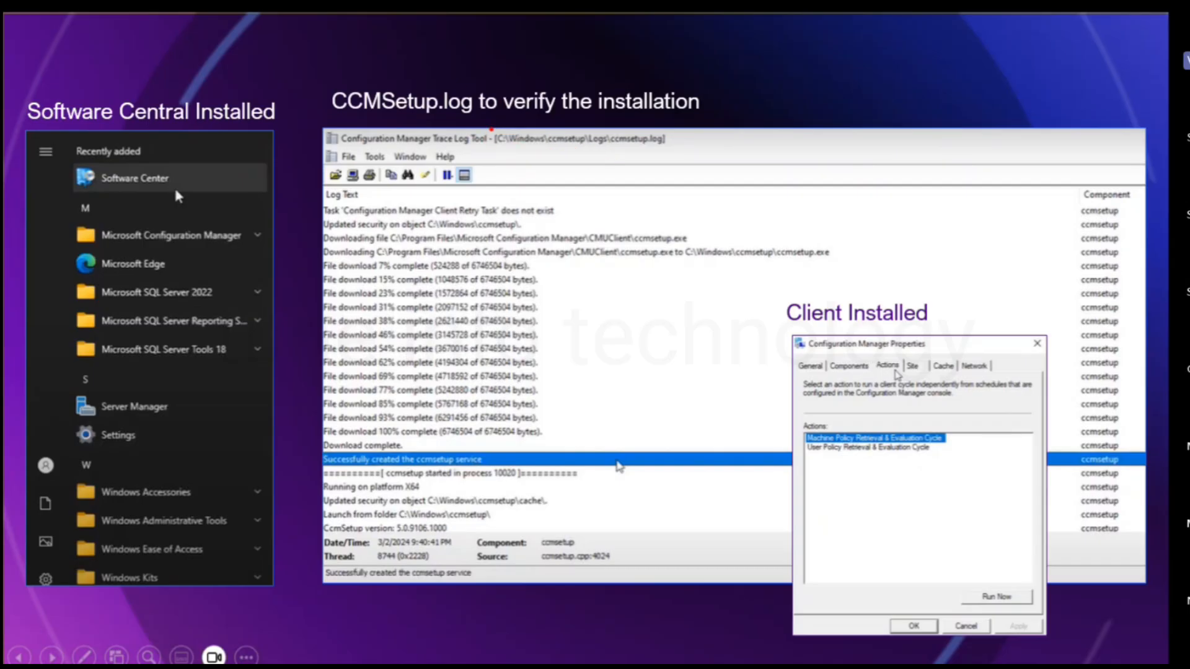
left_click_drag(490, 130, 681, 148)
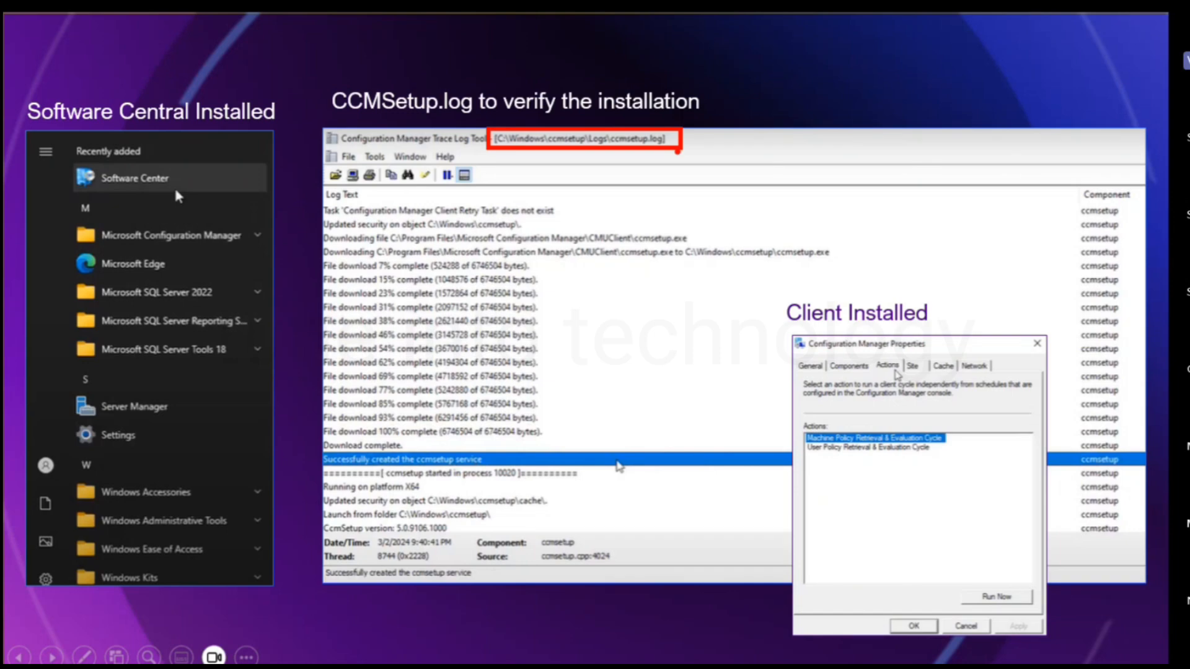
key("Escape")
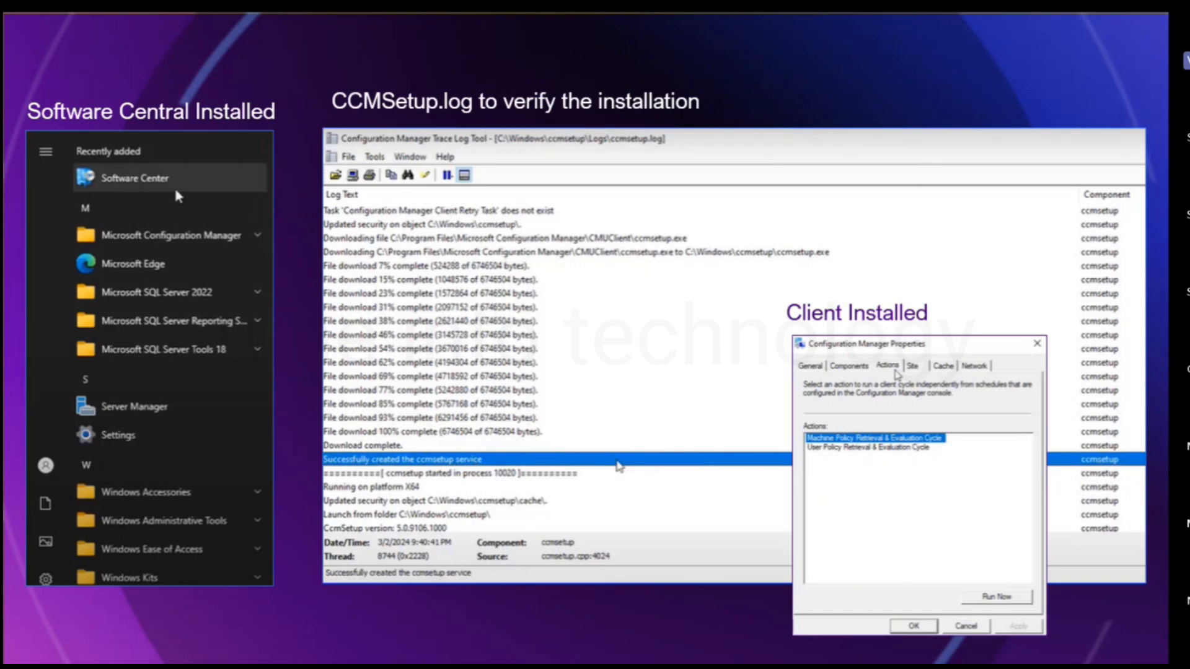
scroll(680, 159, "up", 3)
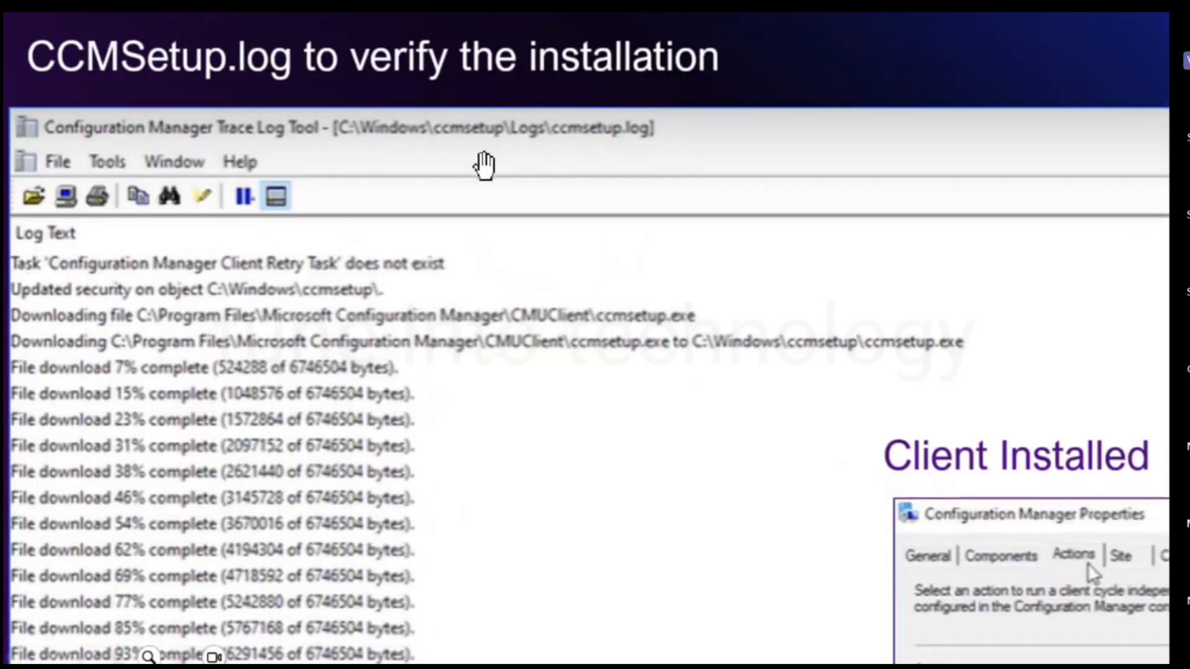
scroll(567, 299, "down", 5)
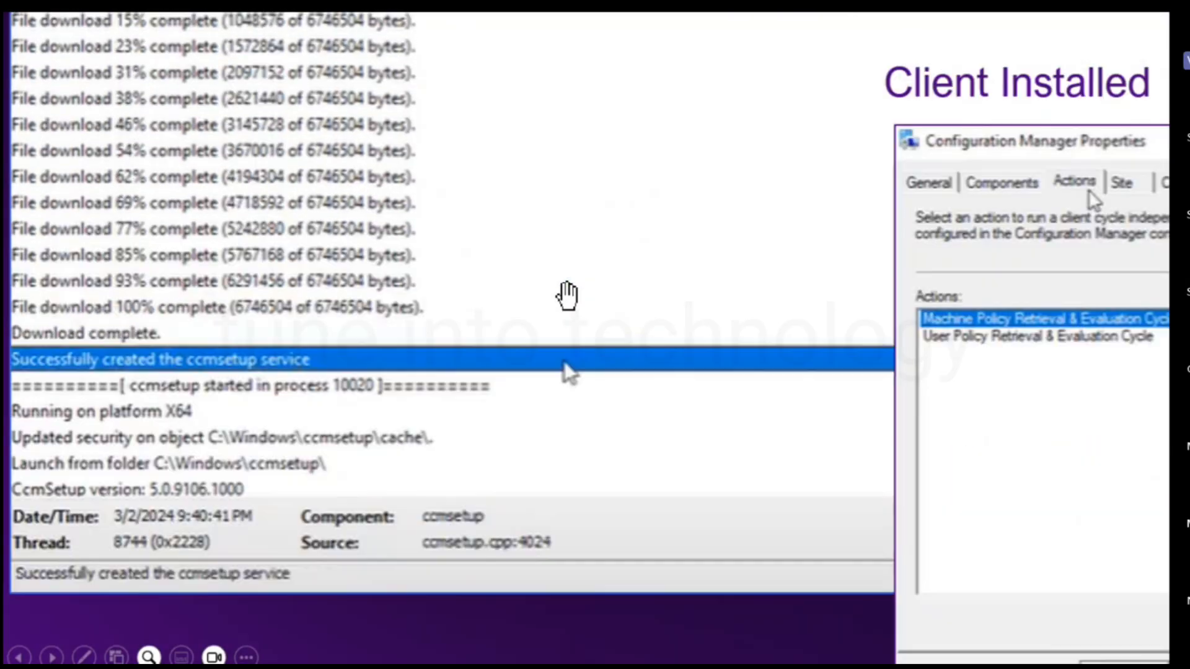
scroll(567, 295, "down", 2)
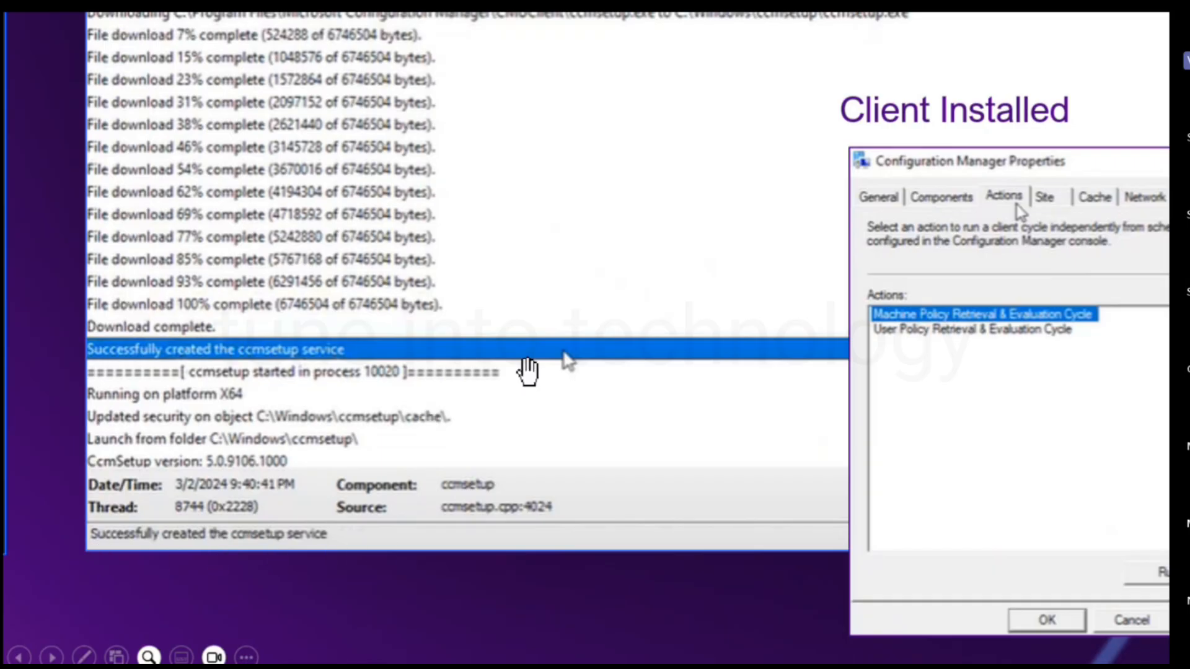
key("Escape")
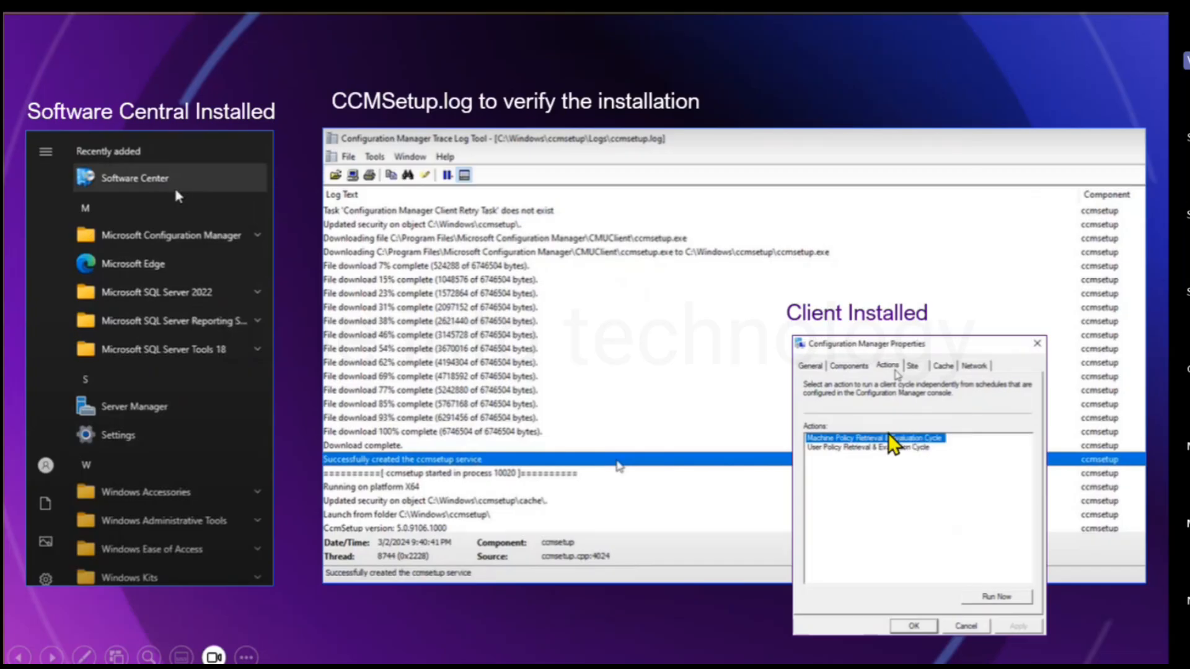
Open Control Panel and minimize the Settings window.
key("super")
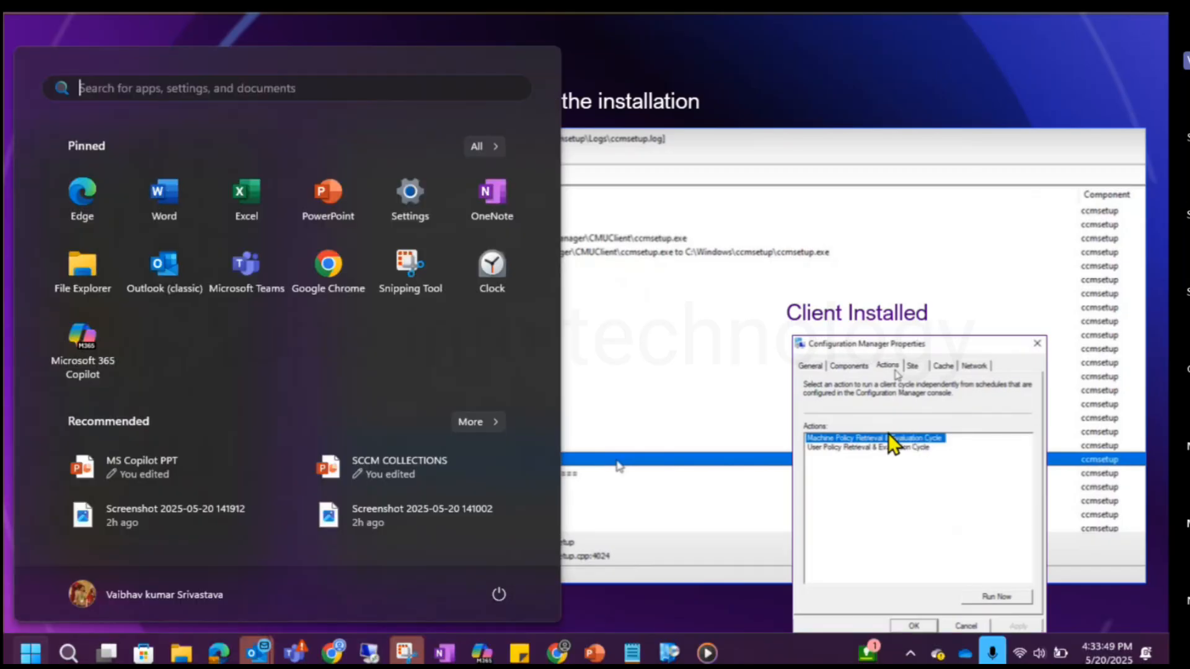
left_click(424, 218)
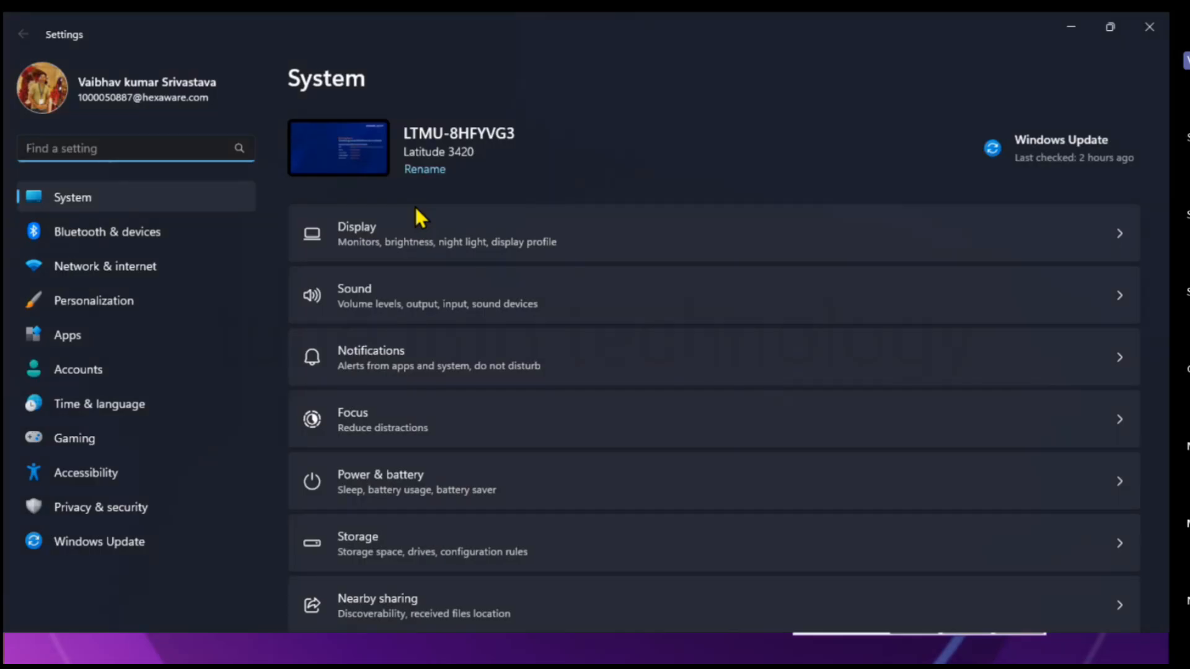
key("super")
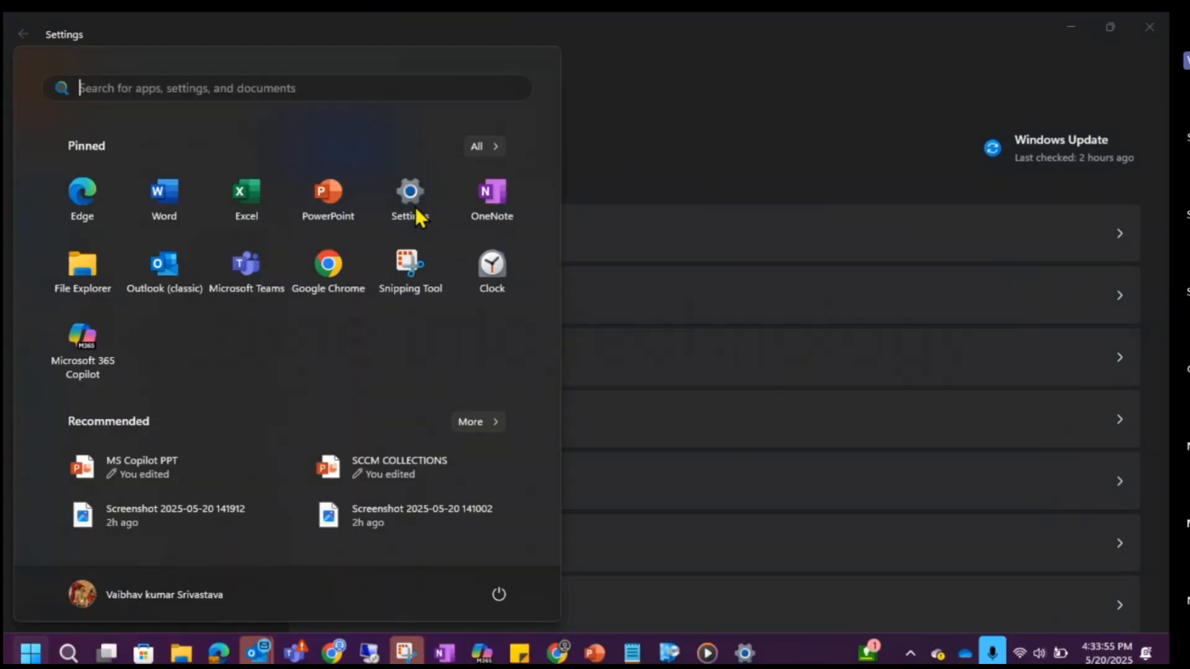
type("control")
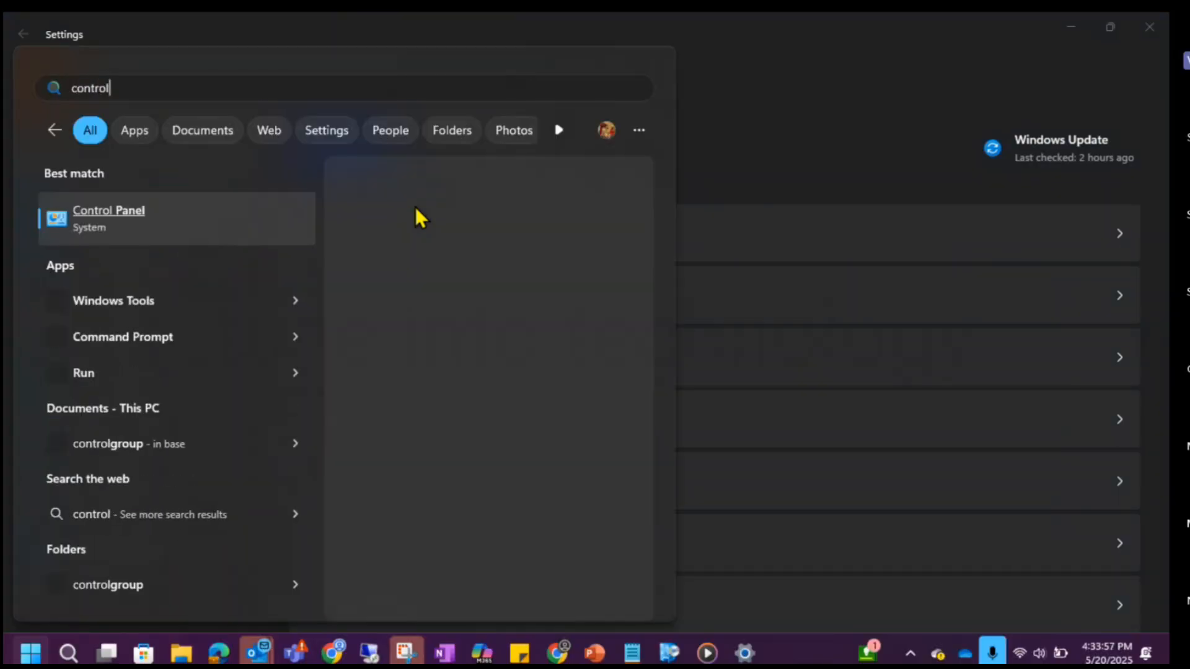
key("Escape")
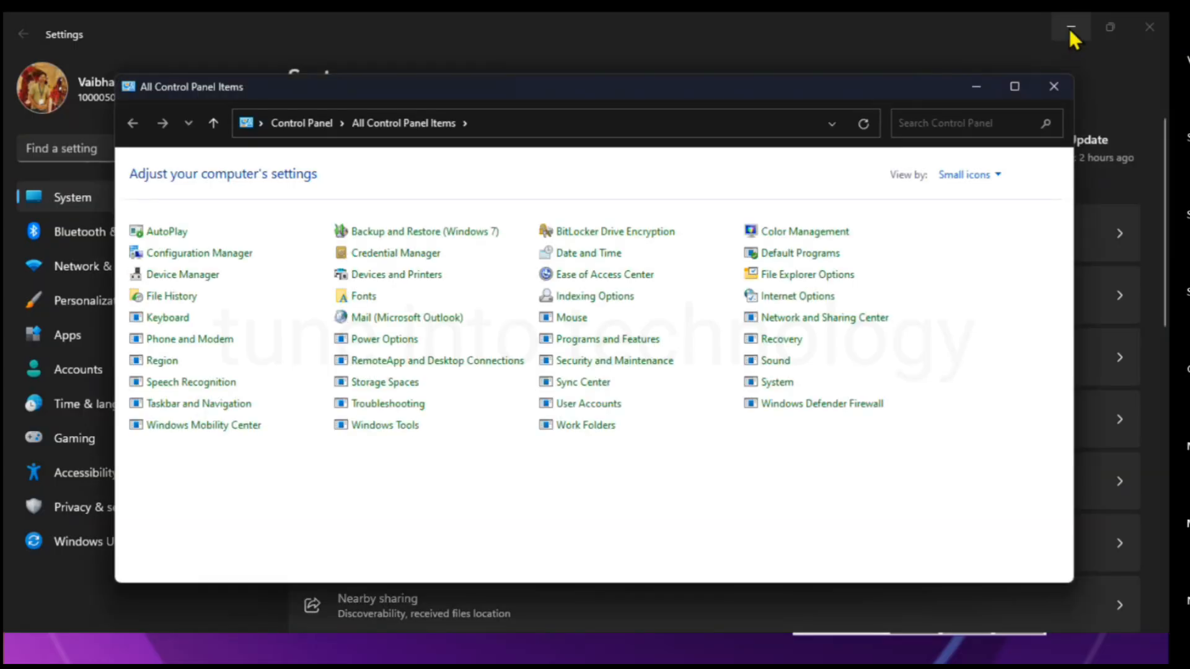
left_click(1070, 28)
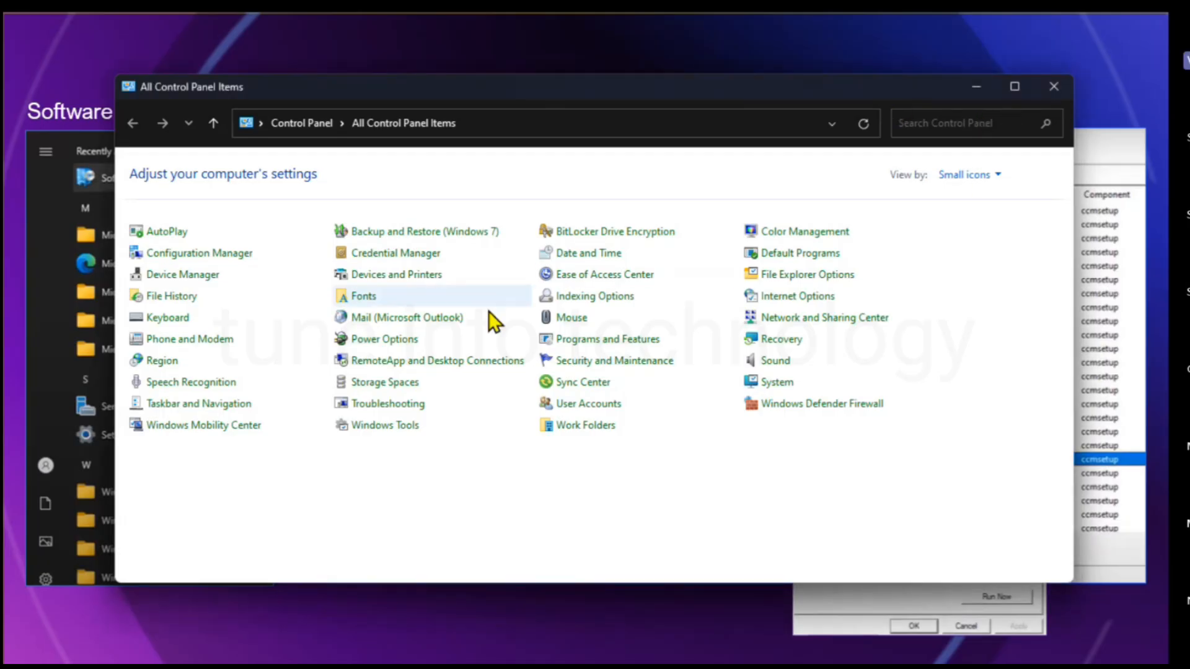
Open the Configuration Manager properties and examine the client certificate and co-management entries among the general client properties.
left_click(227, 257)
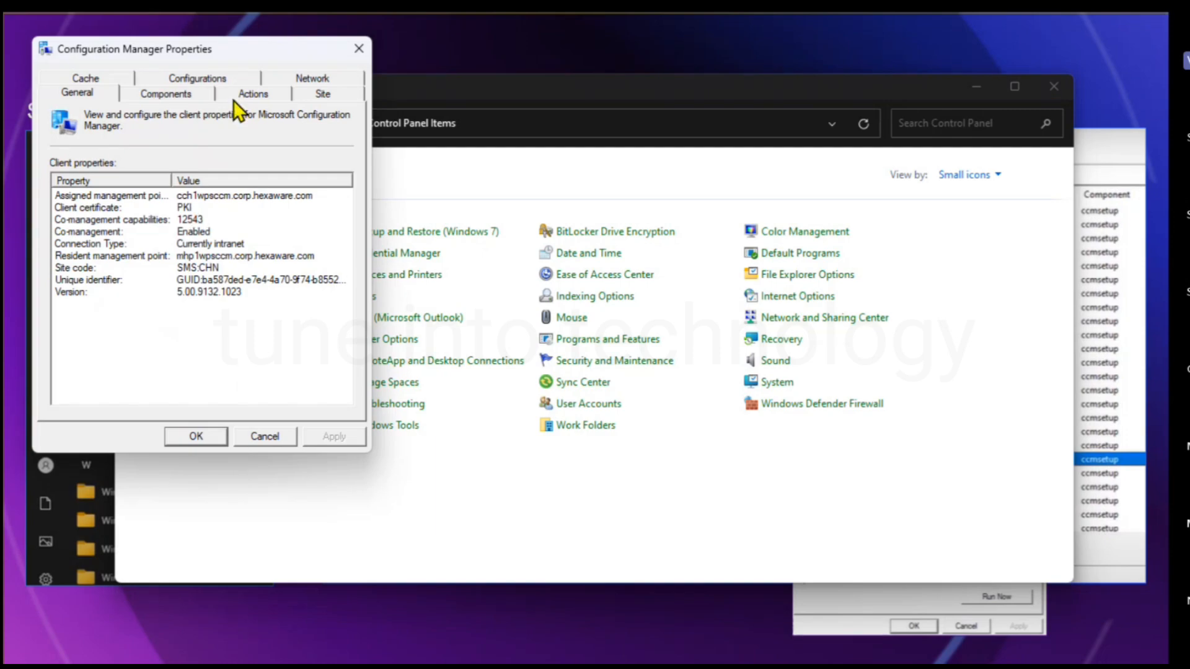
left_click_drag(371, 109, 478, 148)
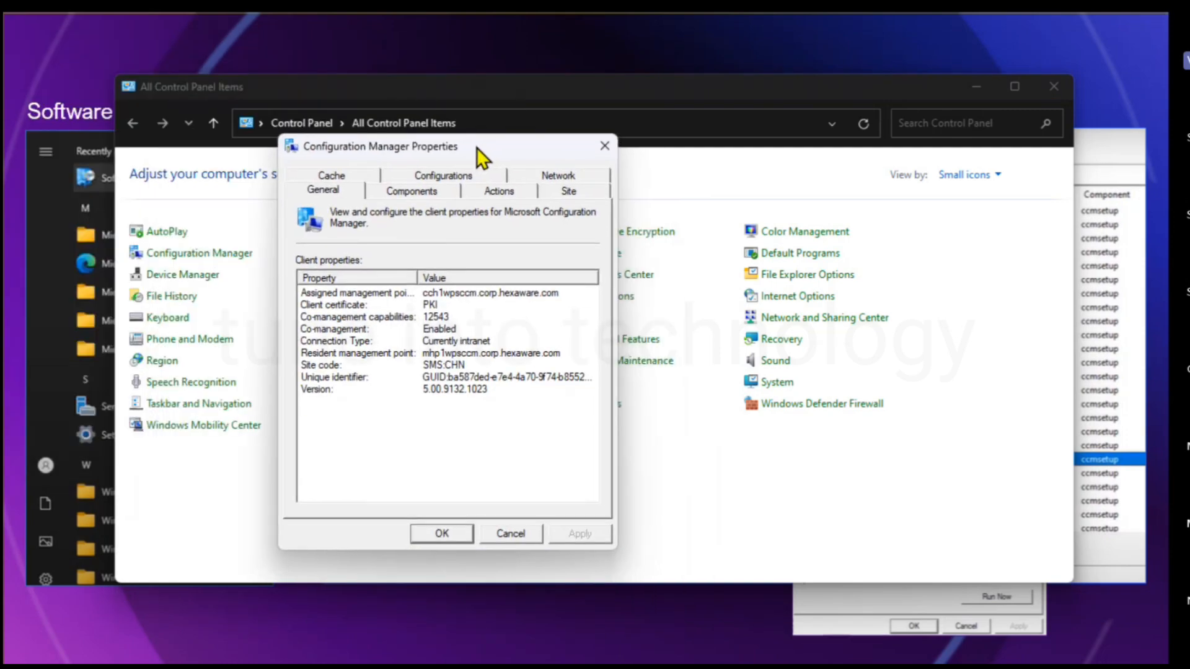
left_click(448, 303)
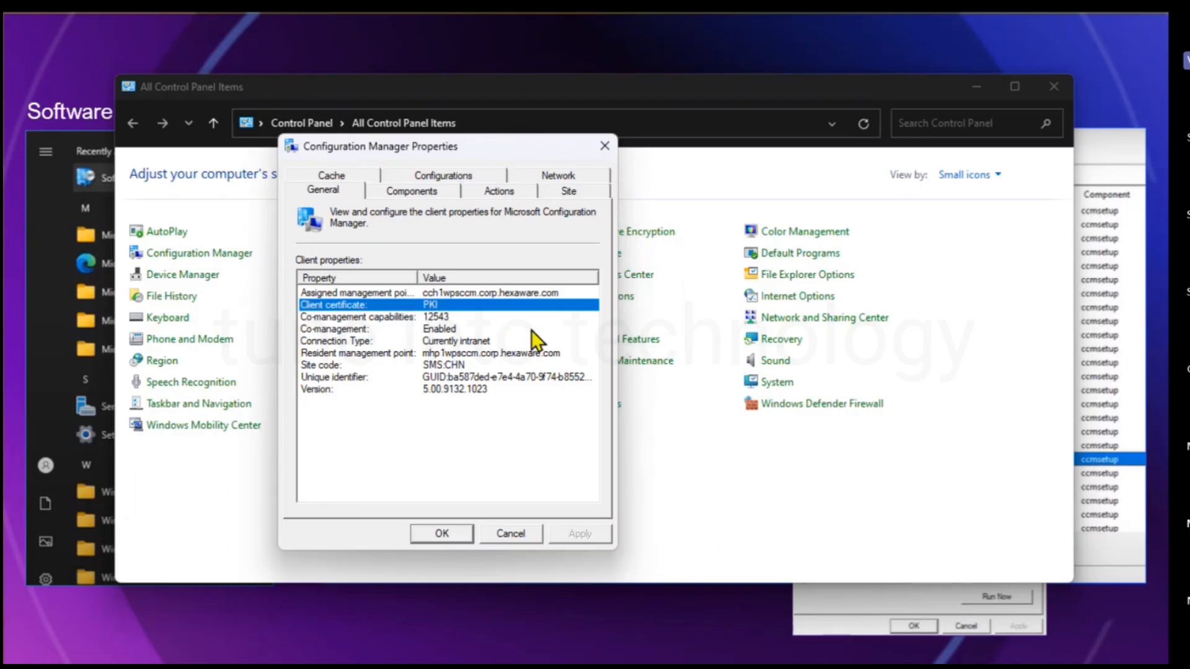
left_click(493, 329)
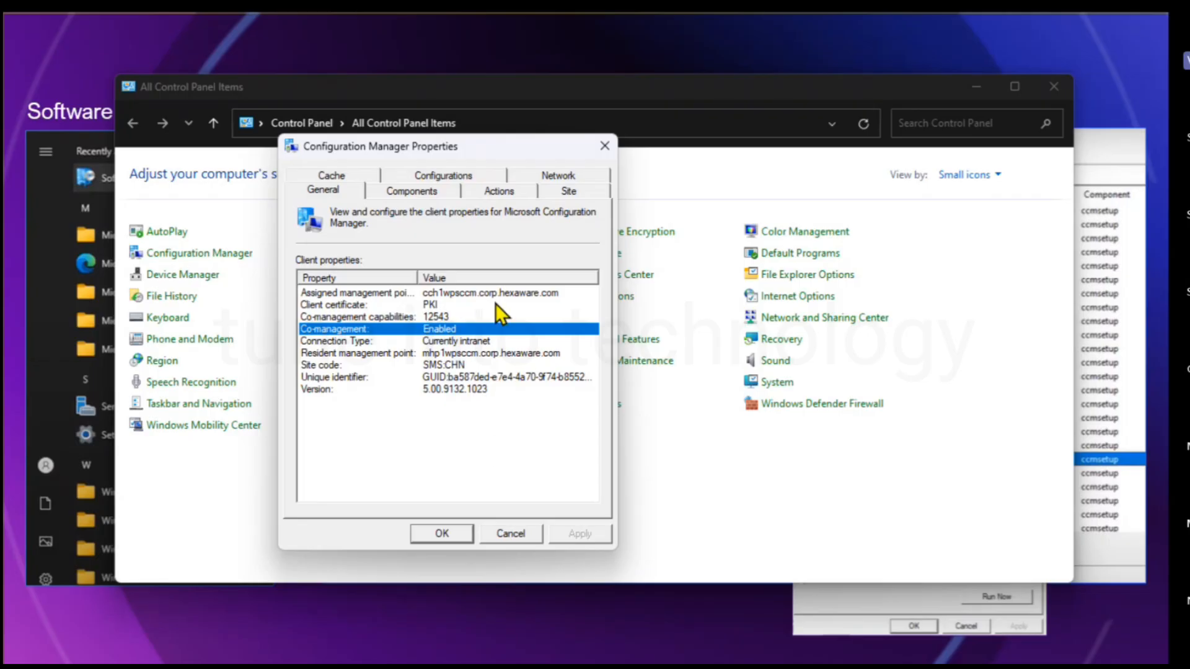
Look through the full list of client components with their versions and statuses, including CCM Policy Agent.
left_click(414, 196)
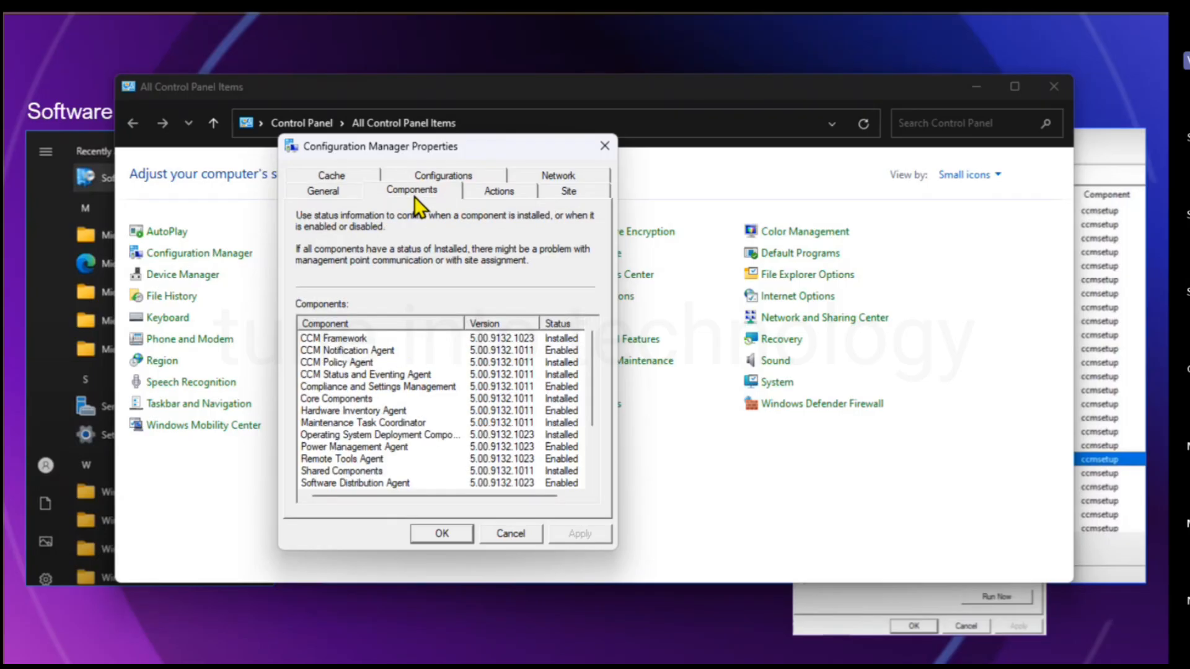
left_click(466, 362)
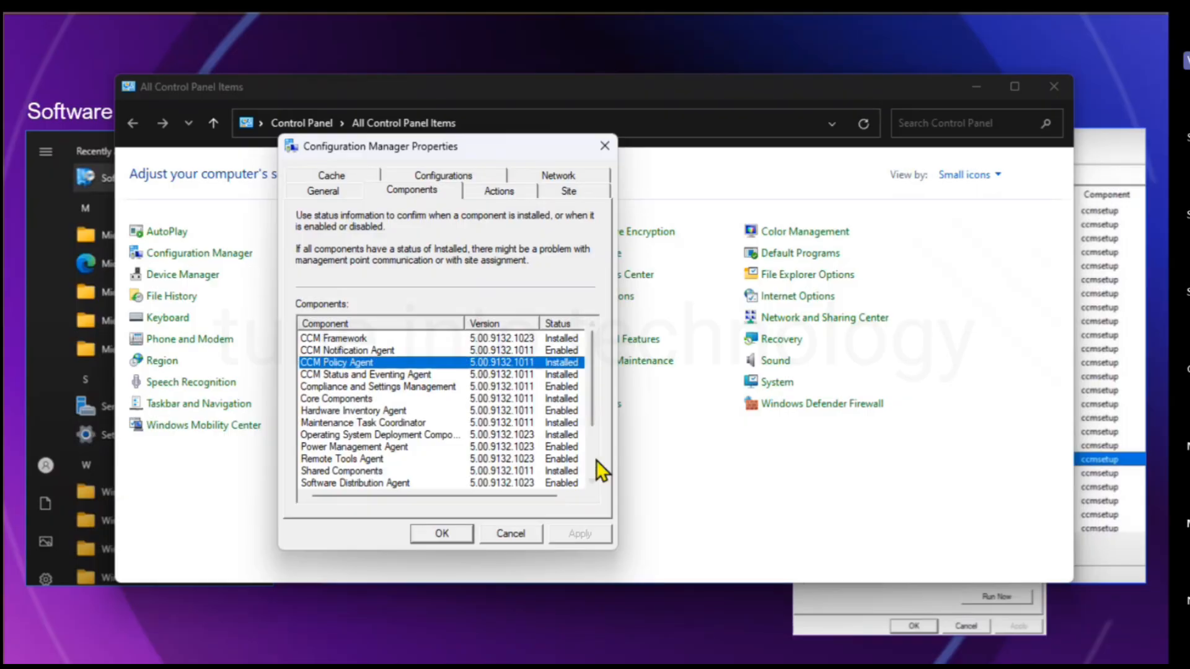
scroll(590, 460, "down", 2)
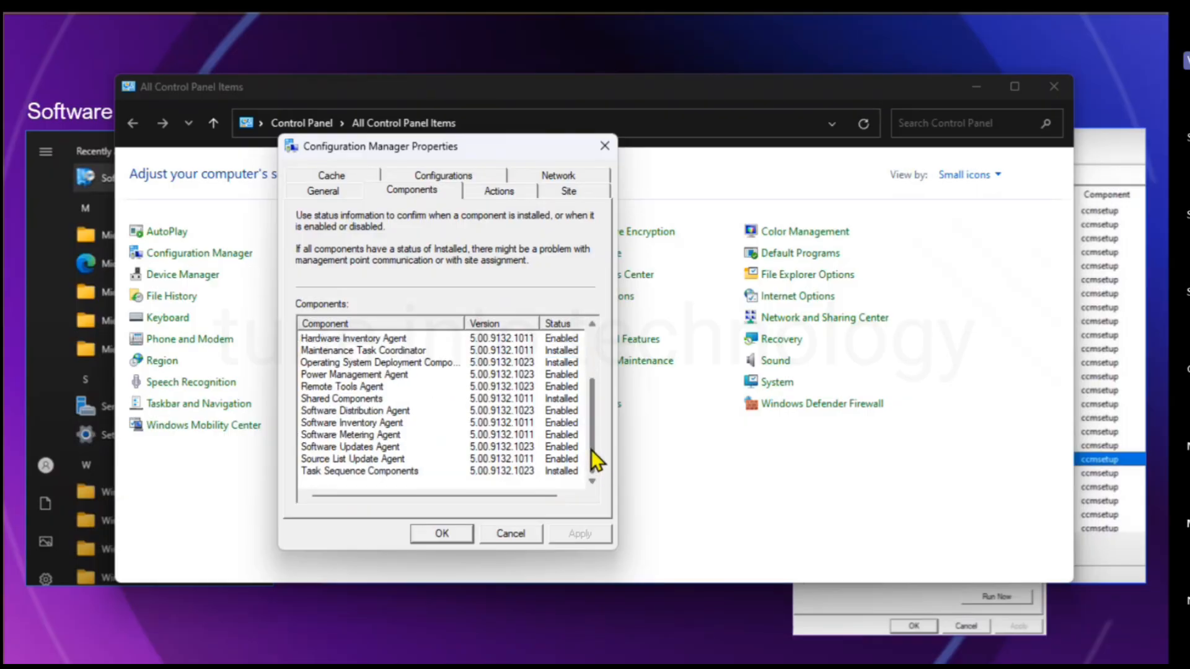
left_click_drag(590, 448, 594, 403)
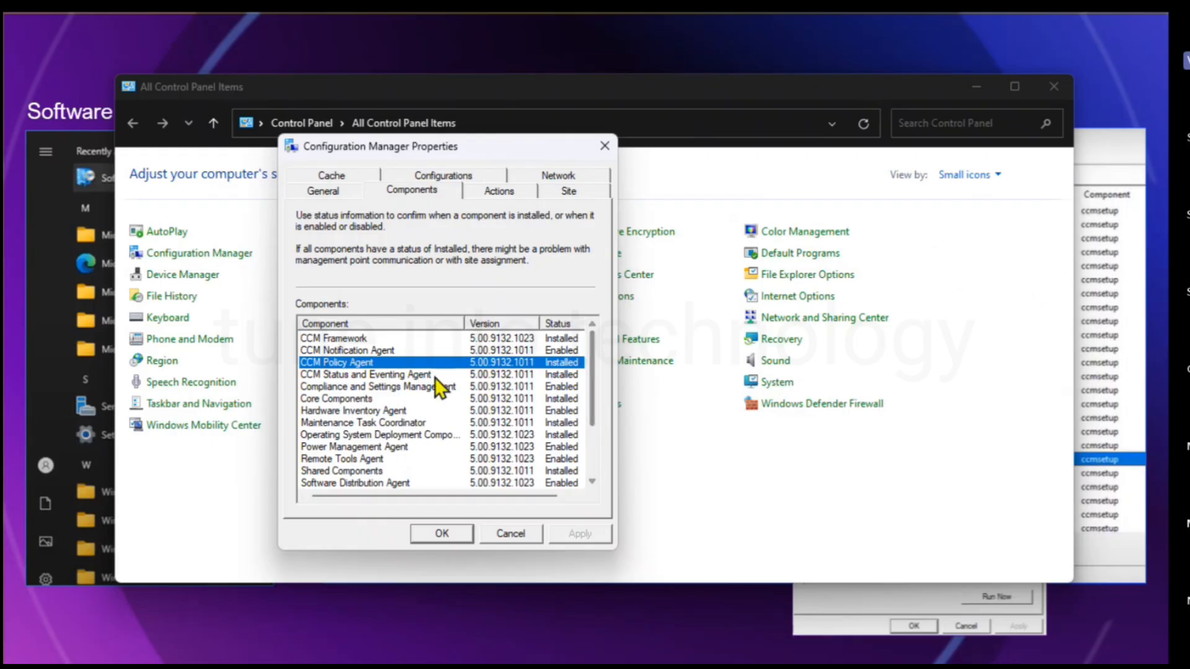
Check the status of the Hardware Inventory, Remote Tools, Software Distribution, Software Inventory, Software Metering and Software Updates agents.
left_click(391, 410)
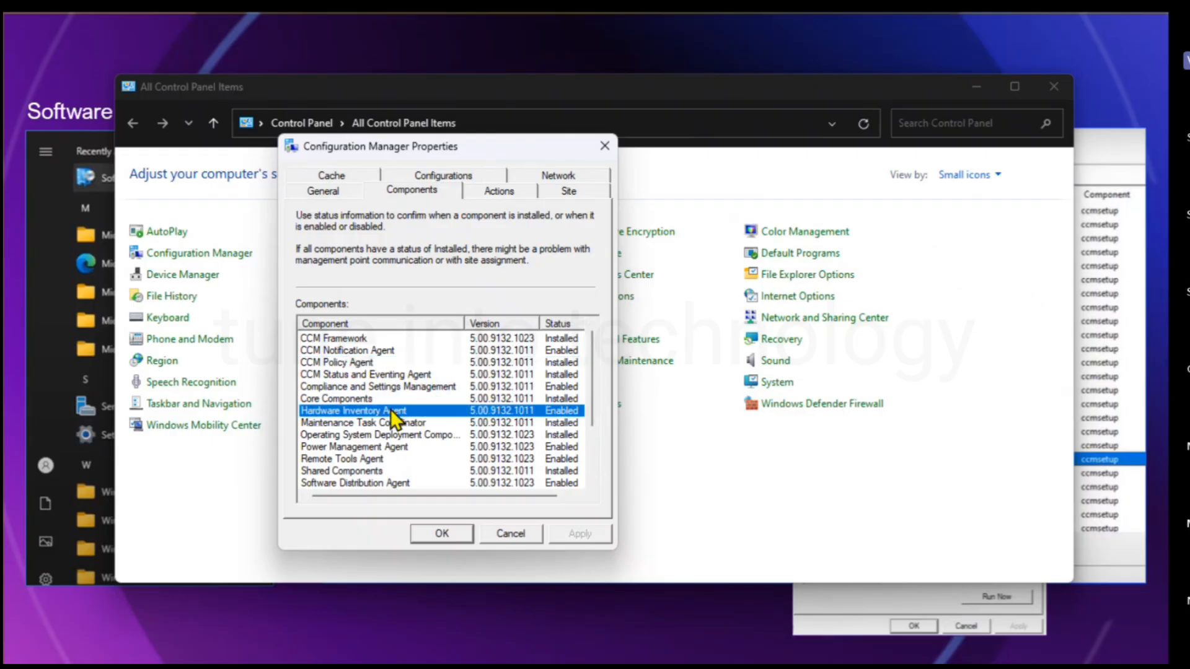
left_click(436, 458)
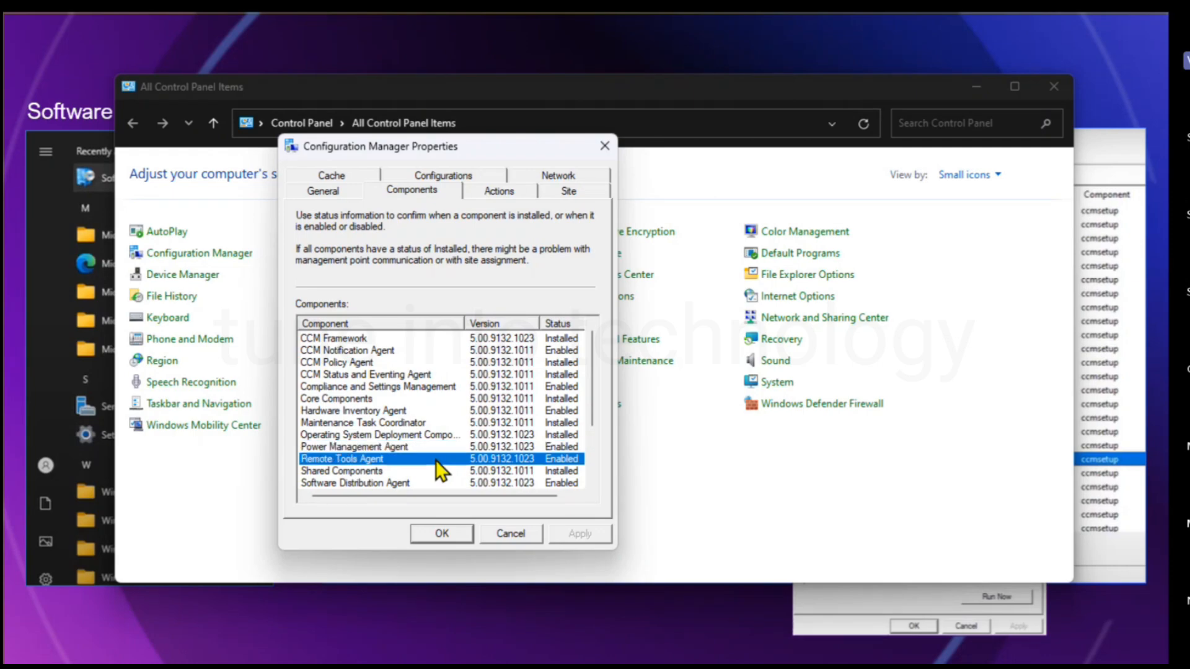
left_click(437, 483)
scroll(481, 481, "down", 2)
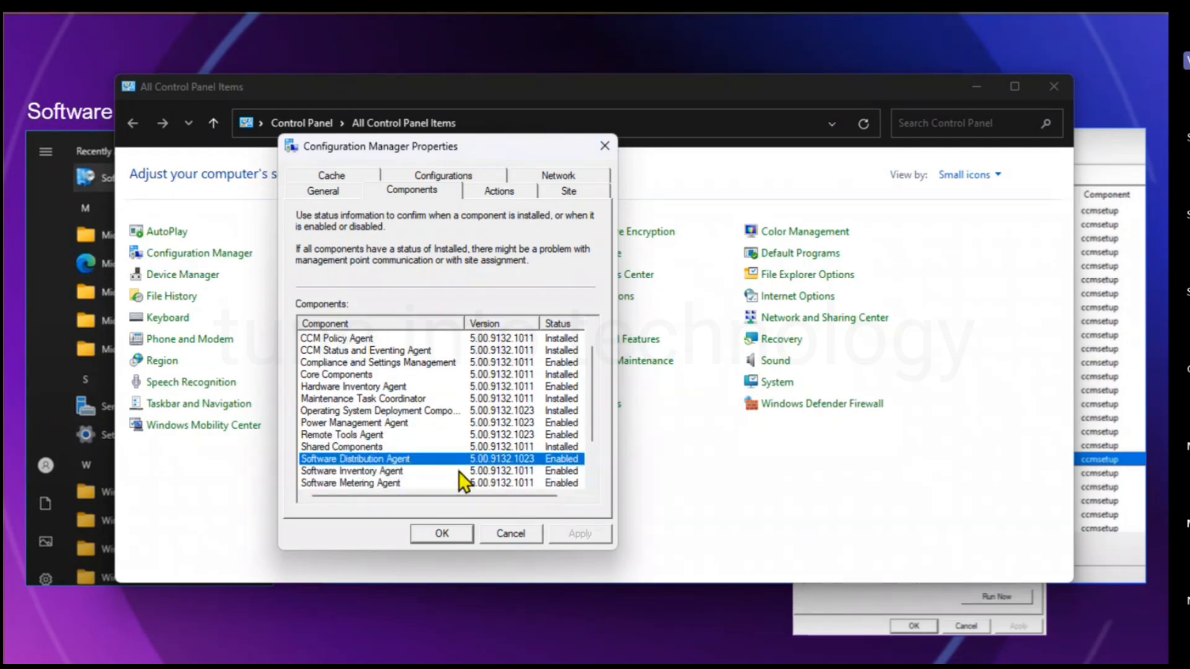
left_click(459, 471)
left_click(444, 482)
scroll(444, 482, "down", 1)
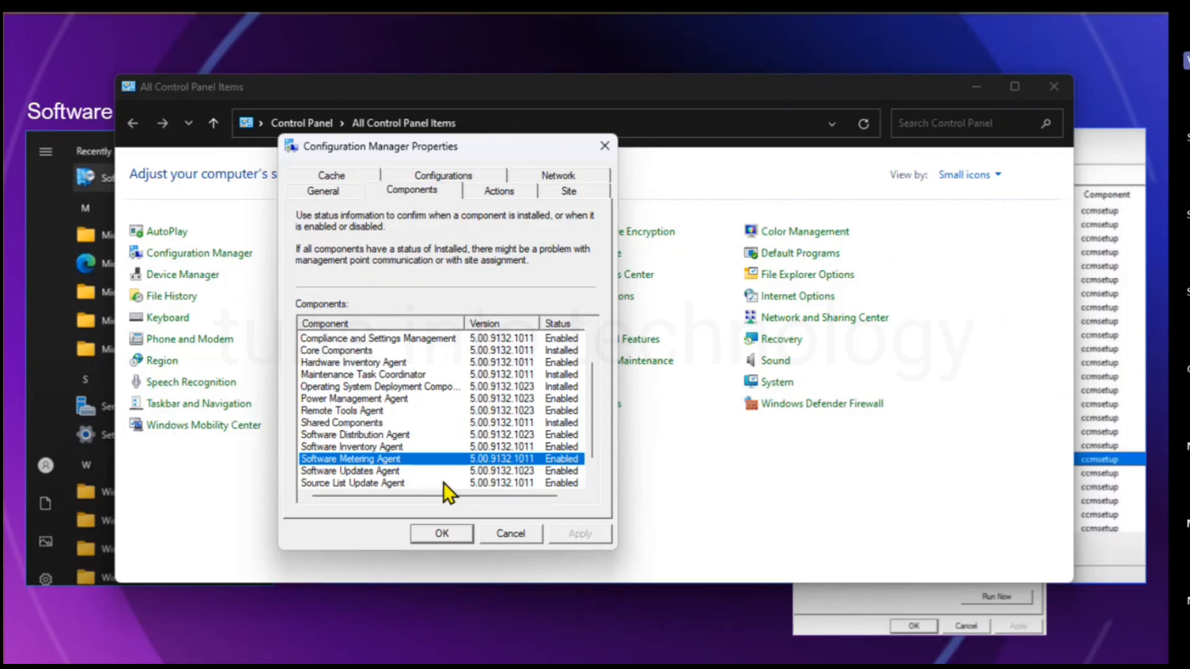
left_click(404, 470)
scroll(404, 471, "down", 1)
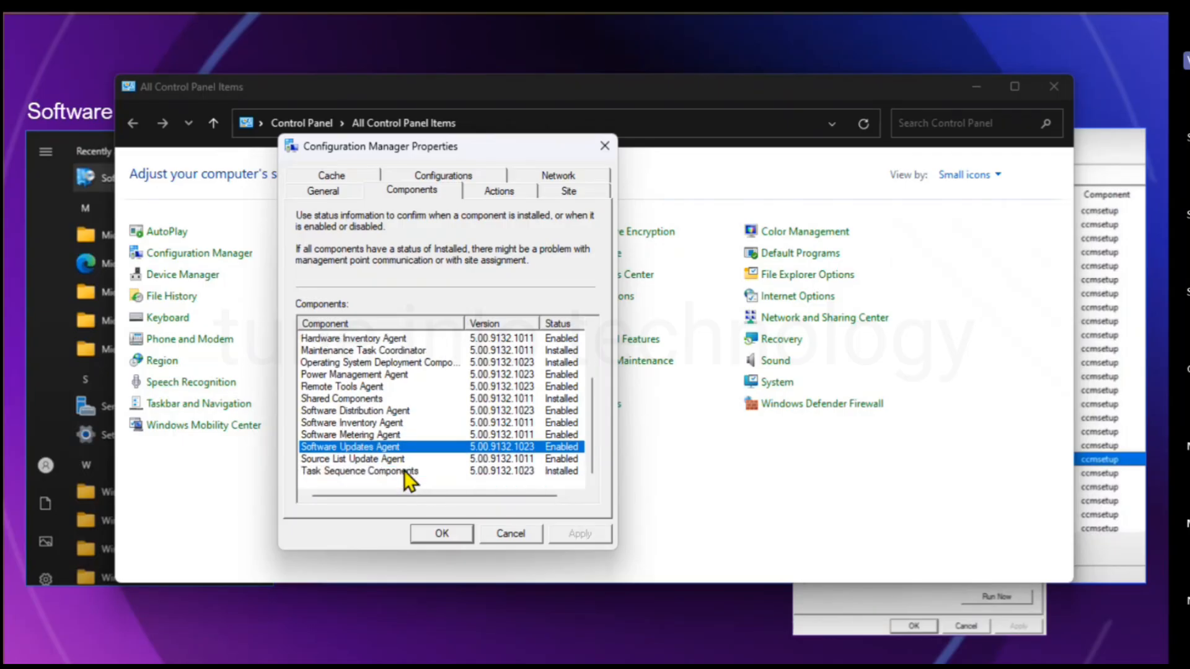
Check the status of Task Sequence Components and the CCM Notification Agent in the component list.
left_click(403, 470)
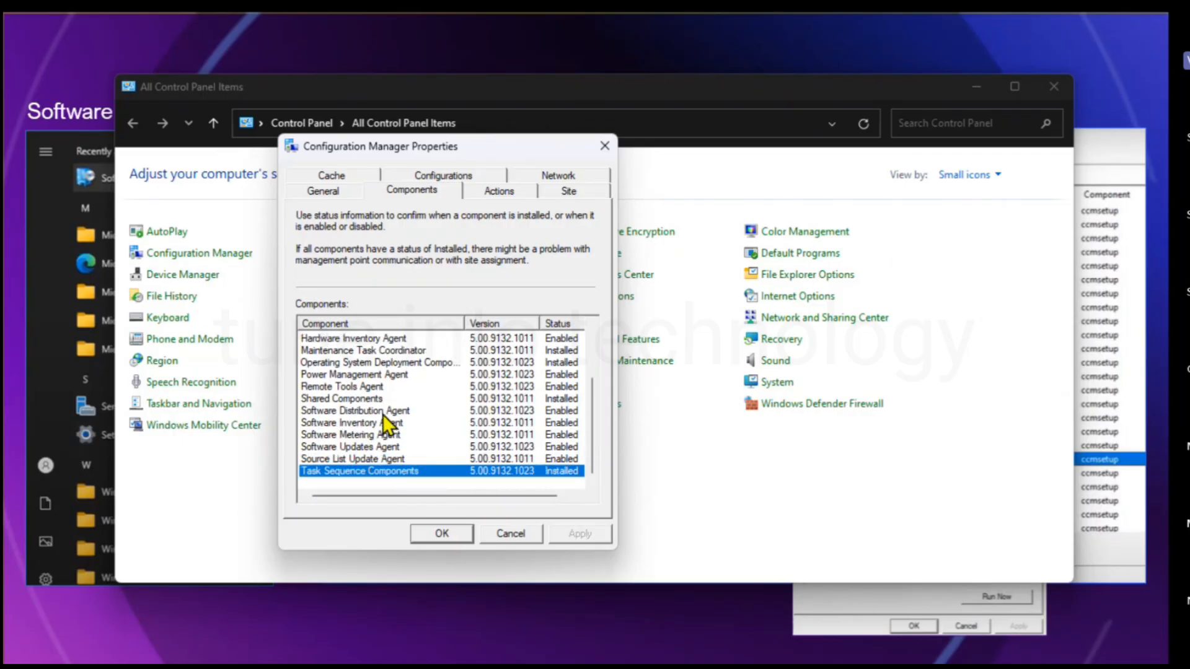
scroll(429, 427, "up", 2)
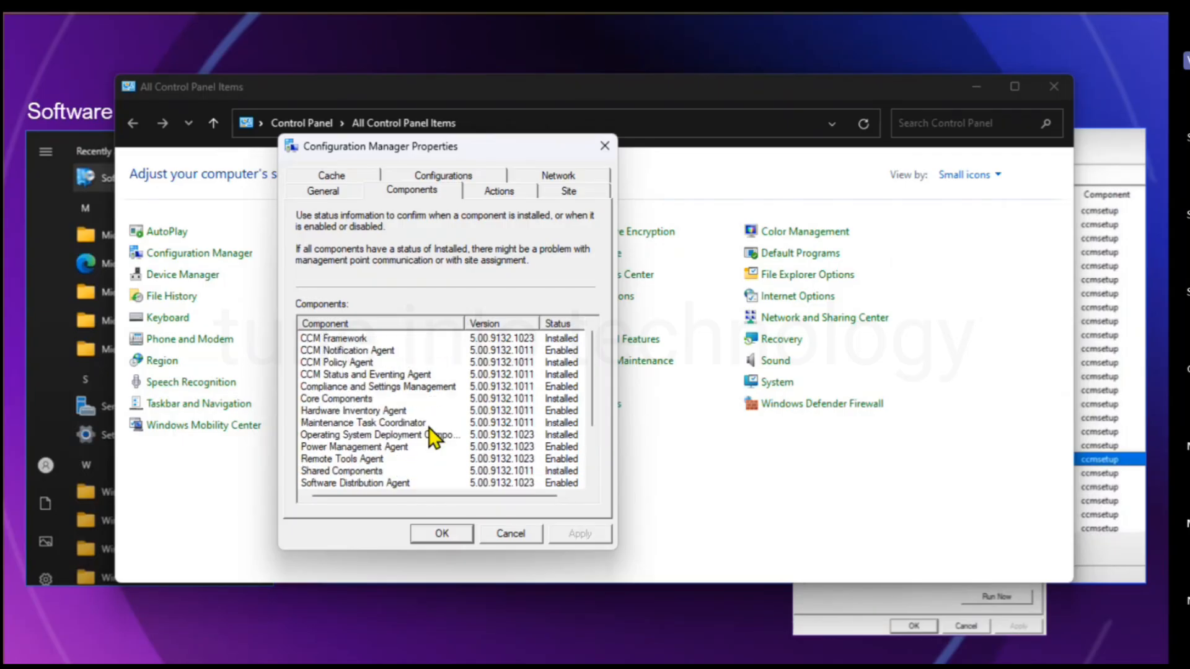
left_click(391, 351)
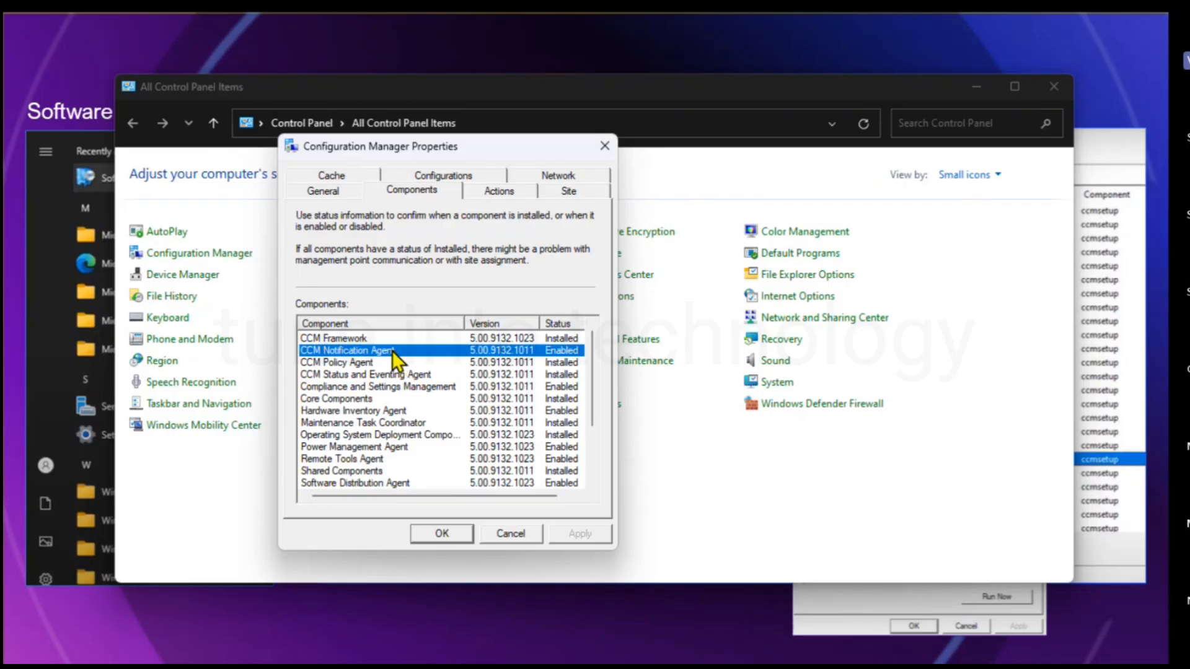
Look through the available client actions, including the Discovery Data Collection, Machine Policy Retrieval & Evaluation and Software Updates Scan cycles.
left_click(496, 194)
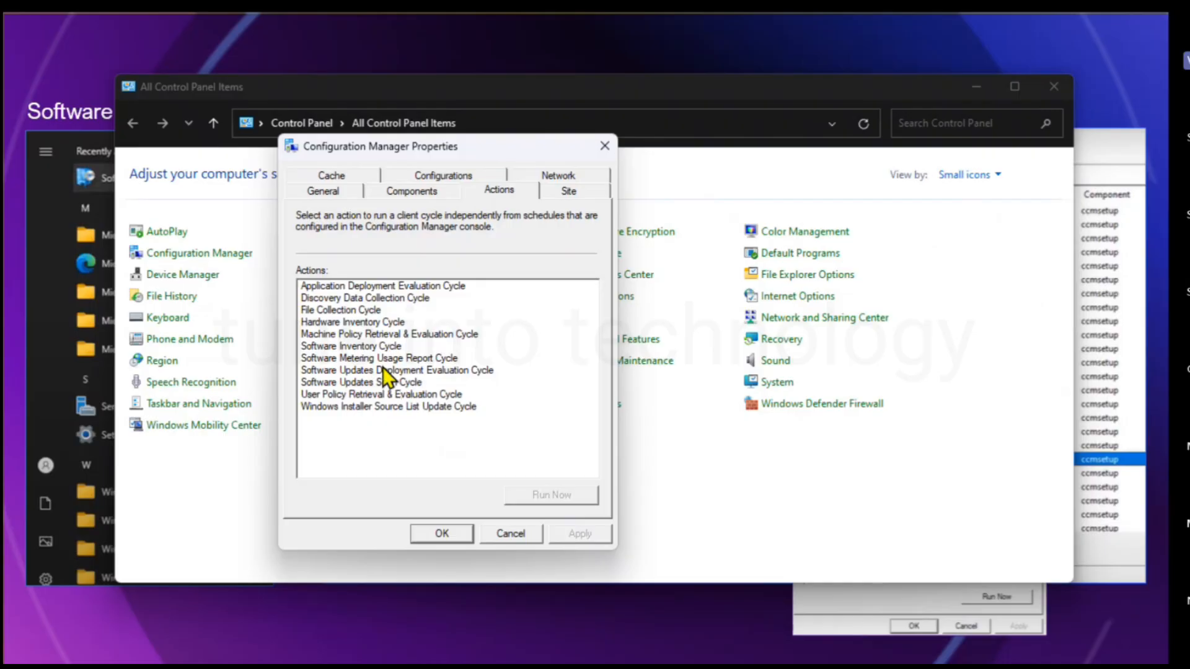
left_click(387, 286)
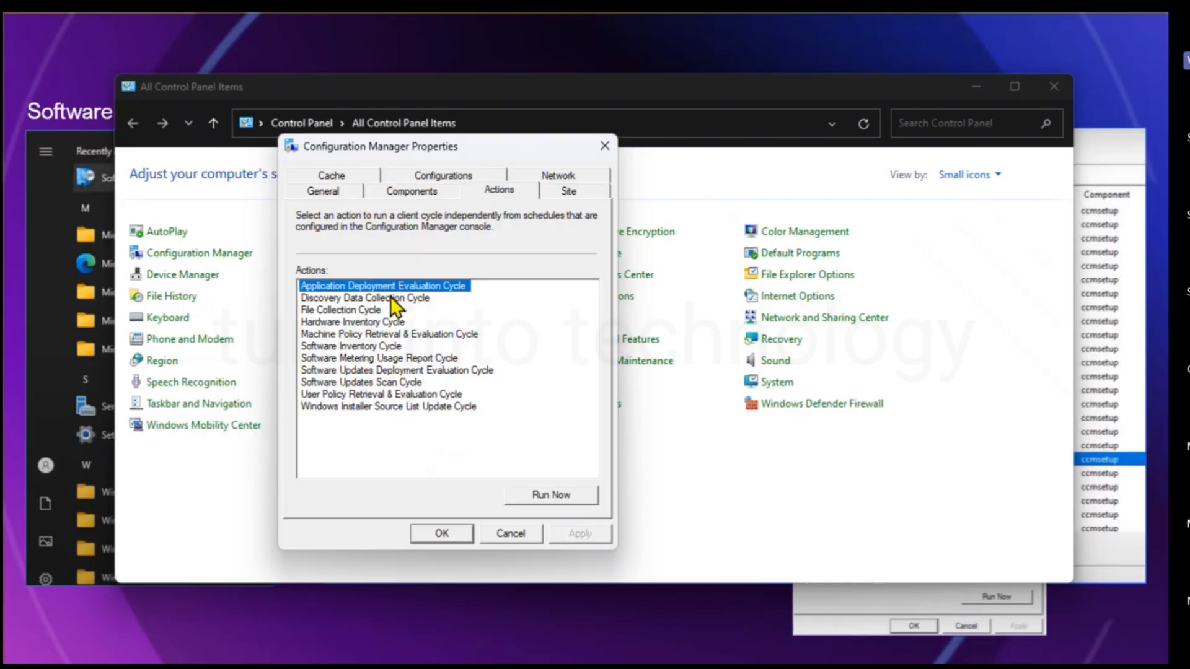
left_click(391, 297)
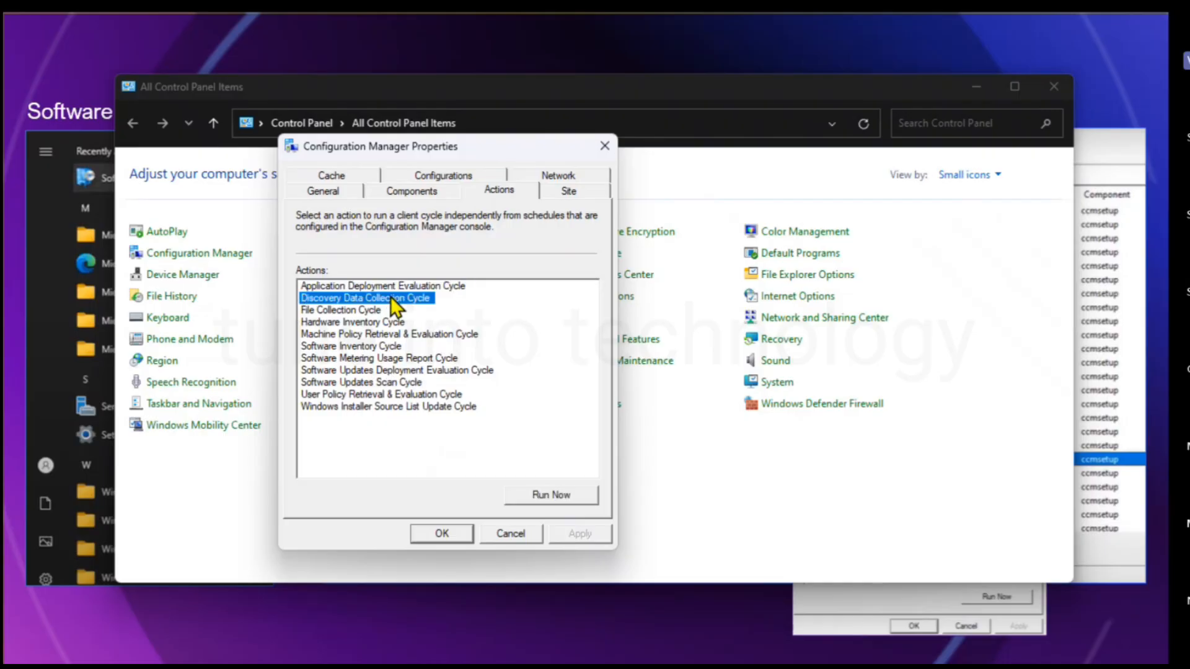
left_click(444, 334)
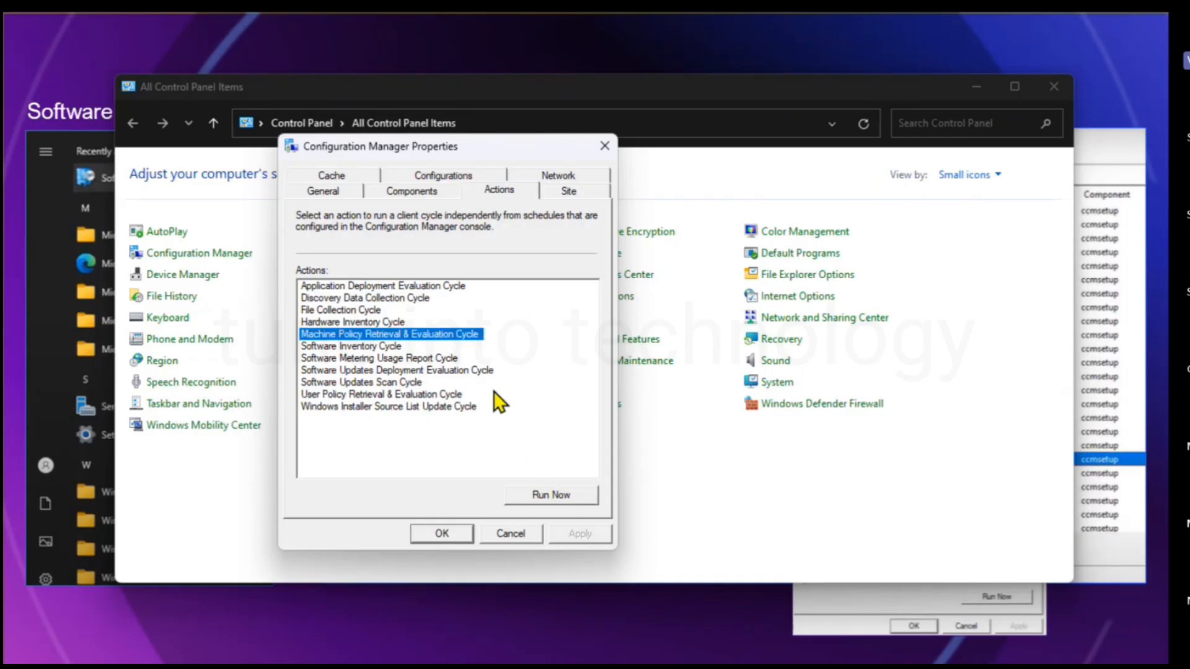
left_click(407, 379)
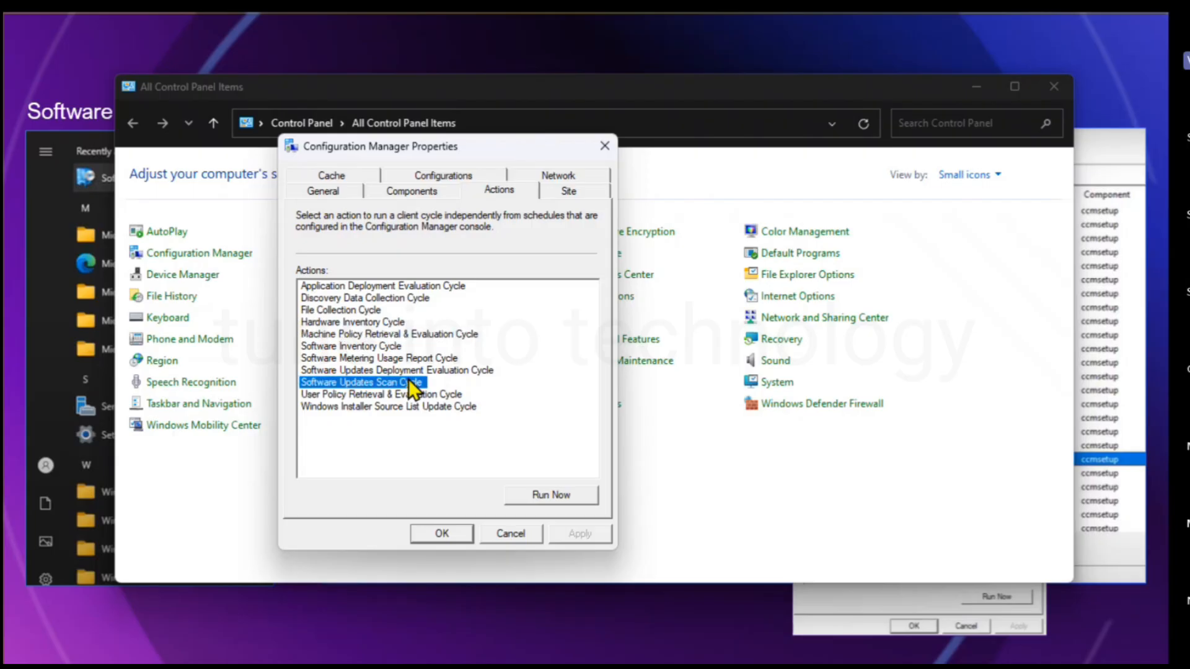
Run the Software Updates Deployment Evaluation Cycle on the client and acknowledge the notice.
left_click(446, 371)
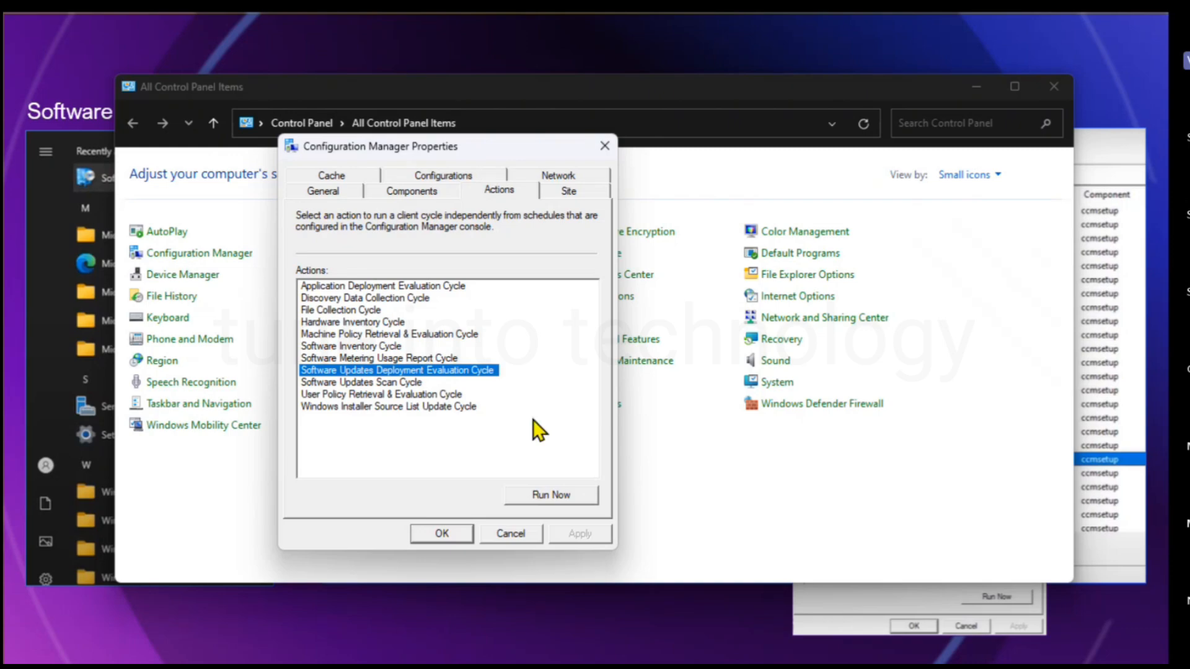
left_click(558, 494)
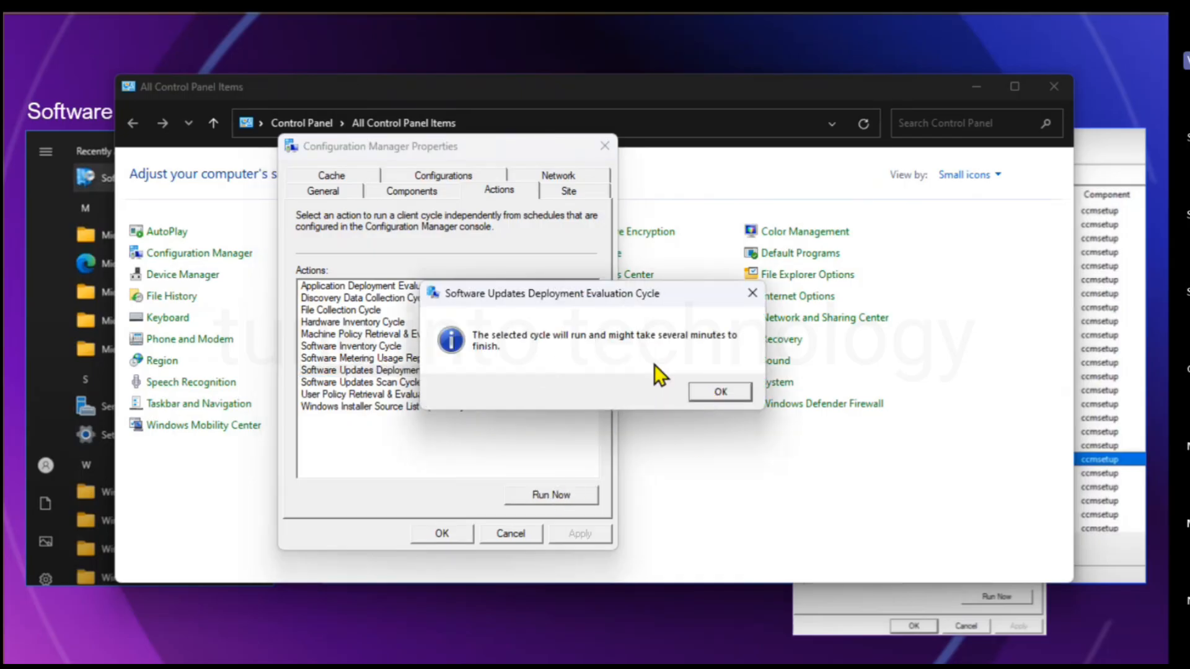
left_click(720, 393)
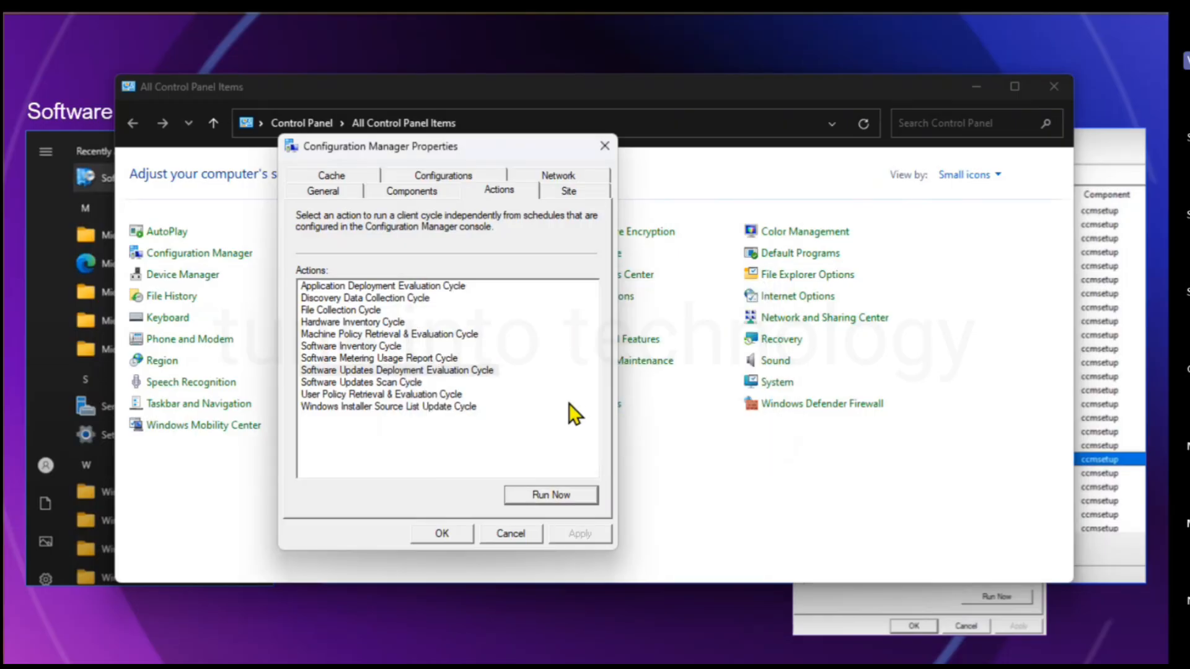
Check the client's assigned site code, request access to configure the site settings and decline the elevation request.
left_click(552, 194)
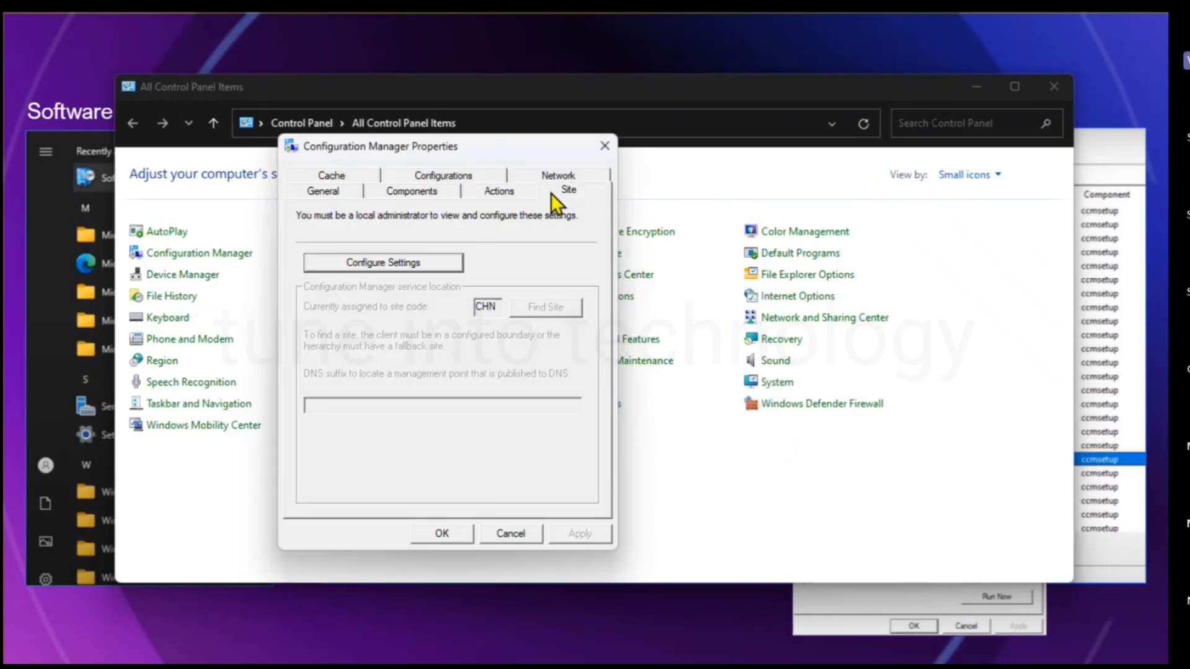
double_click(488, 310)
left_click(428, 260)
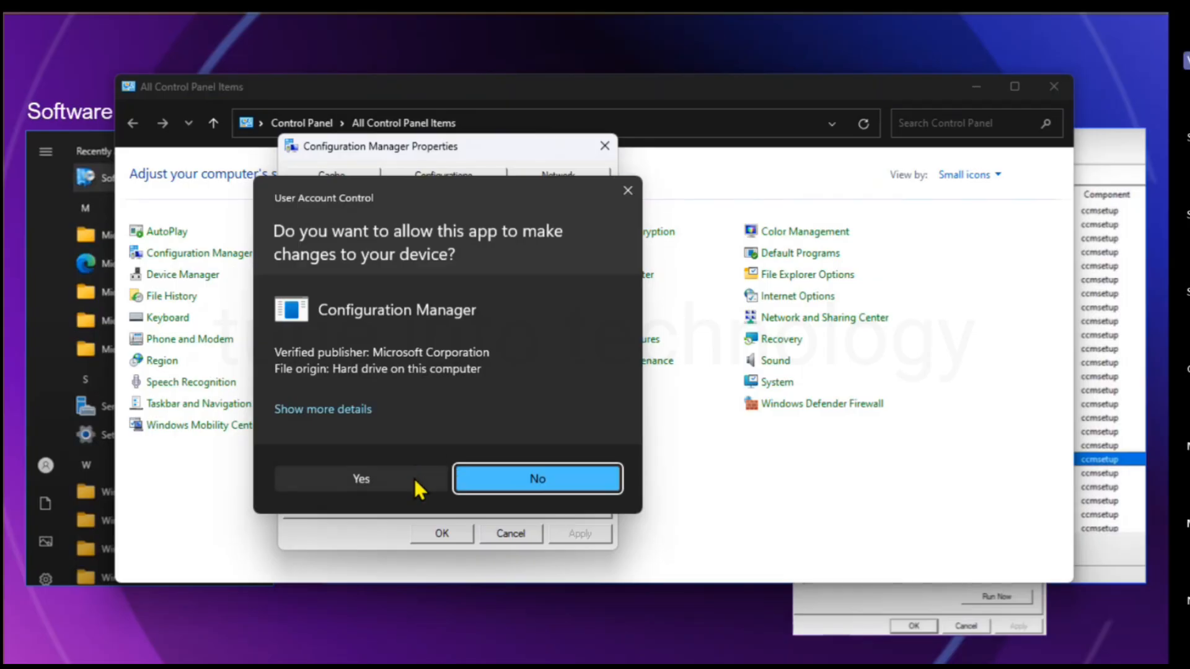
left_click(349, 542)
left_click(549, 474)
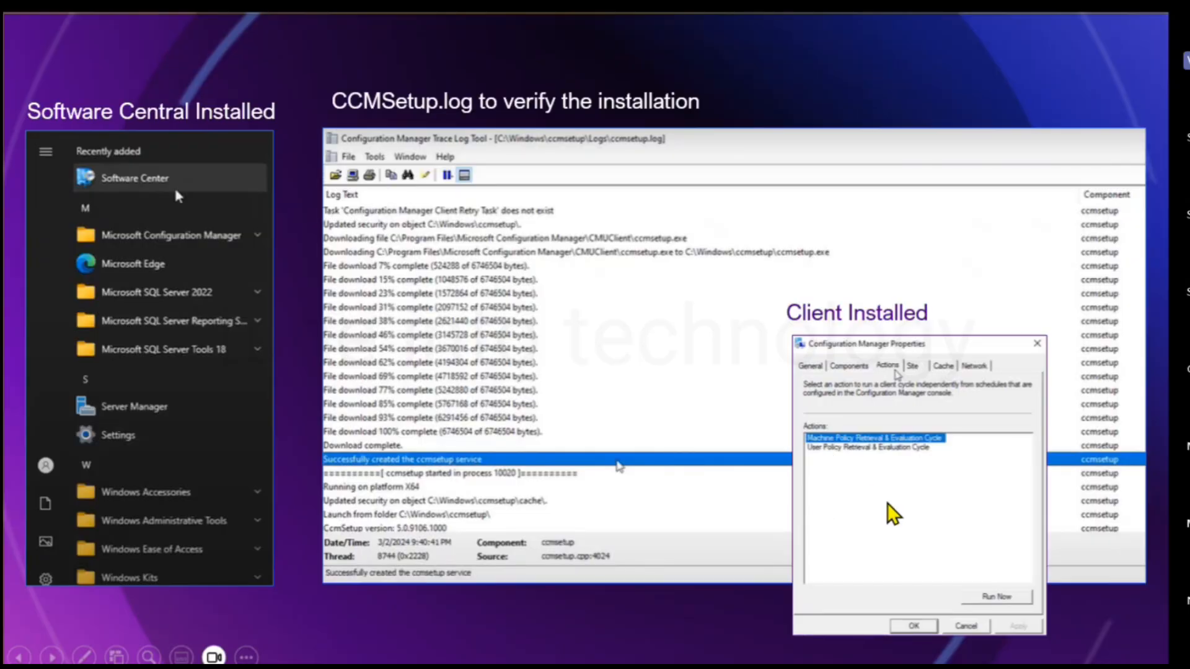
left_click(873, 520)
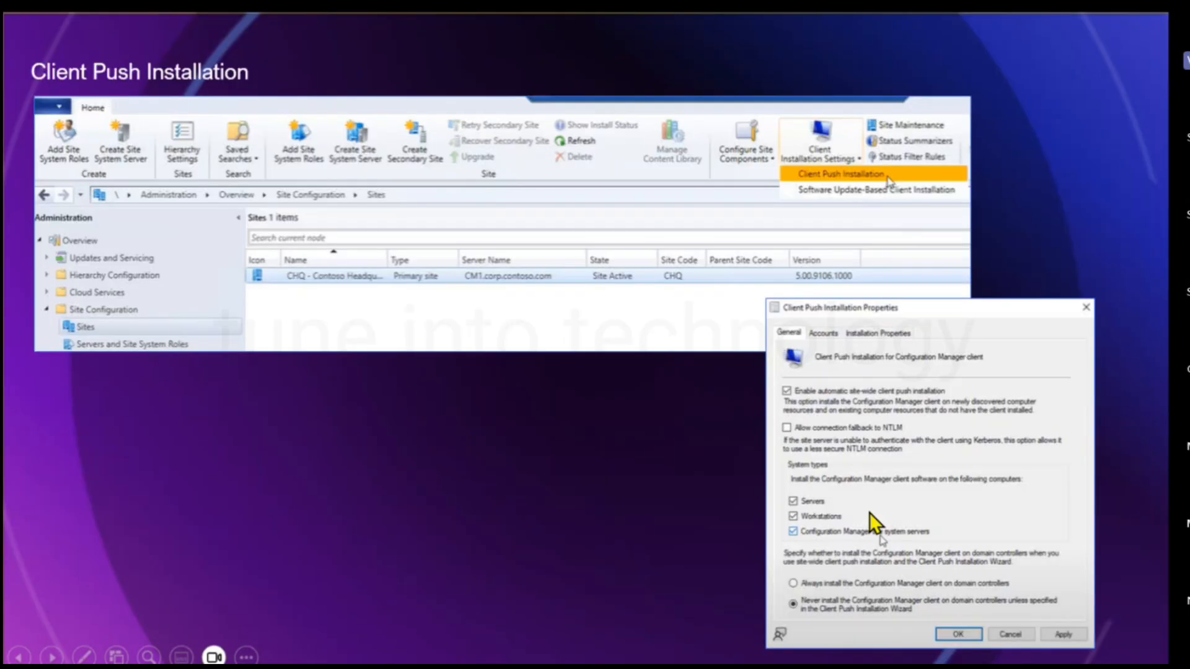
key("Left")
key("Left")
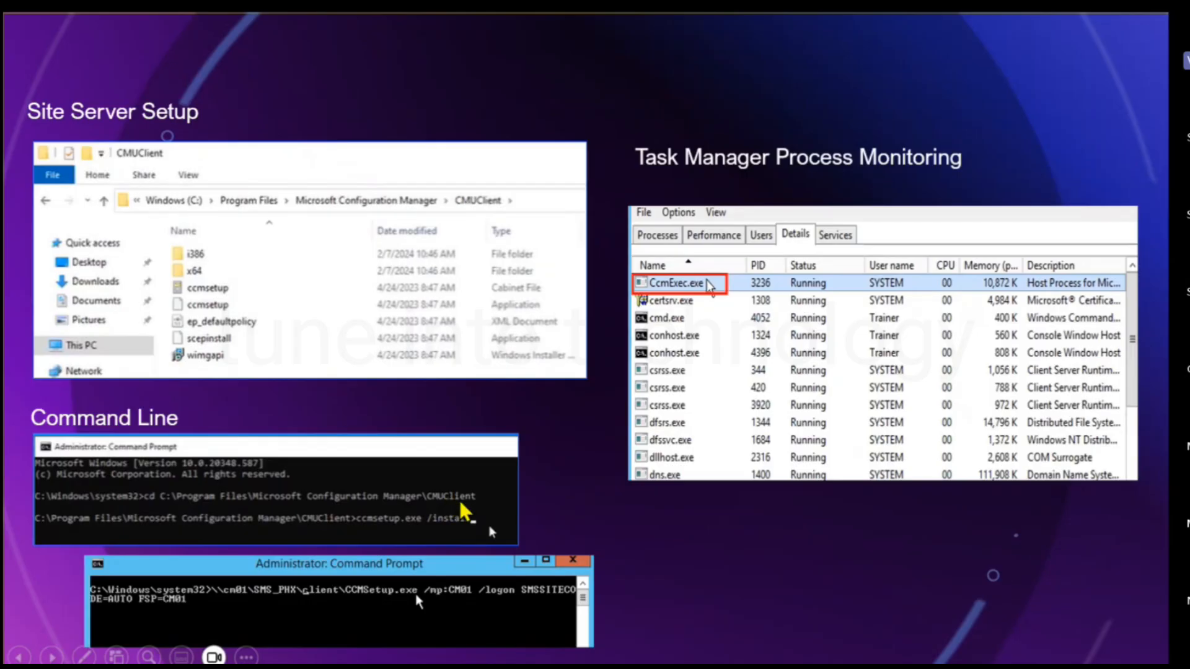
left_click(437, 538)
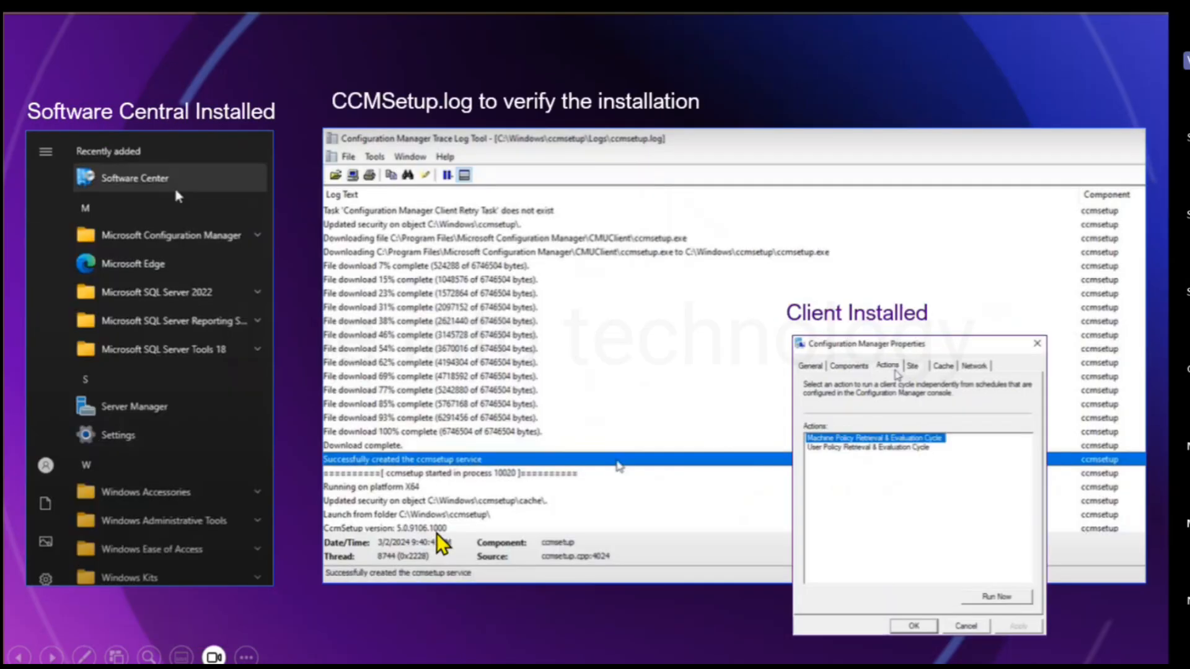
scroll(439, 539, "up", 2)
key("Left")
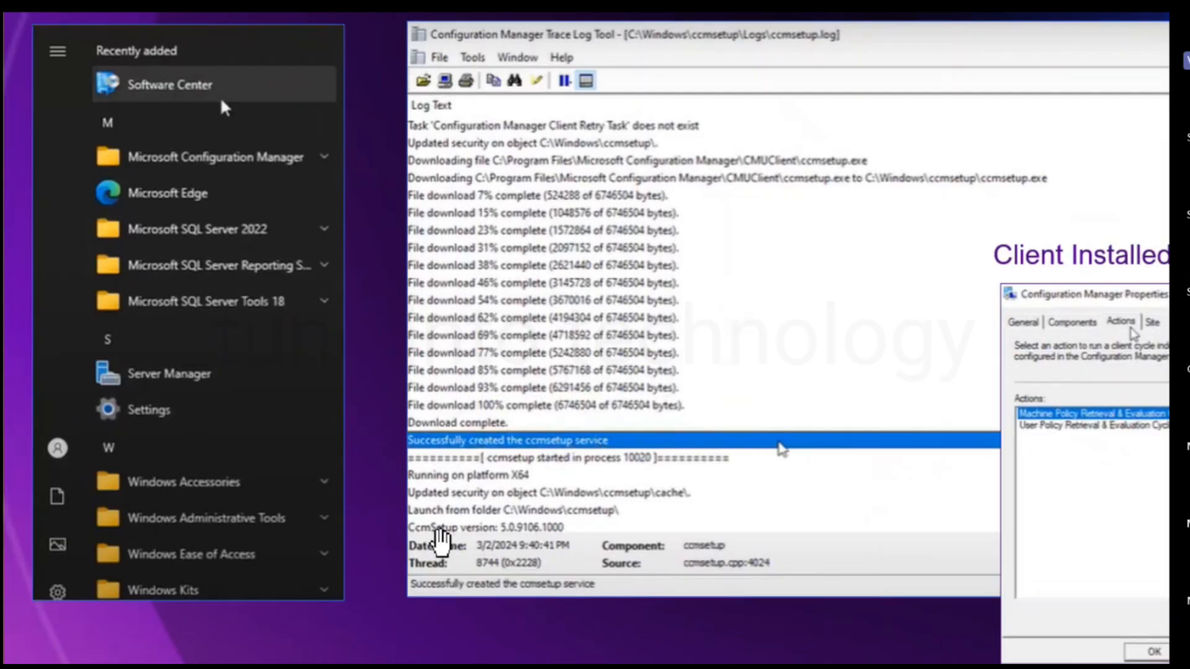
key("Left")
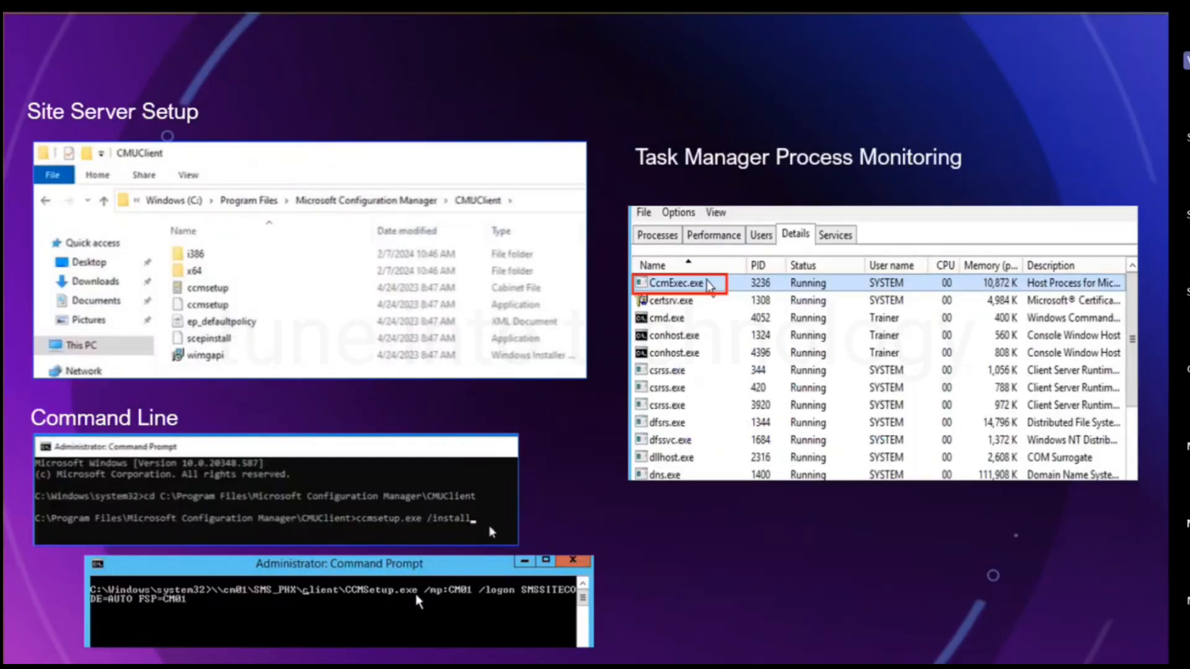
scroll(435, 530, "up", 2)
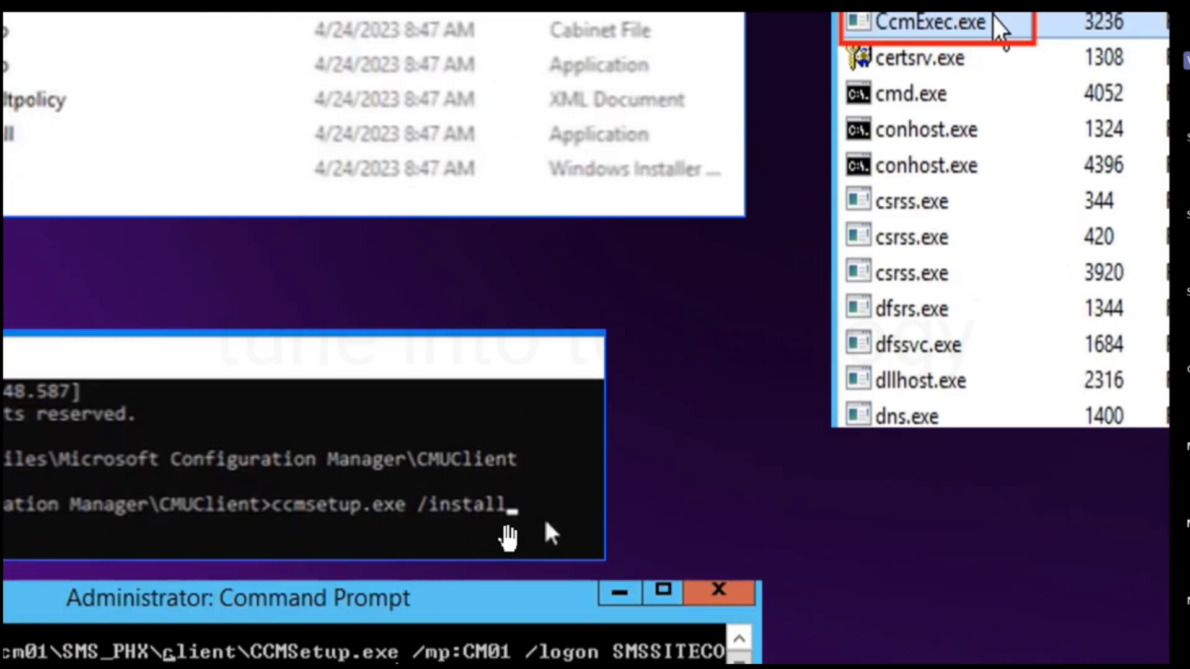
key("Right")
key("Right")
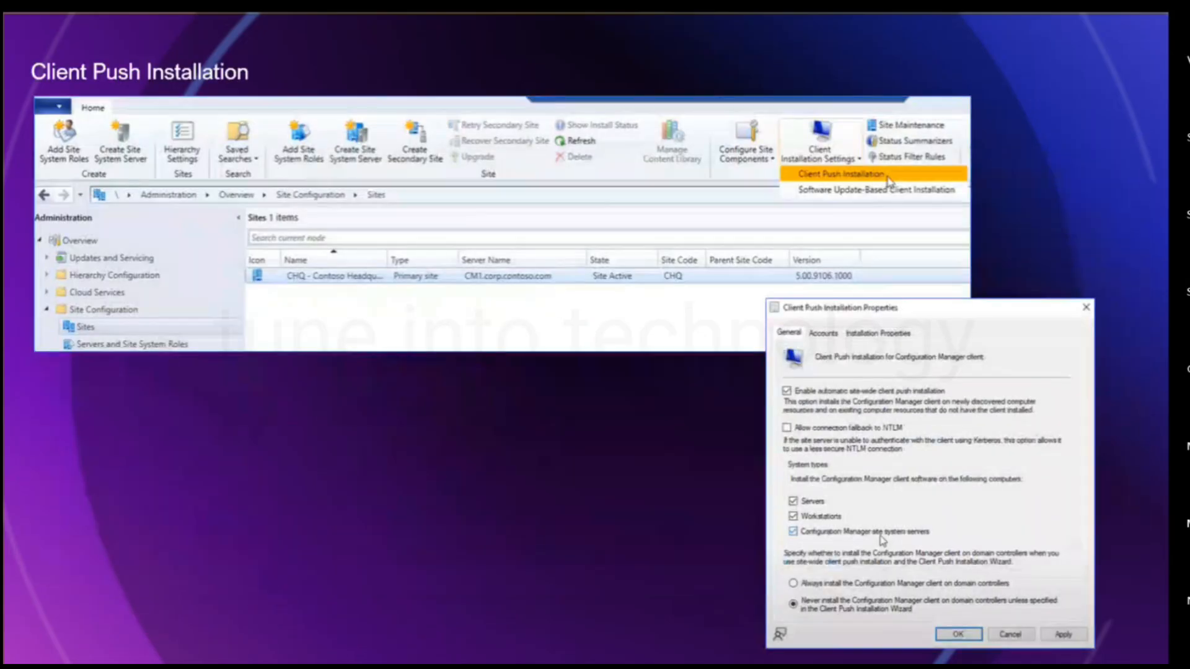
scroll(503, 527, "up", 2)
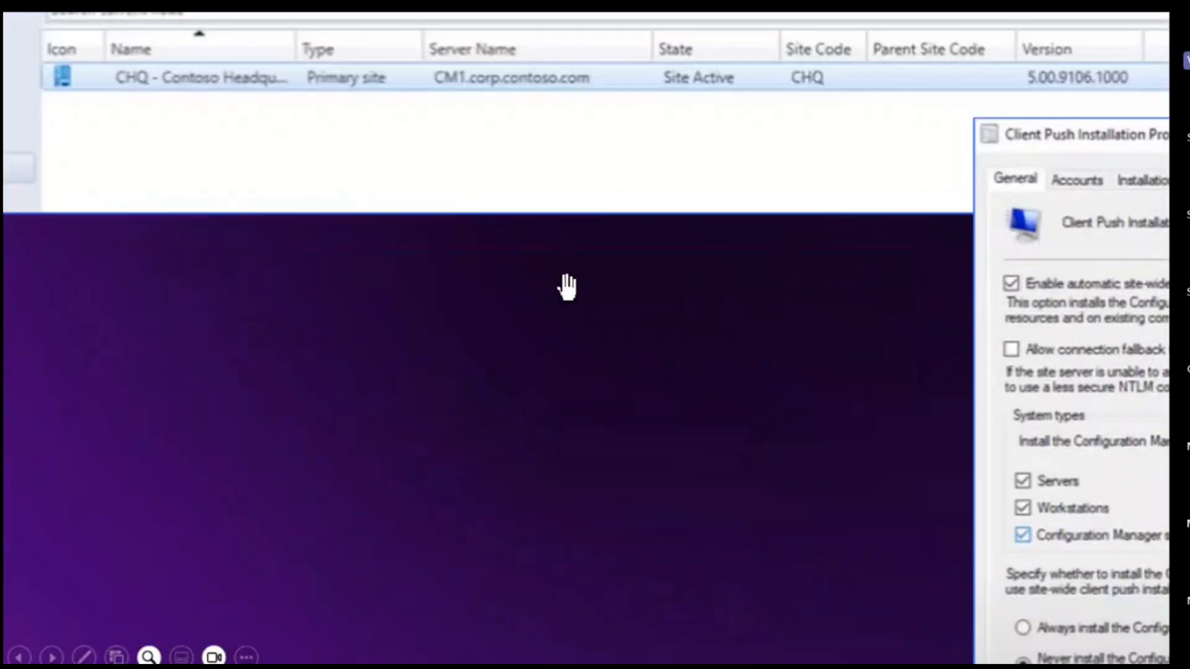
left_click_drag(565, 287, 951, 504)
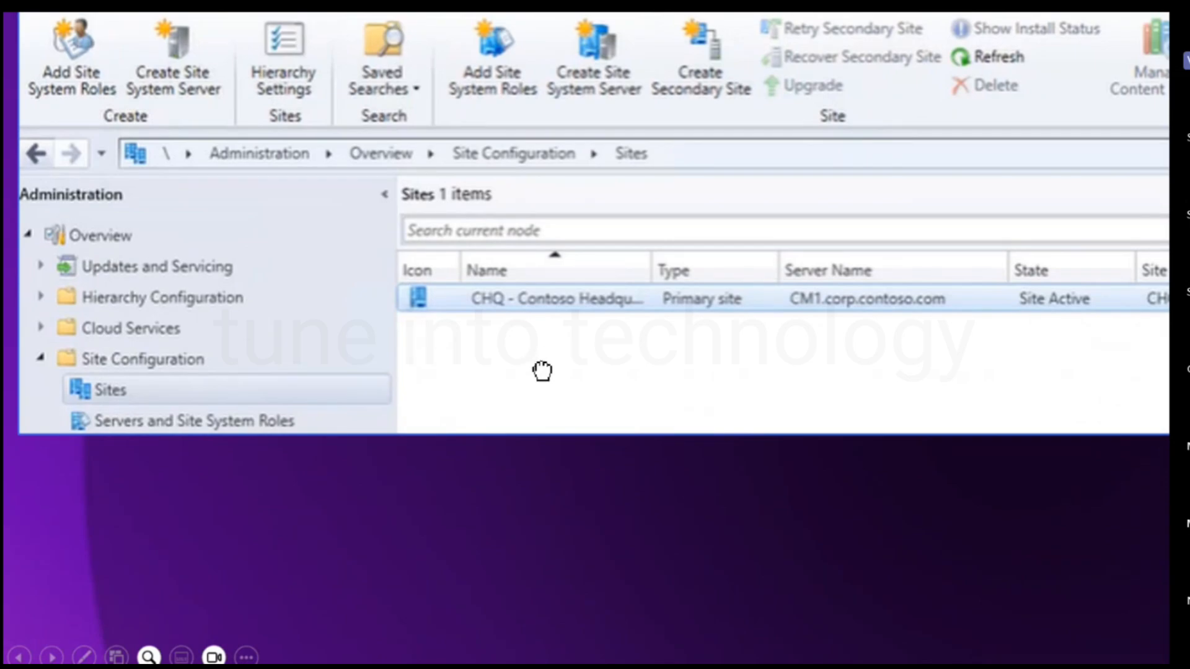
left_click_drag(542, 371, 149, 489)
left_click_drag(428, 390, 557, 389)
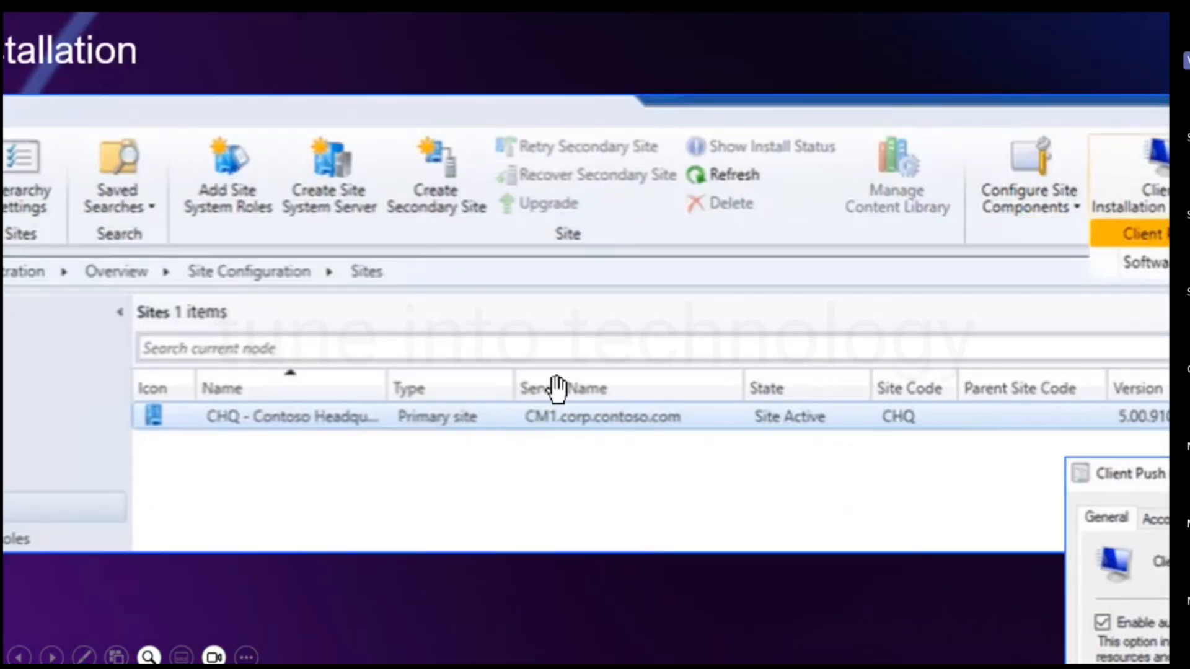
left_click_drag(675, 477, 638, 473)
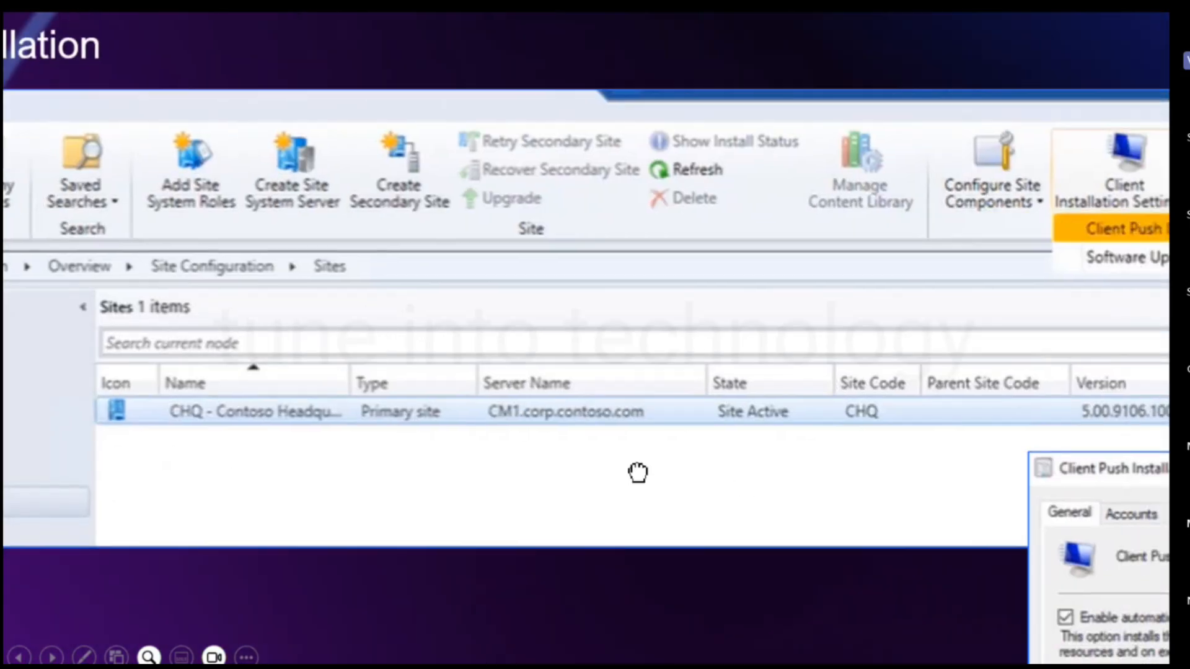
left_click_drag(616, 412, 376, 473)
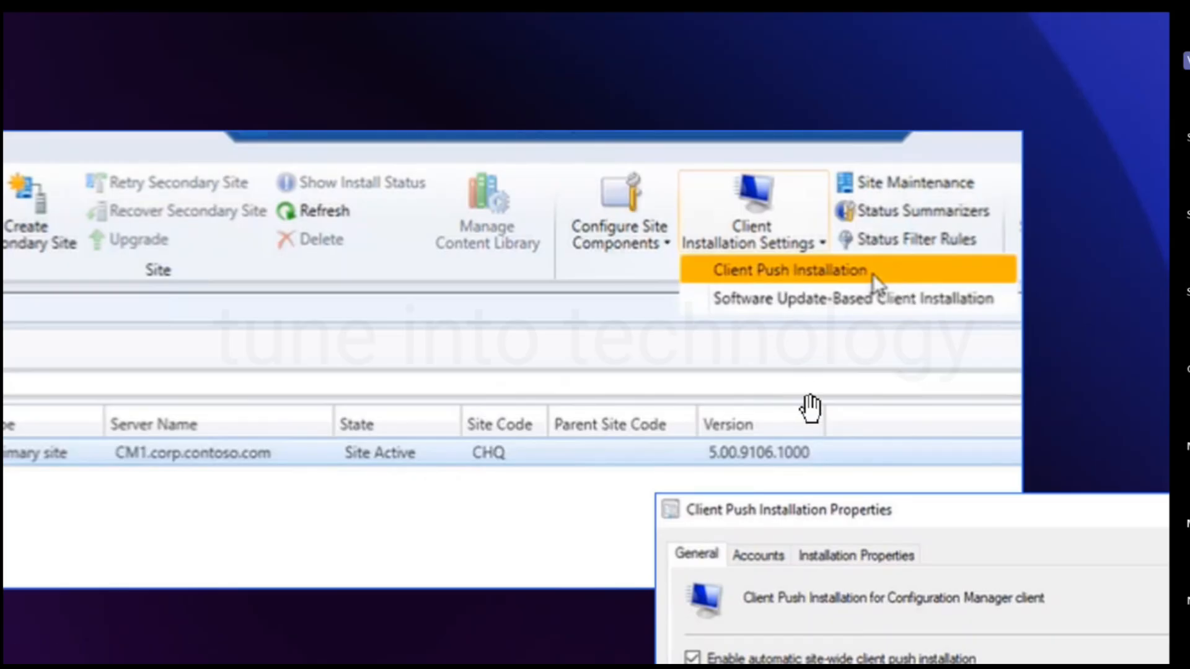
scroll(821, 378, "down", 7)
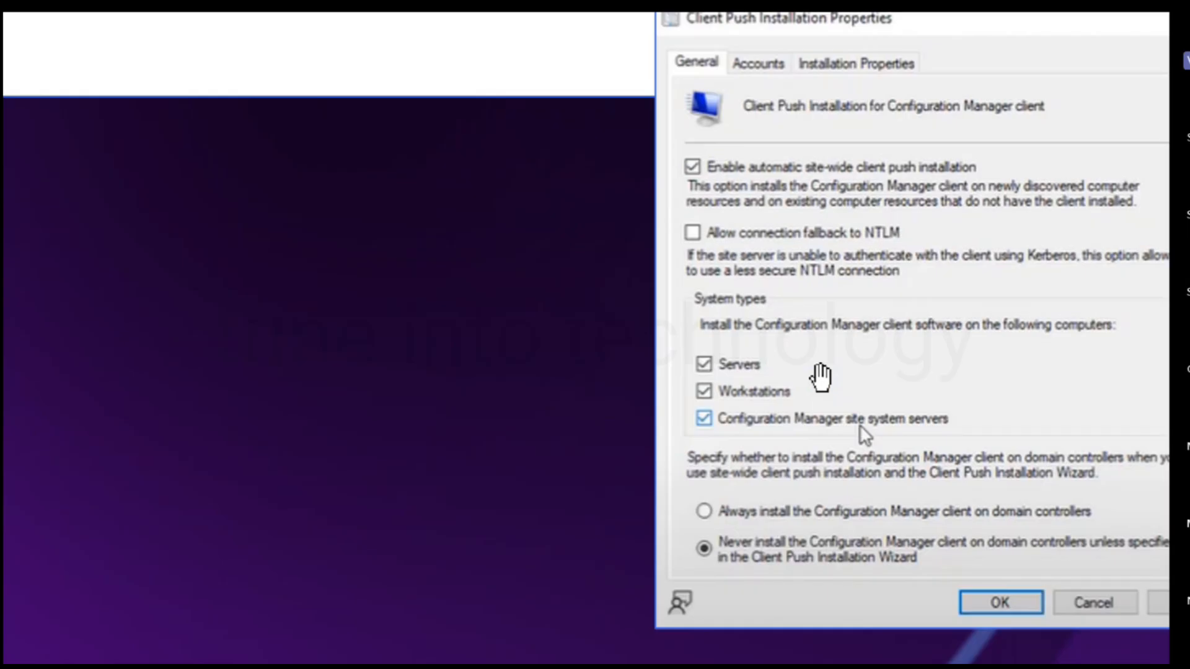
left_click_drag(821, 377, 612, 428)
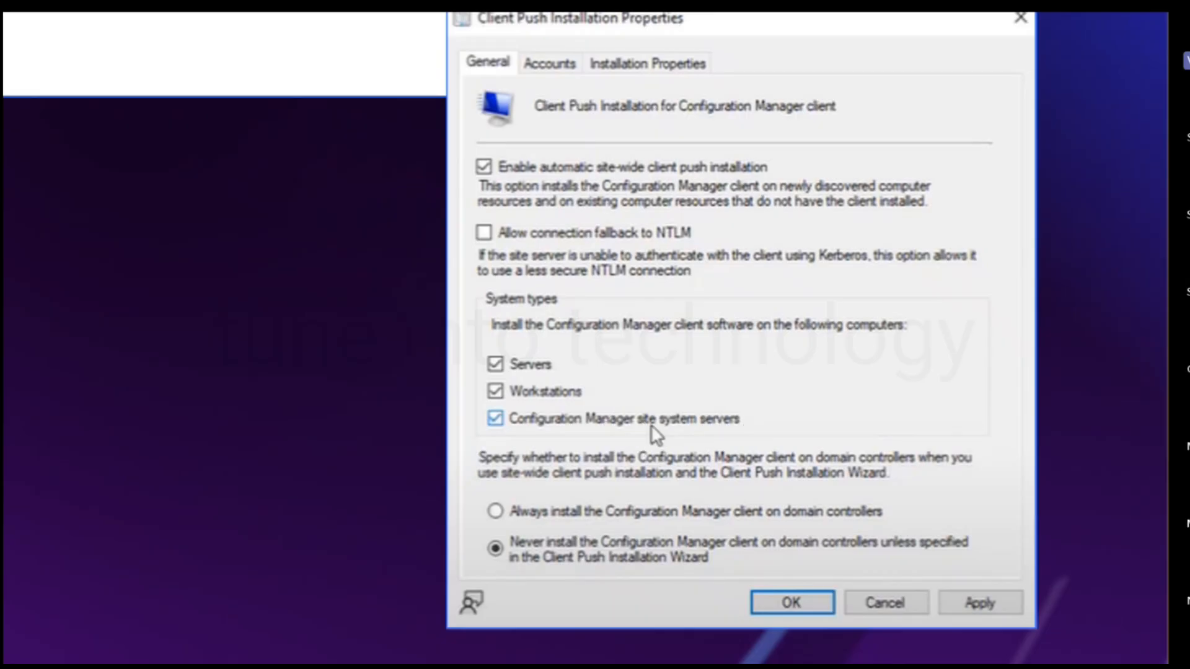
key("Escape")
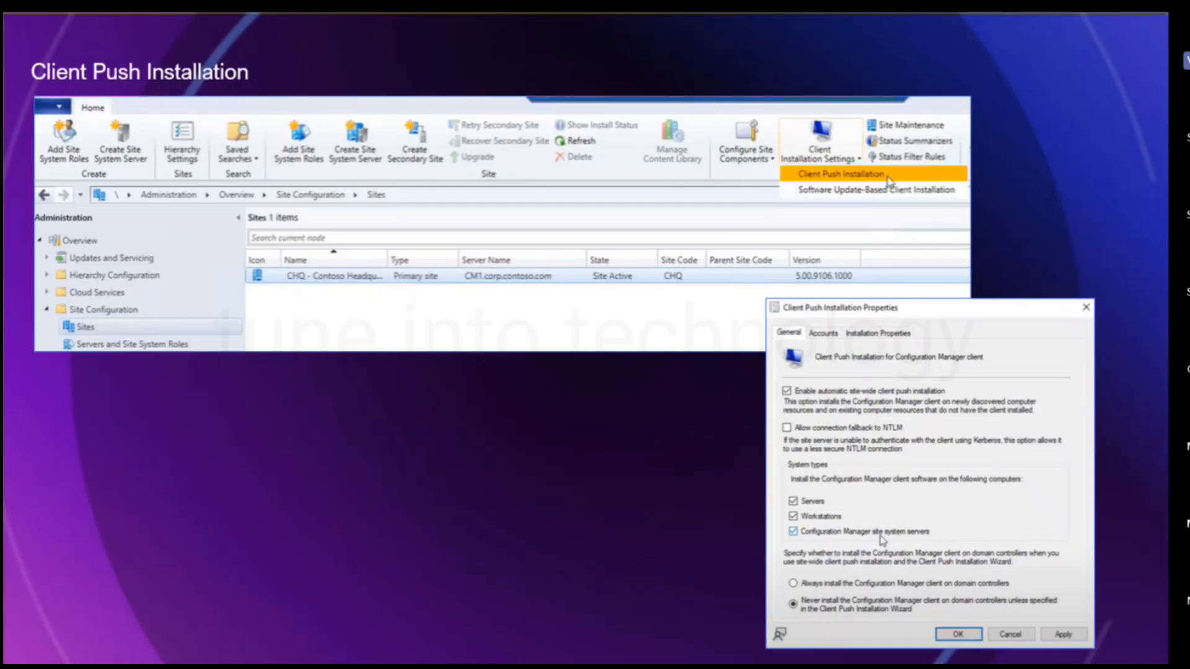
key("Right")
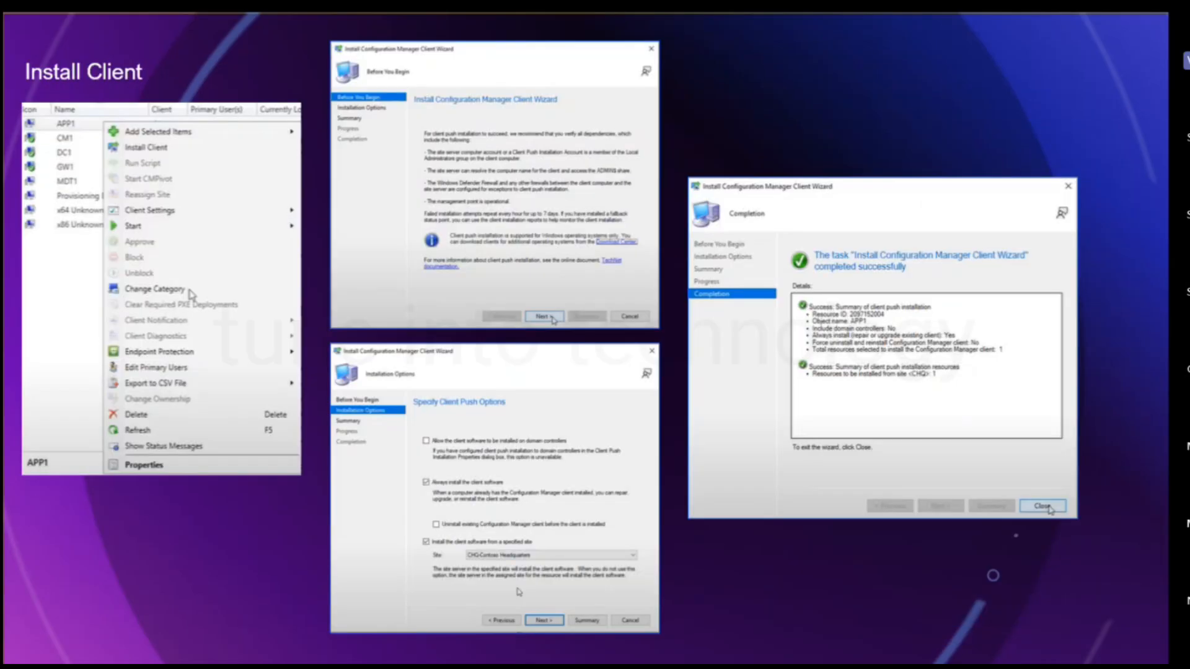
key("Left")
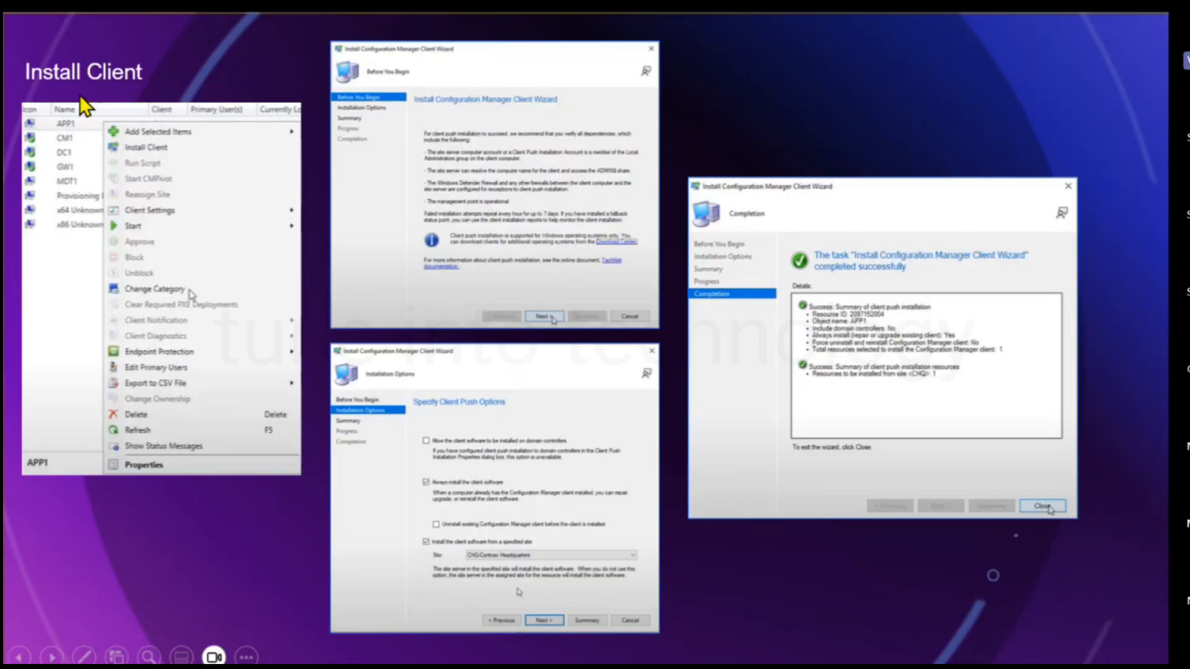
scroll(85, 107, "up", 3)
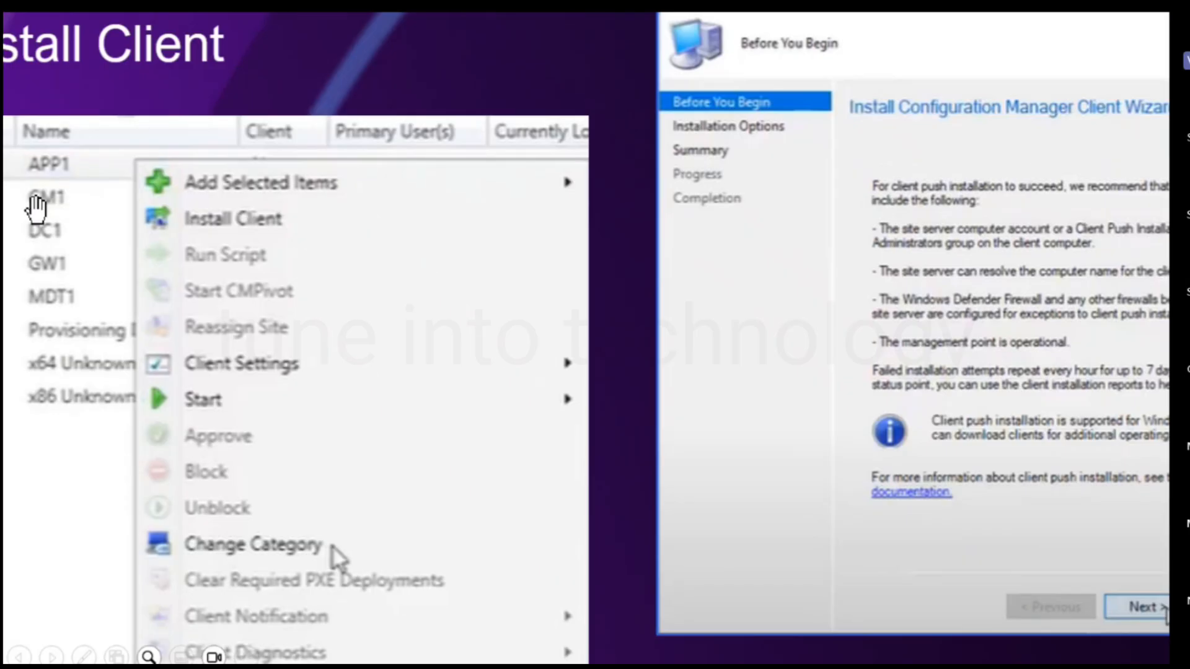
left_click_drag(49, 214, 277, 280)
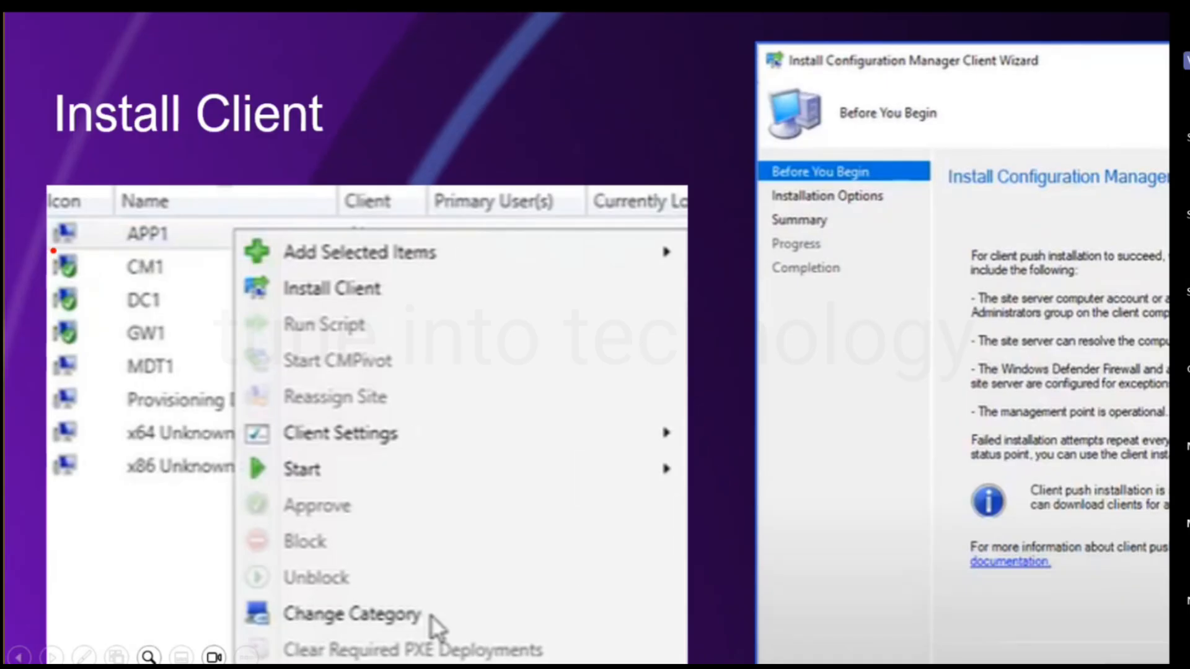
left_click_drag(53, 250, 89, 350)
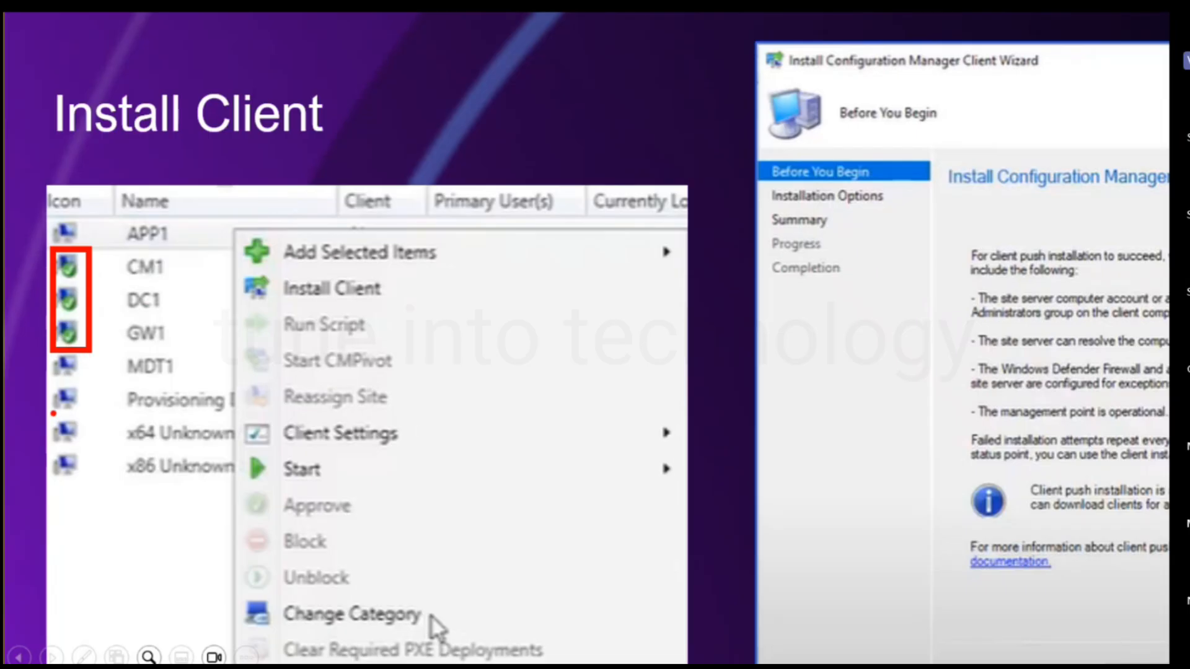
left_click_drag(79, 403, 115, 381)
mouse_move(85, 441)
left_mouse_down()
mouse_move(96, 445)
mouse_move(110, 406)
left_mouse_up()
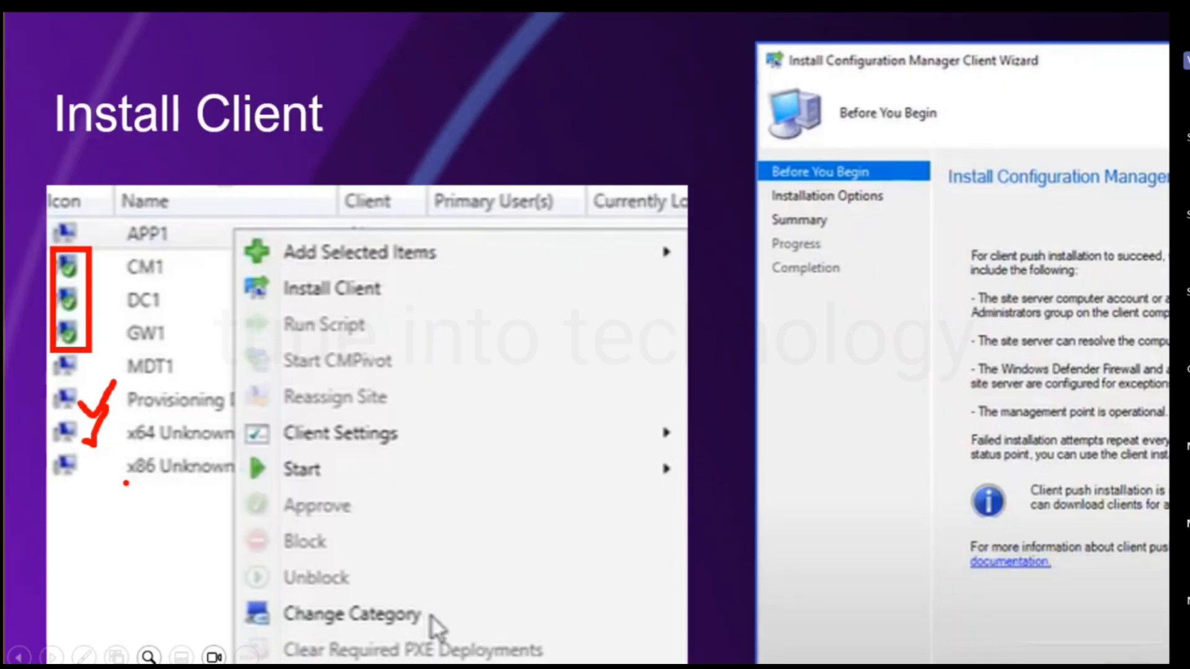
key("Escape")
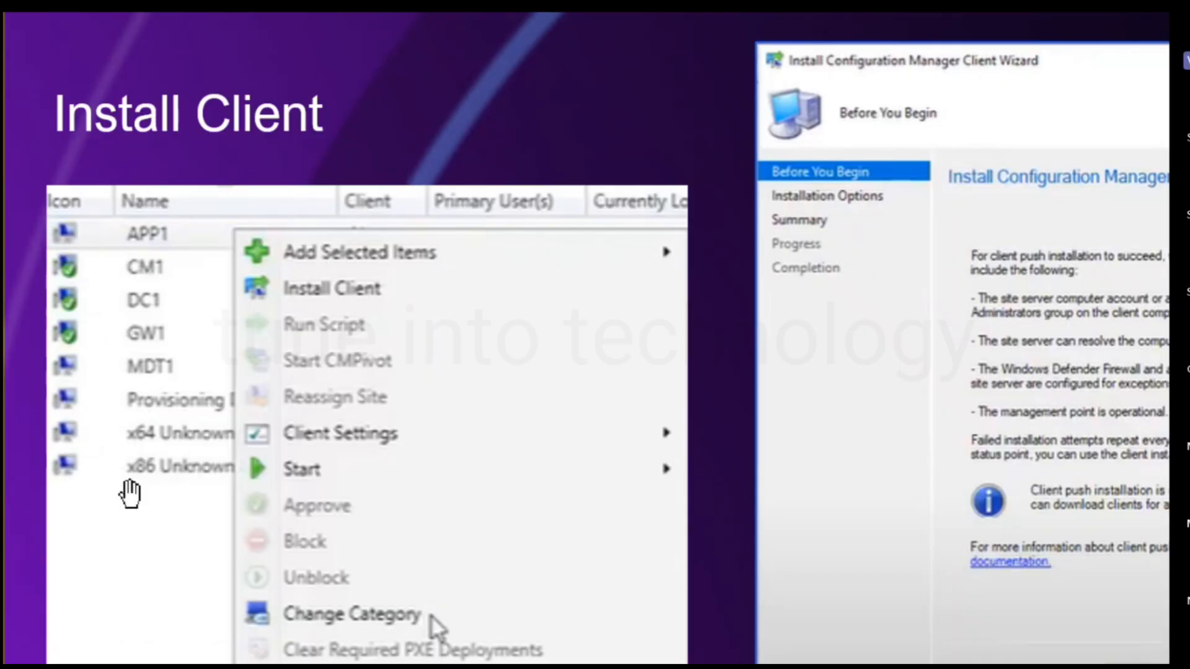
key("Escape")
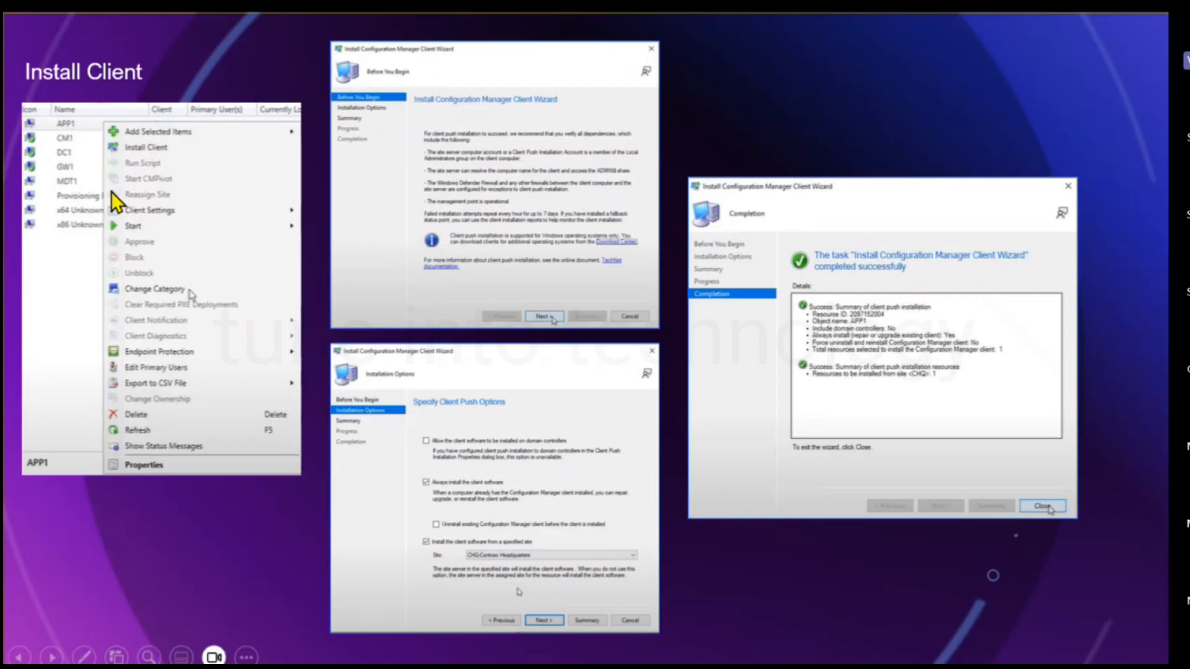
scroll(398, 205, "up", 5)
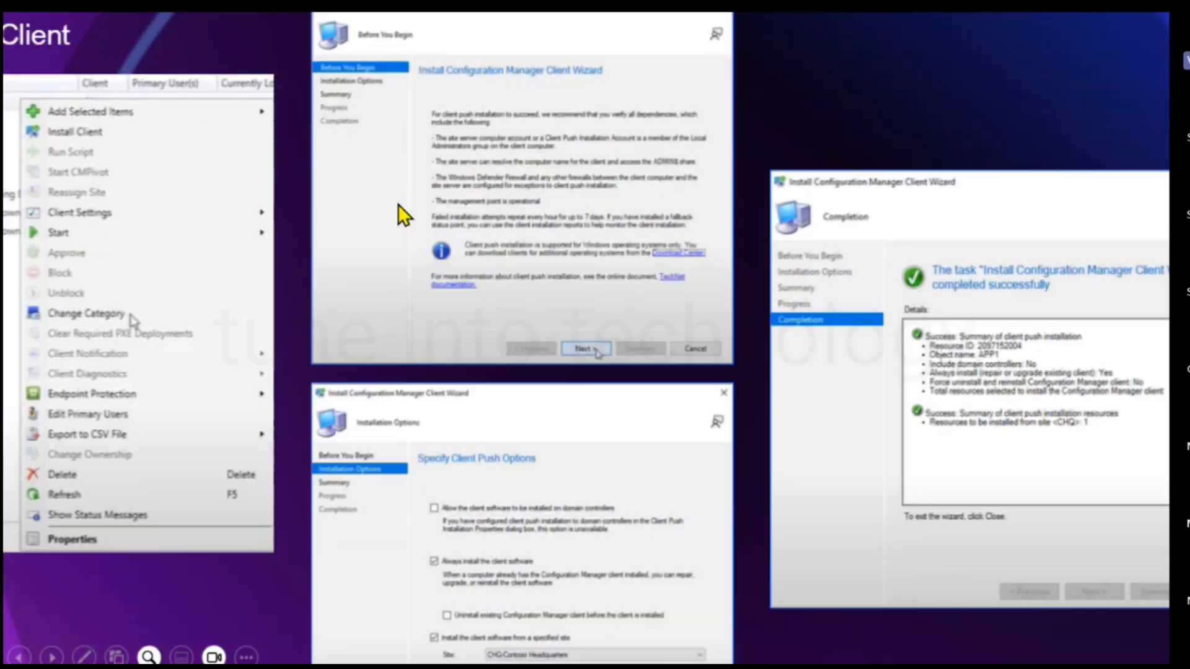
left_click_drag(66, 208, 627, 393)
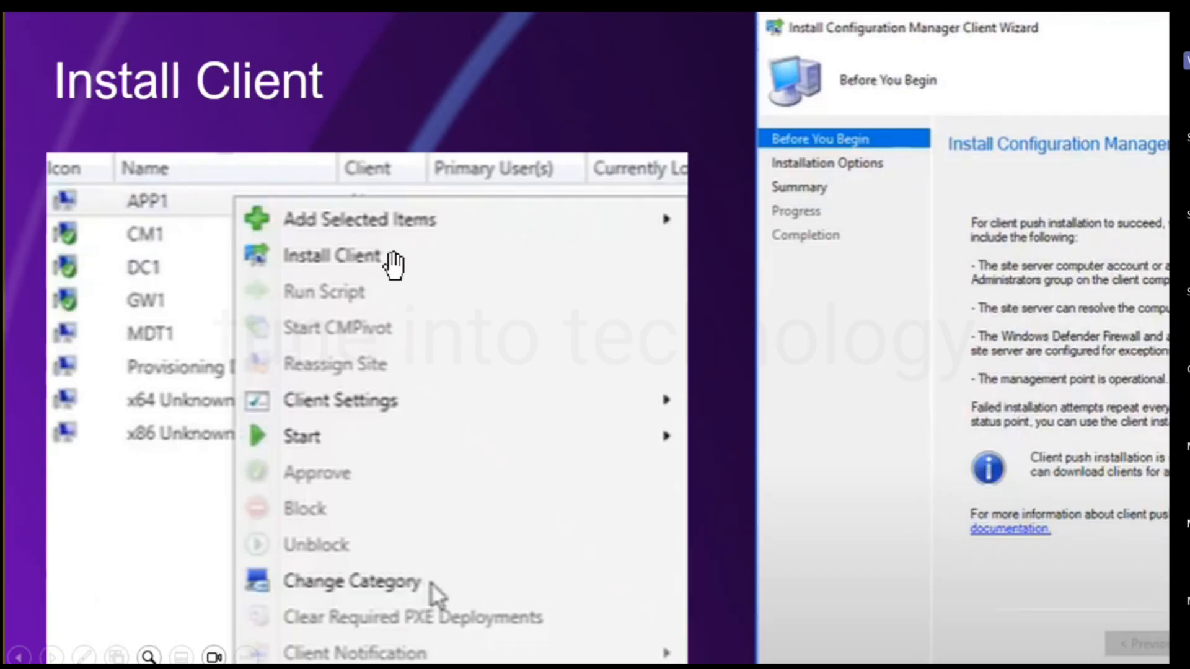
key("ctrl+l")
left_click_drag(241, 240, 425, 289)
left_click_drag(238, 240, 426, 271)
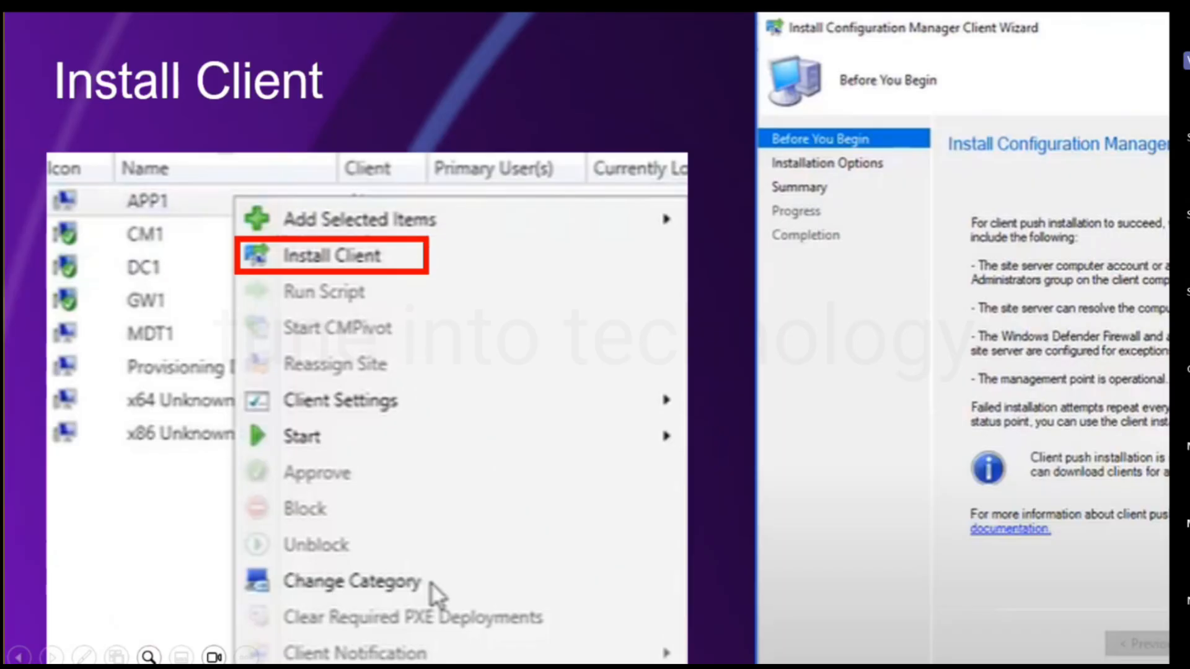
key("Escape")
left_click_drag(890, 272, 223, 285)
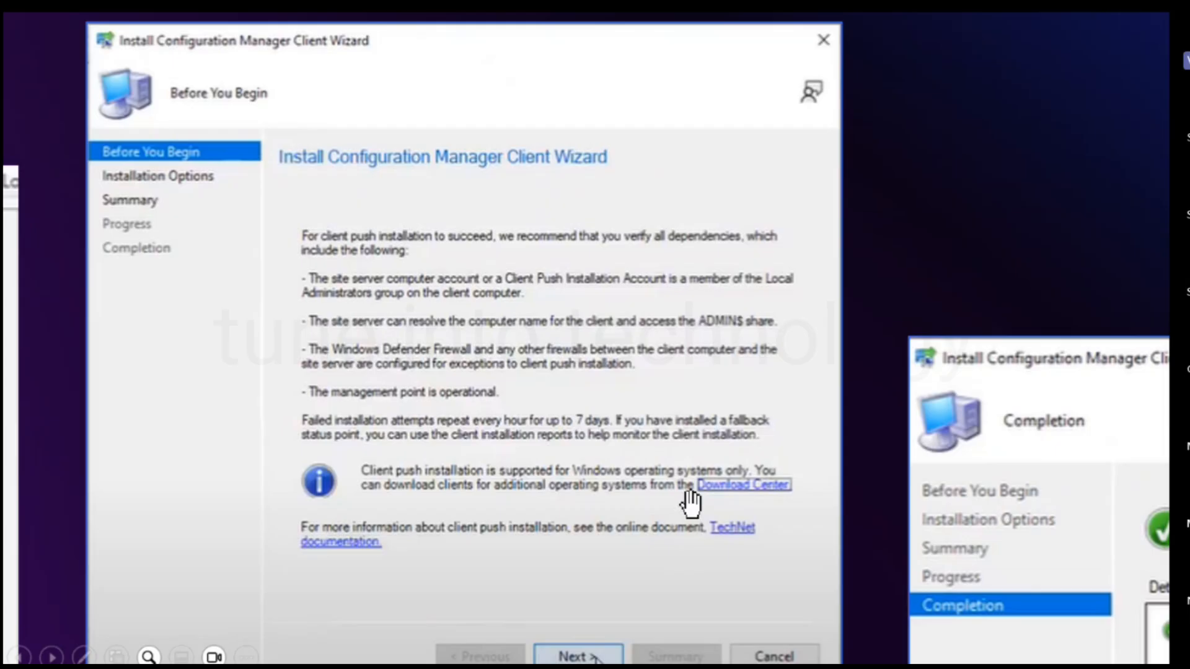
key("Escape")
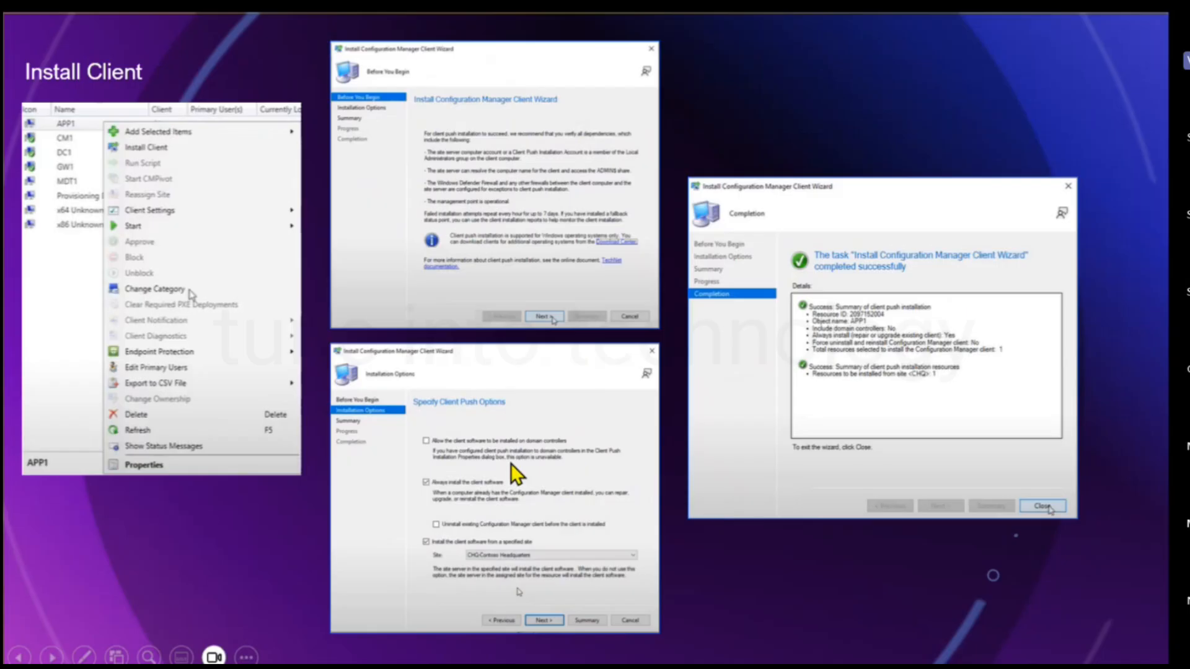
scroll(511, 463, "up", 3)
left_click_drag(512, 436, 505, 325)
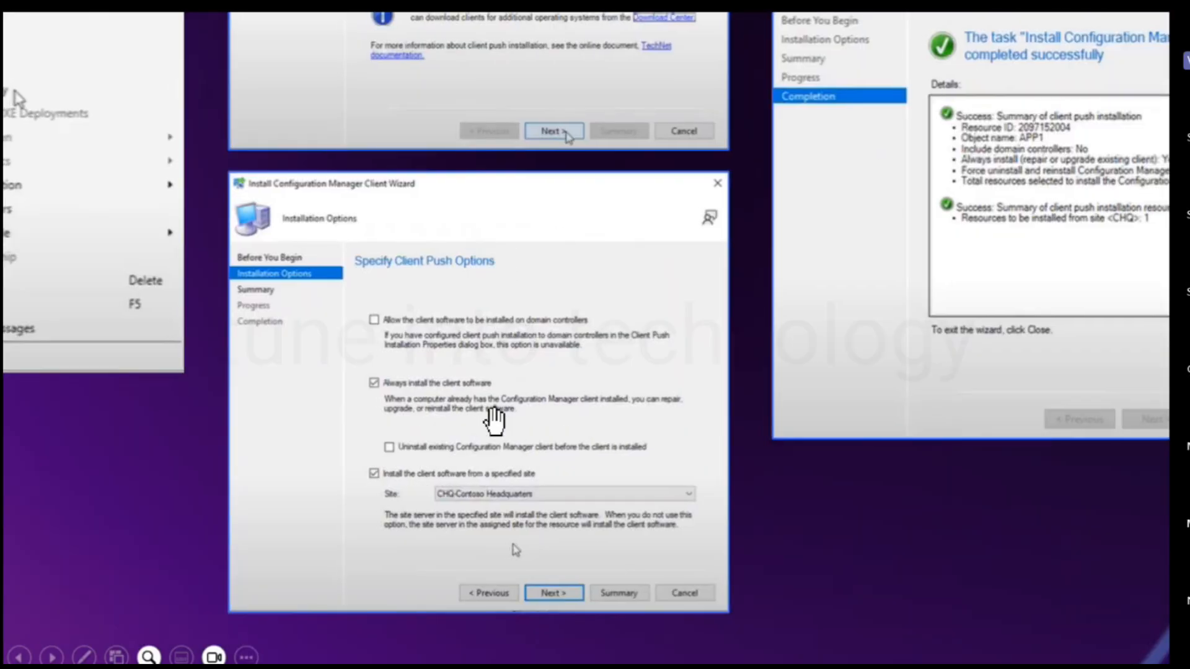
left_click_drag(534, 415, 562, 415)
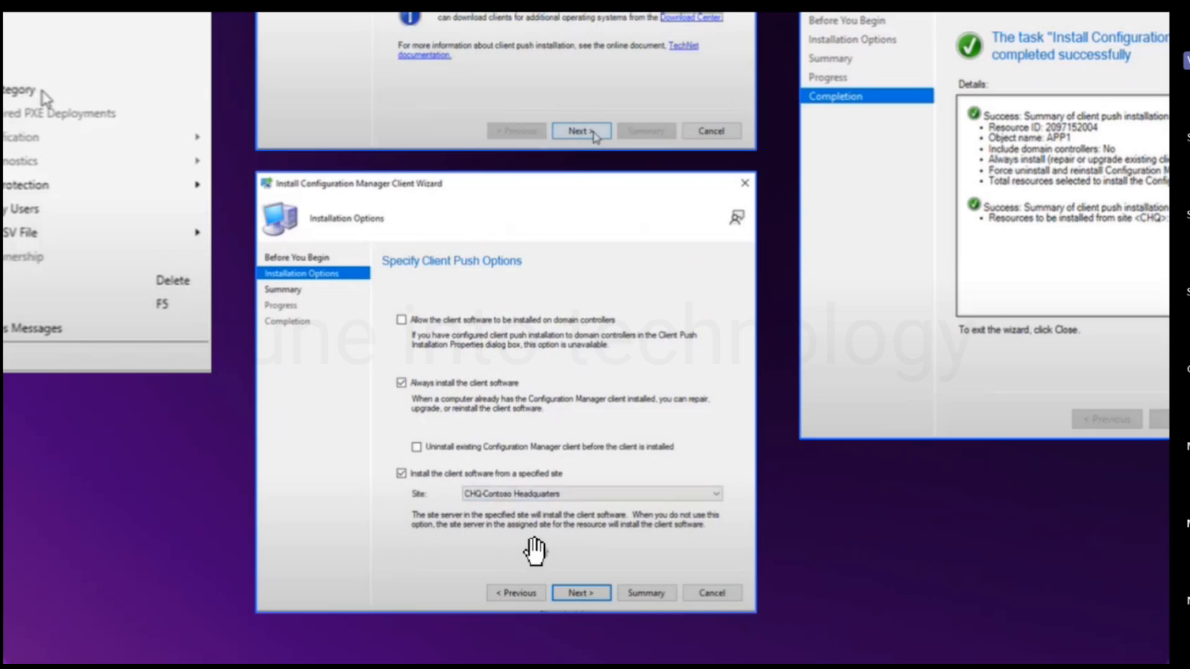
left_click_drag(741, 465, 263, 583)
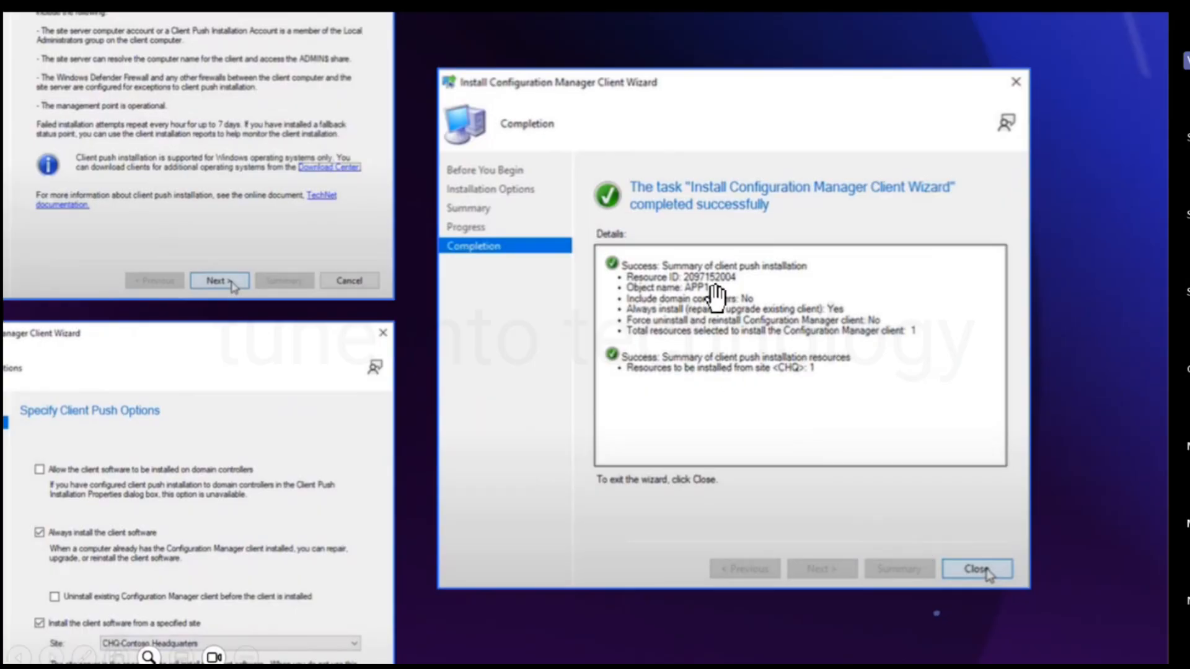
scroll(716, 301, "up", 2)
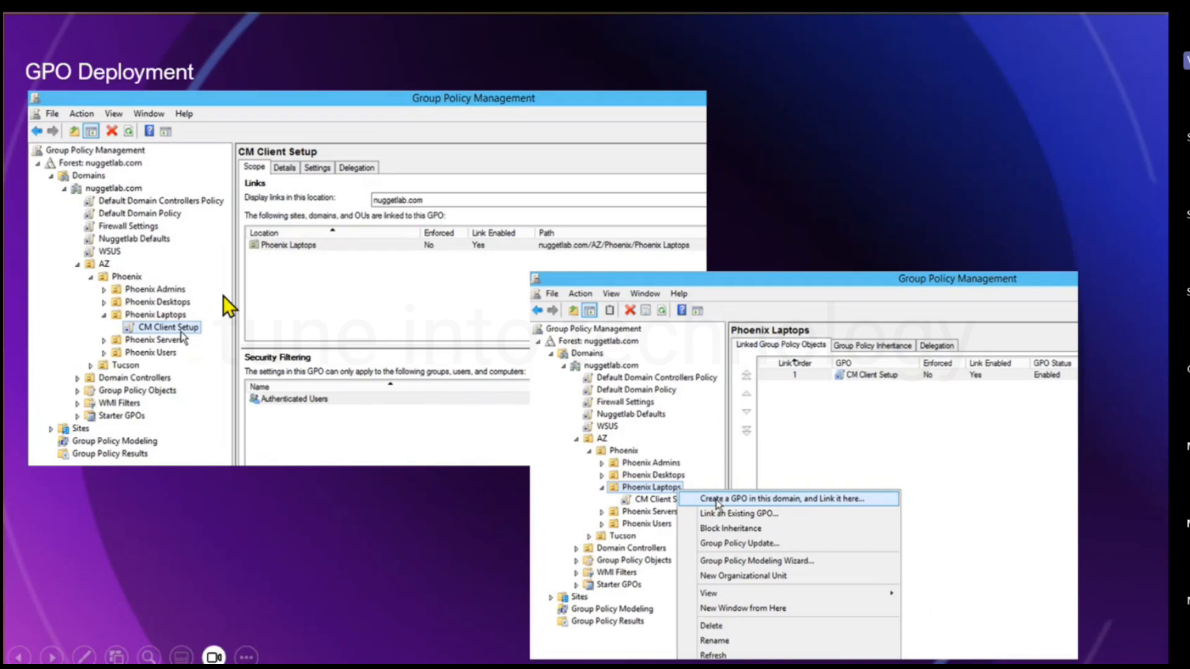
left_click(285, 234)
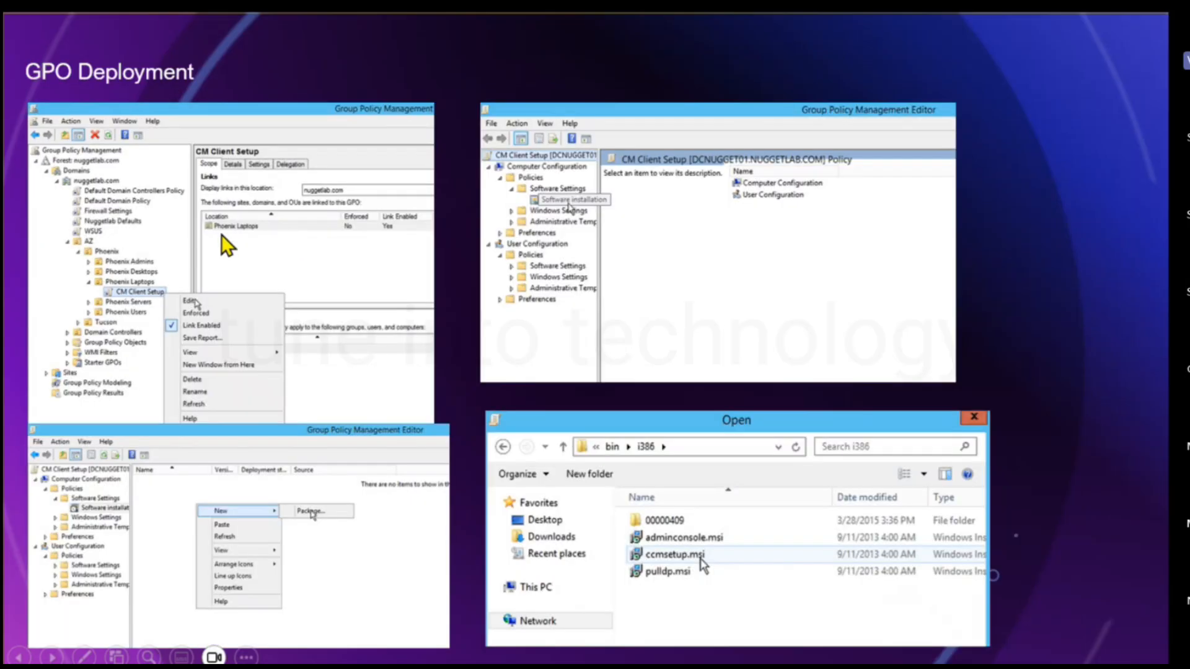
left_click(173, 252)
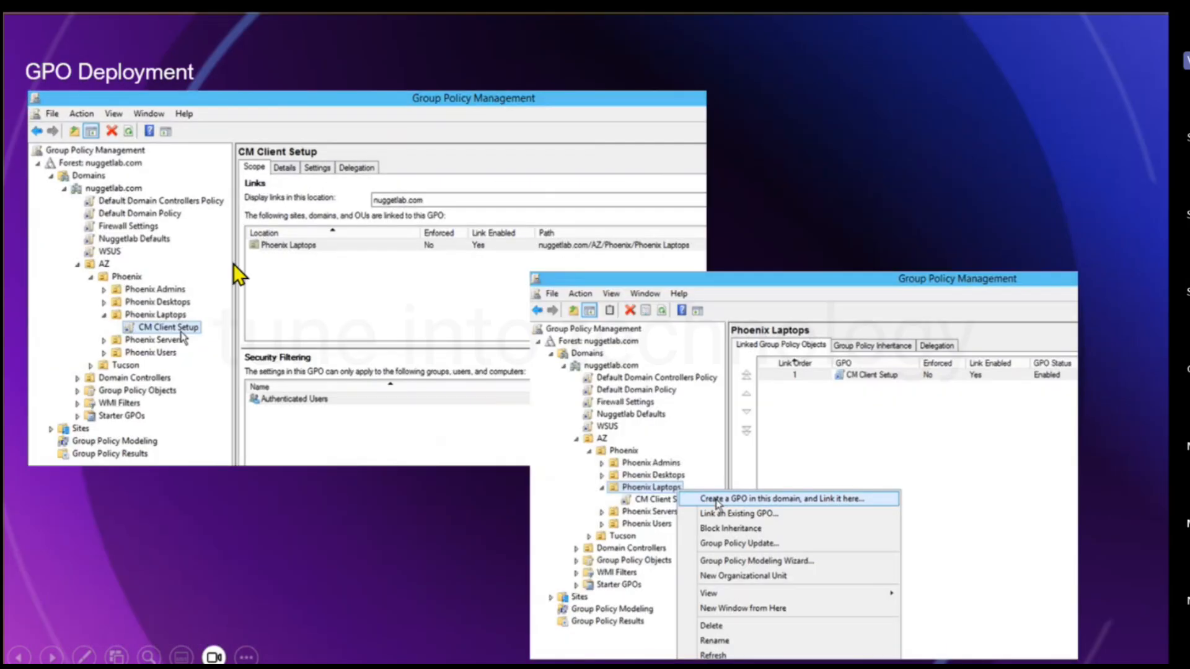
key("Right")
key("Left")
scroll(269, 272, "up", 5)
left_click_drag(138, 268, 690, 345)
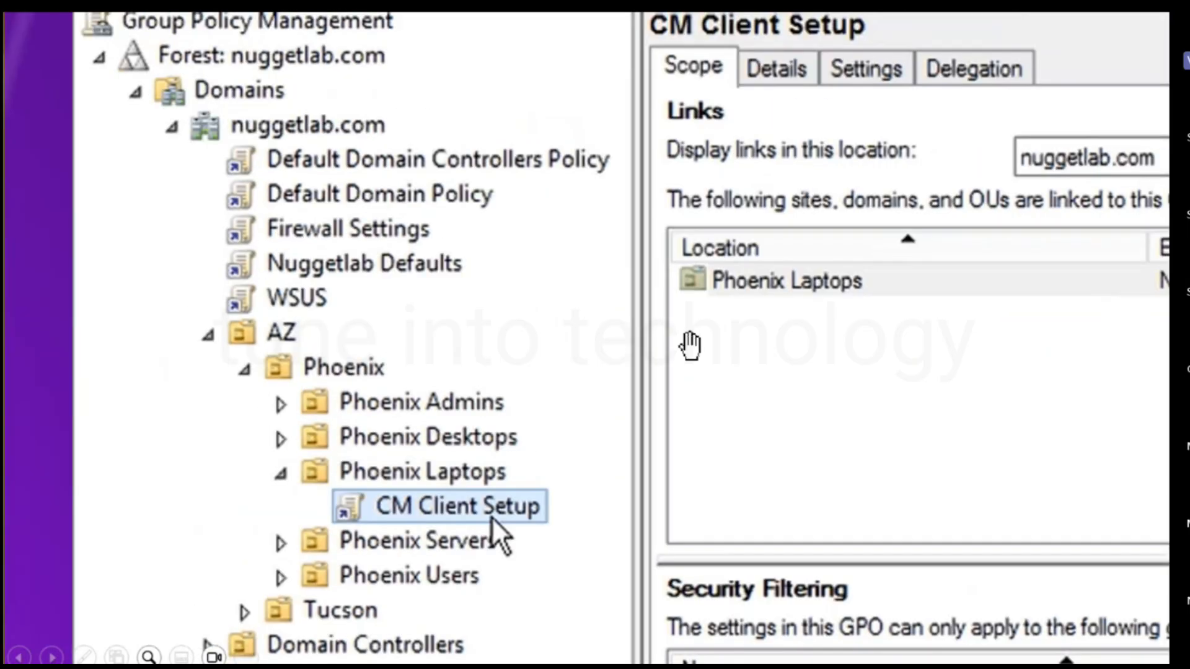
scroll(664, 374, "down", 1)
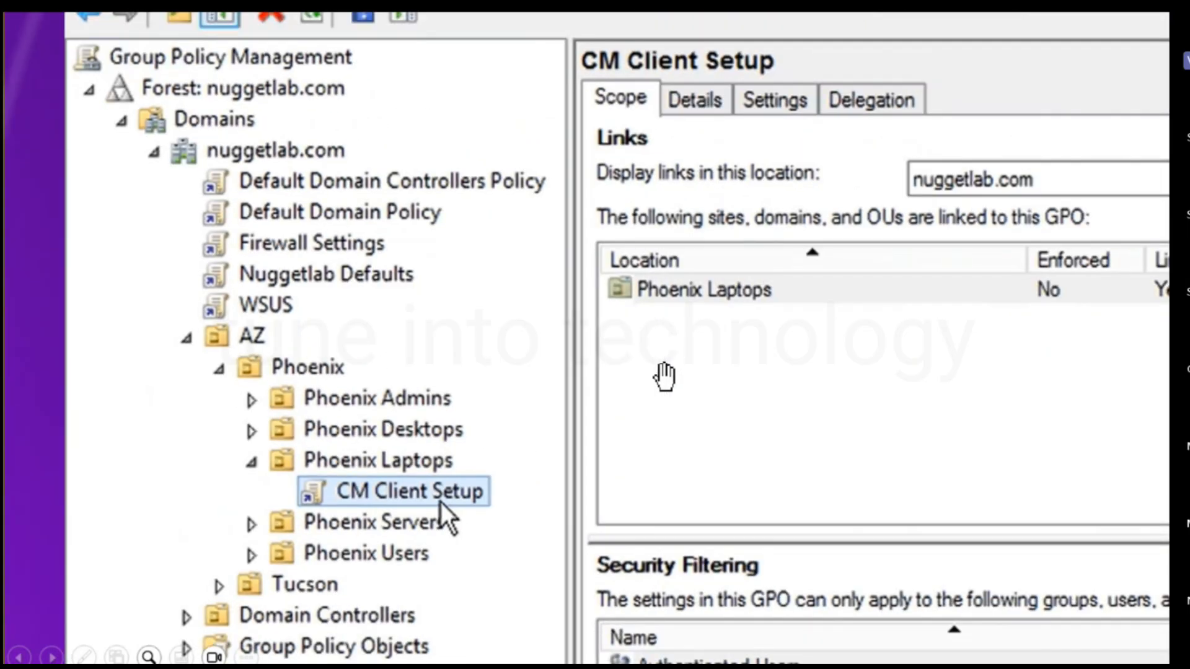
scroll(664, 375, "down", 1)
scroll(664, 375, "down", 2)
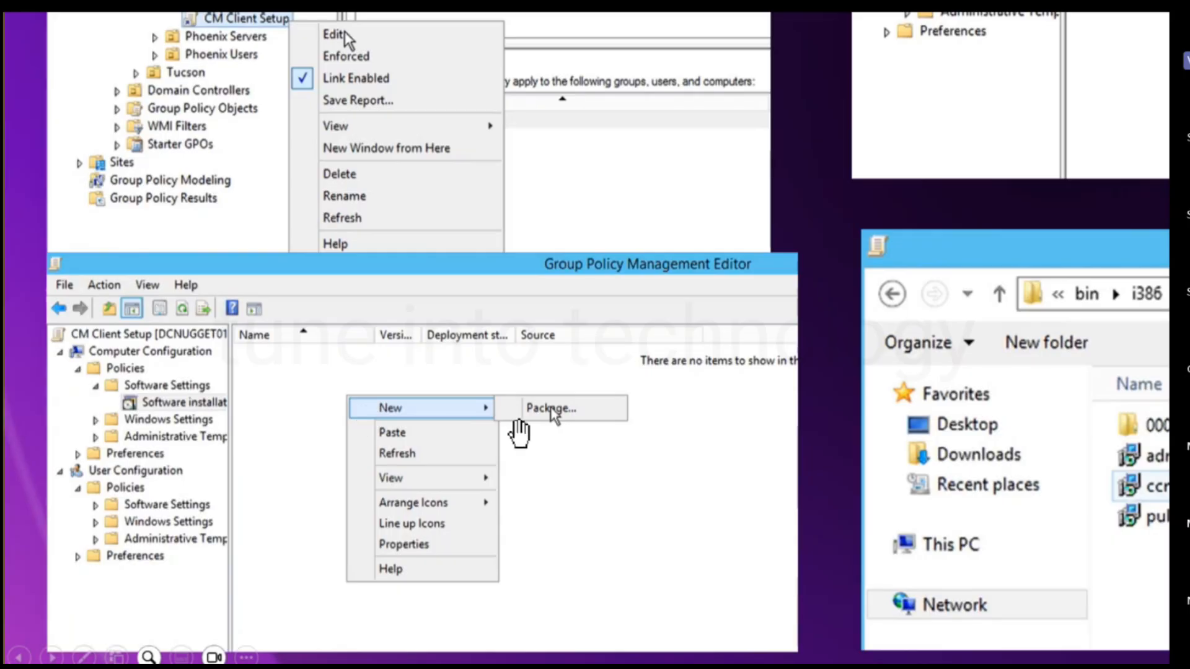
left_click_drag(526, 439, 214, 654)
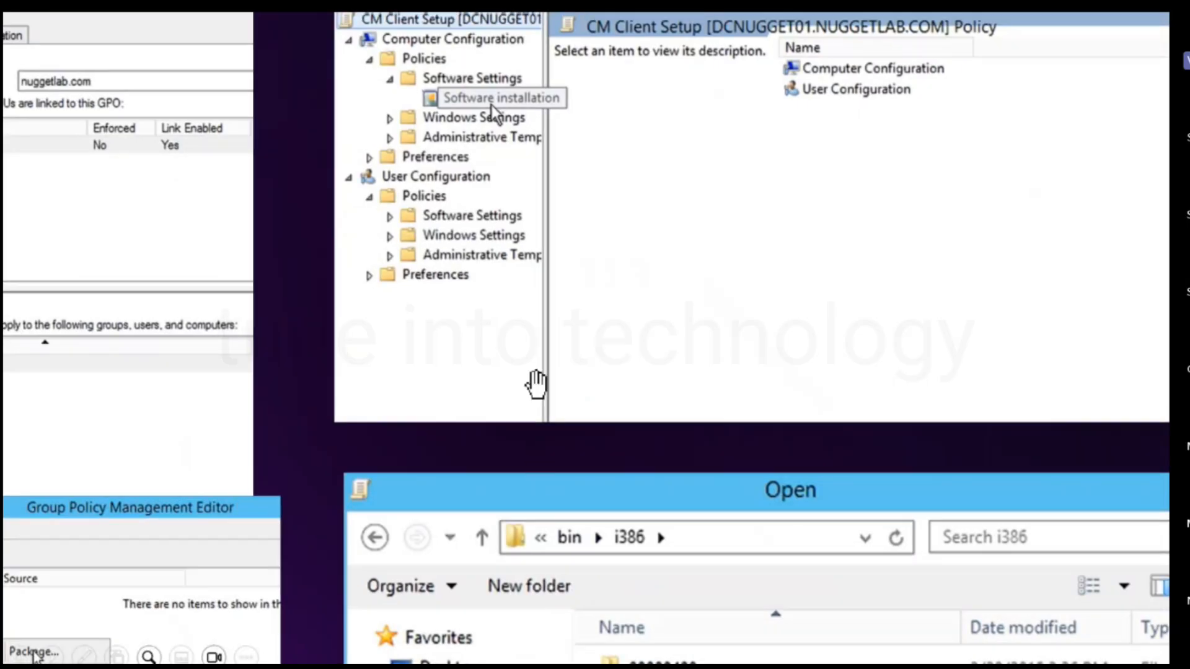
left_click_drag(580, 358, 445, 68)
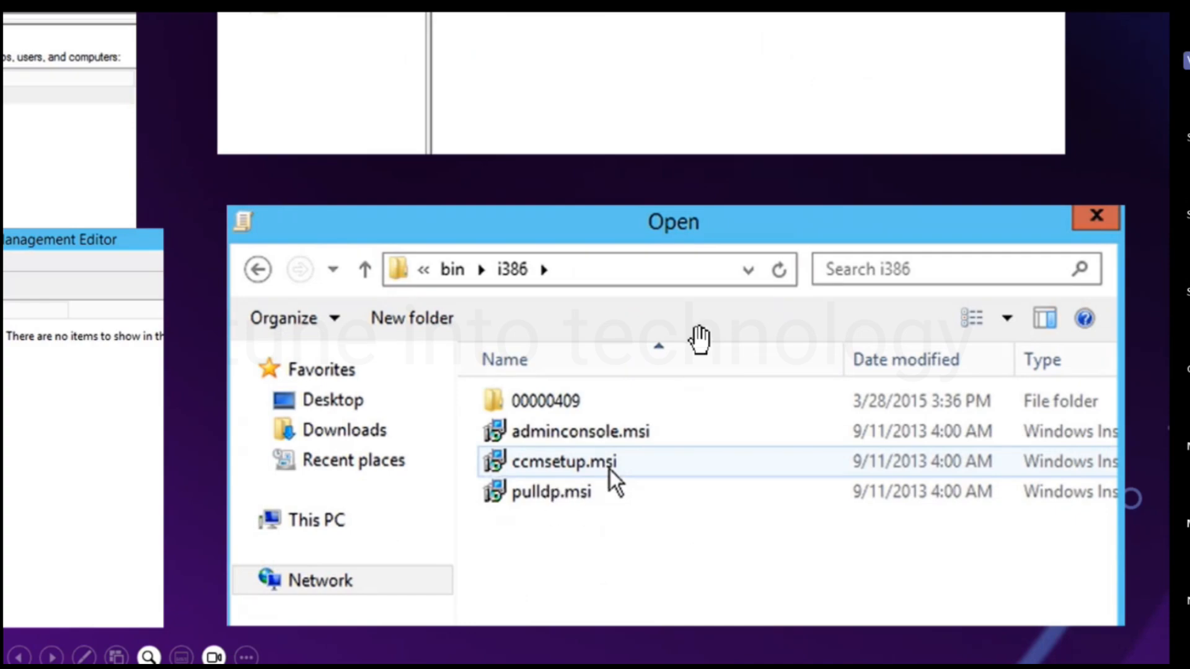
left_click_drag(698, 341, 703, 575)
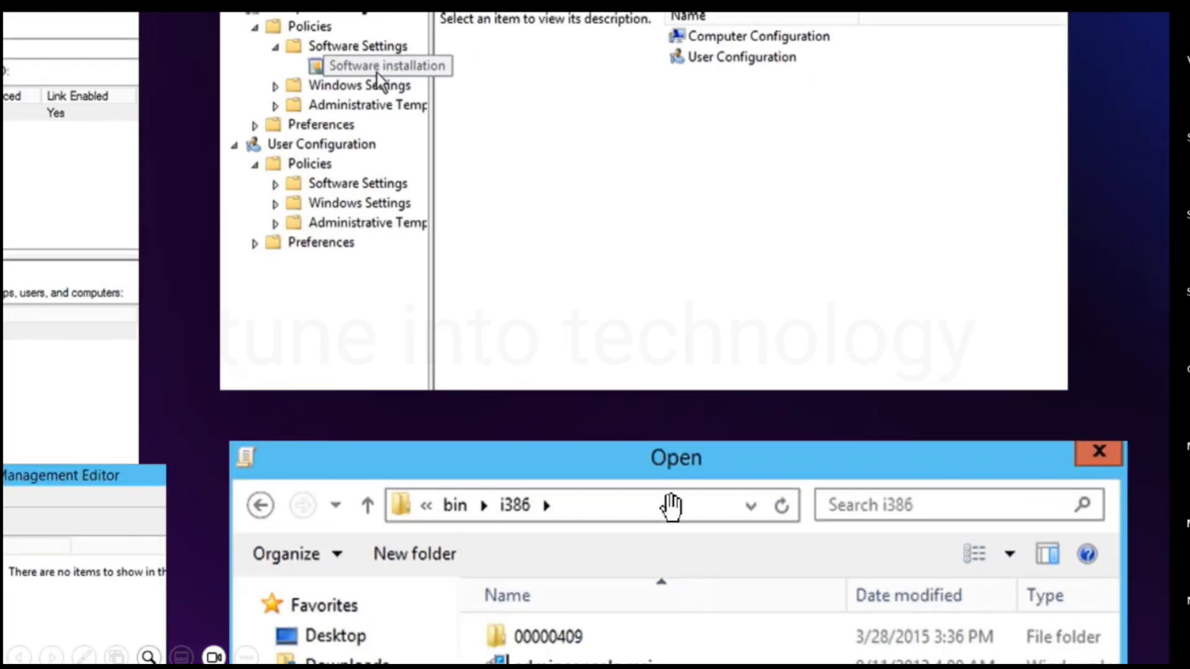
left_click_drag(667, 327, 1071, 254)
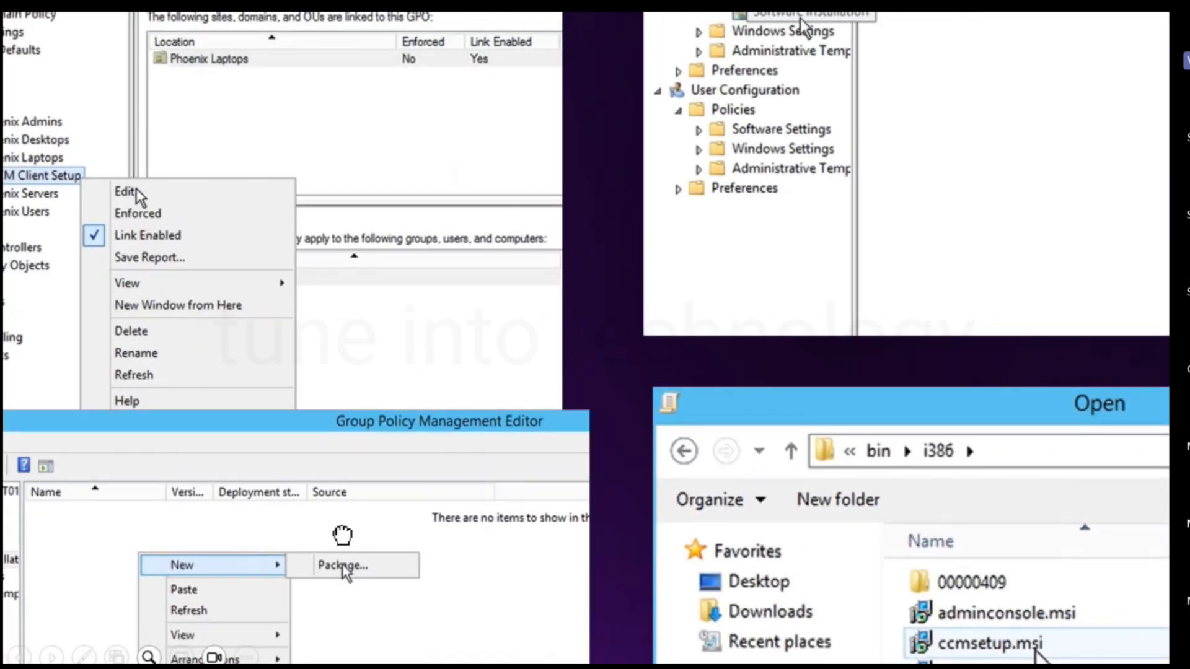
left_click_drag(342, 530, 393, 328)
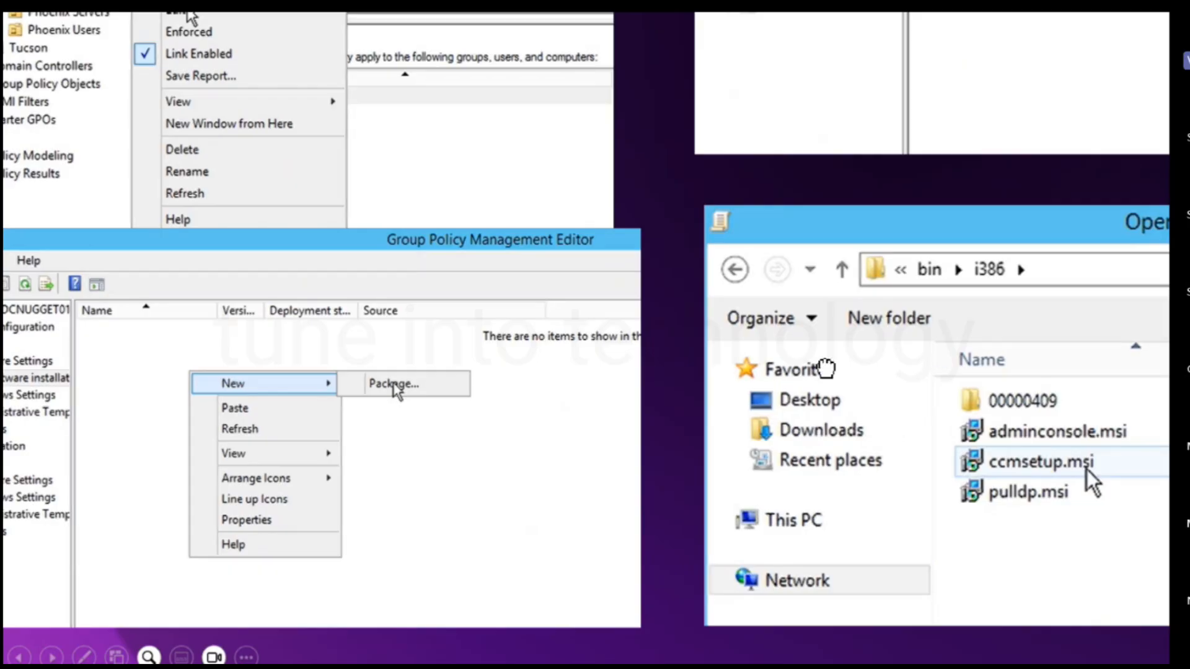
left_click_drag(827, 369, 641, 359)
key("Escape")
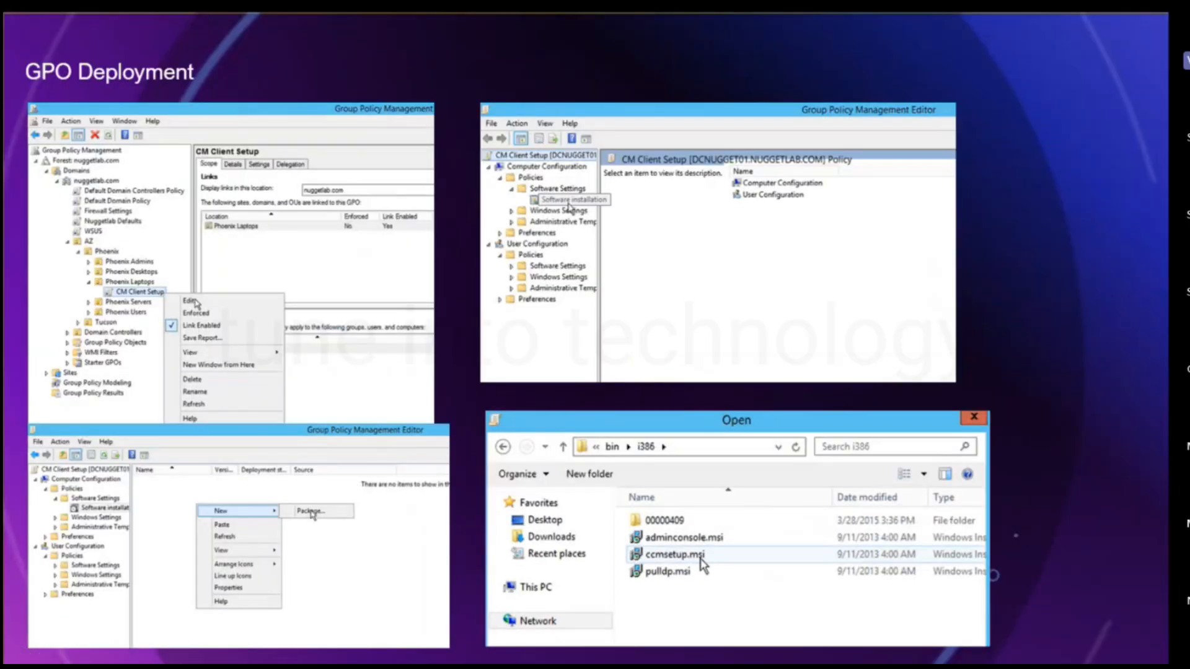
key("Right")
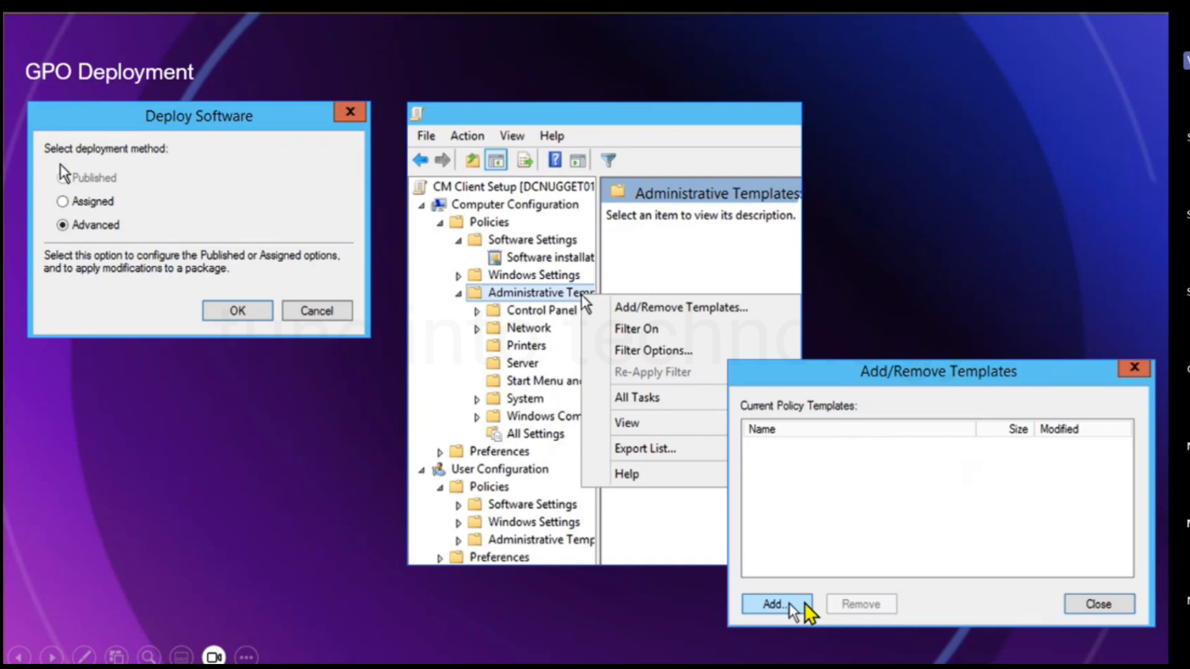
key("Right")
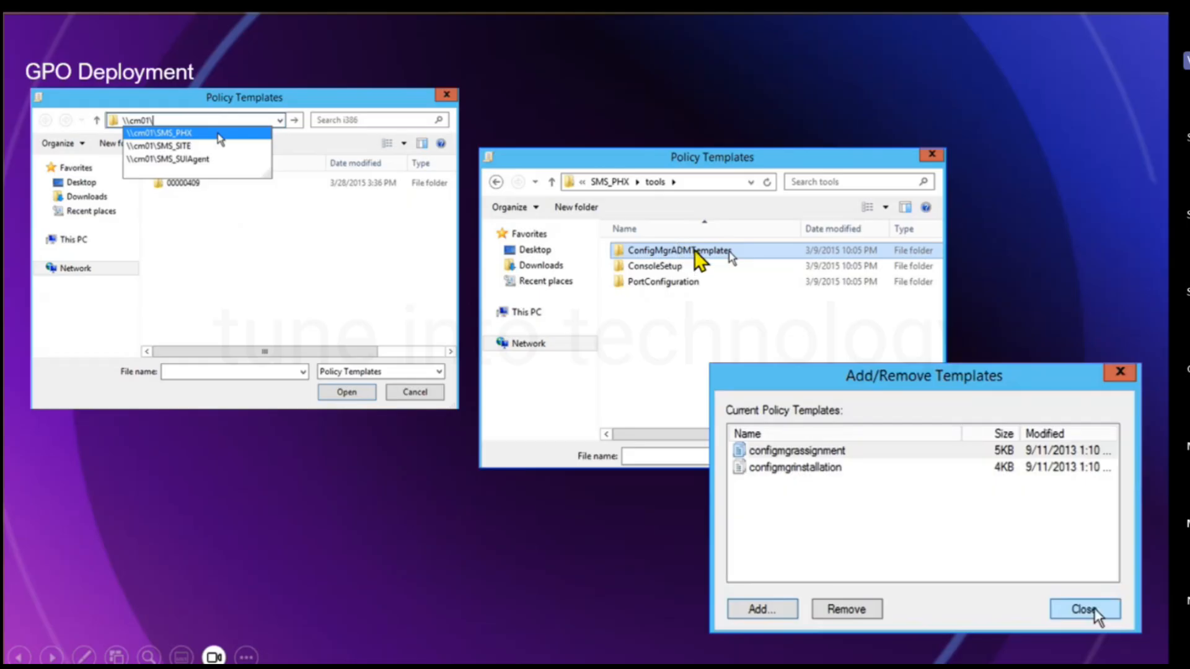
scroll(695, 250, "up", 3)
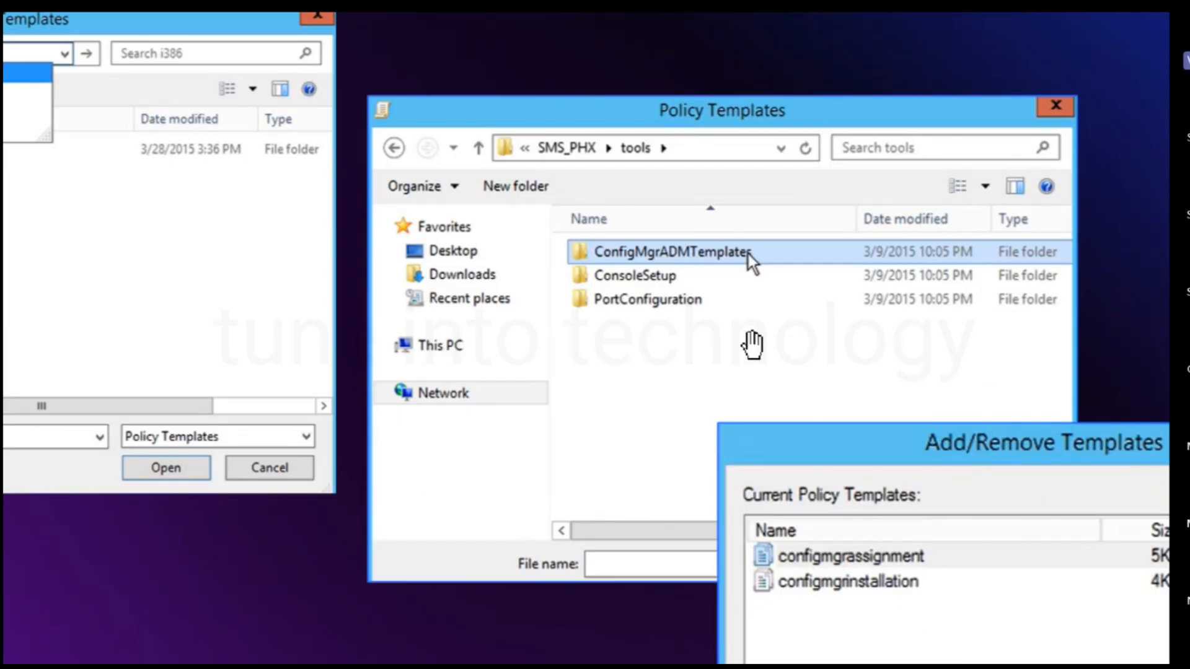
scroll(751, 300, "down", 4)
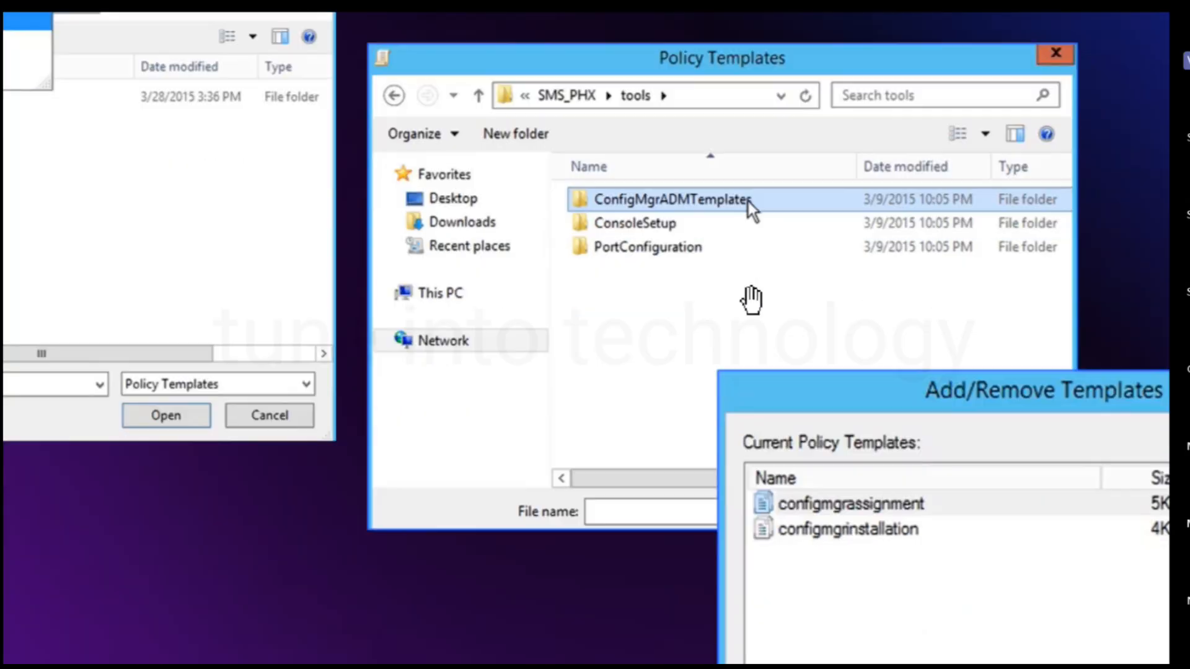
left_click_drag(980, 401, 728, 417)
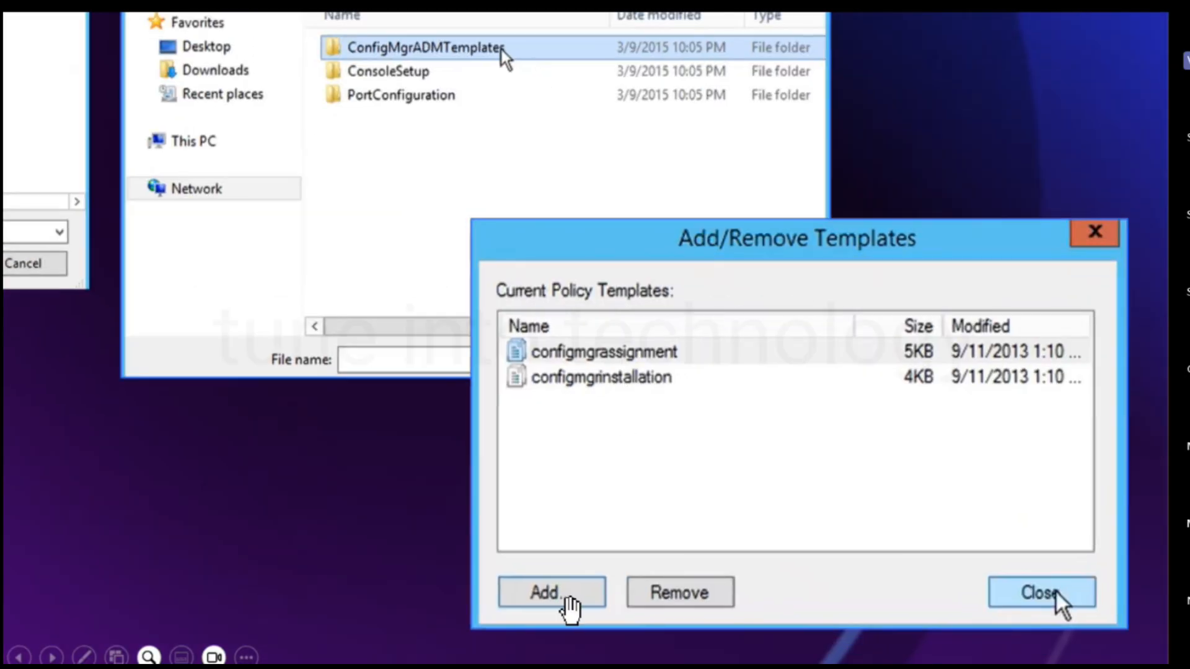
key("Escape")
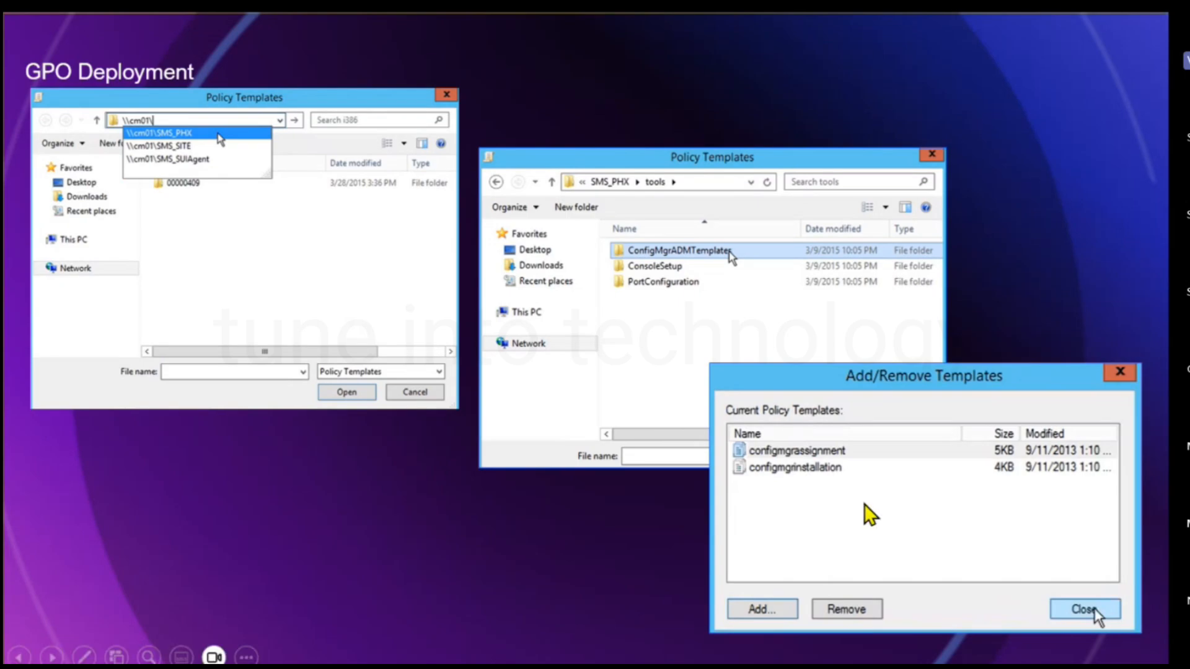
left_click(767, 614)
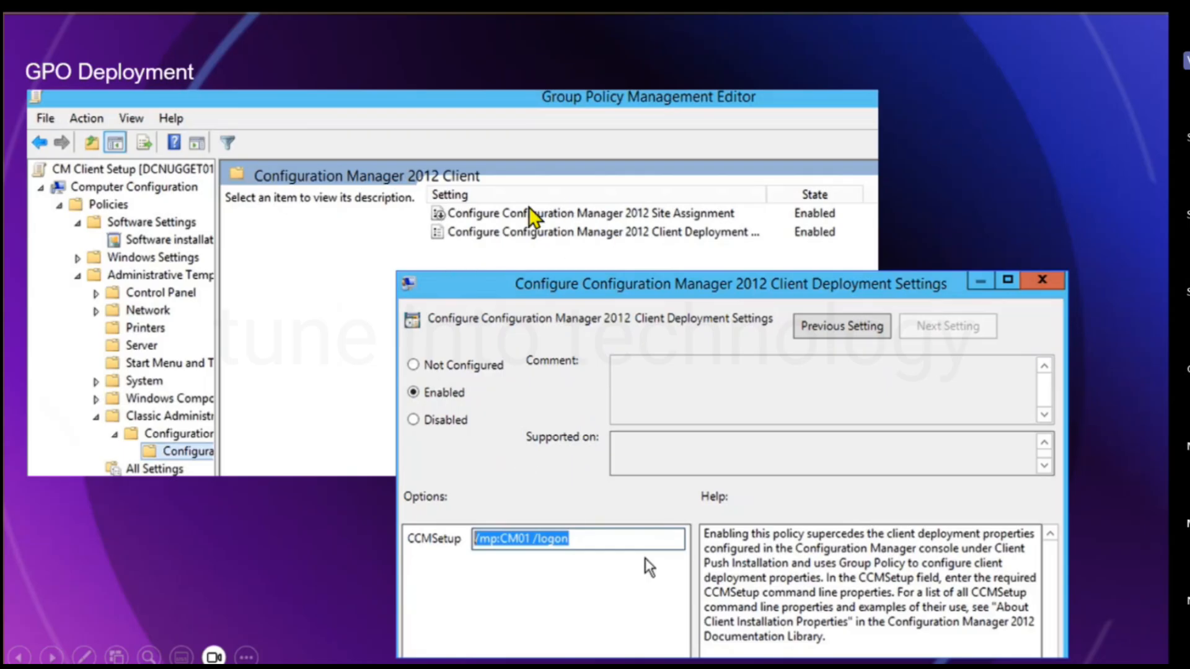
scroll(554, 221, "up", 3)
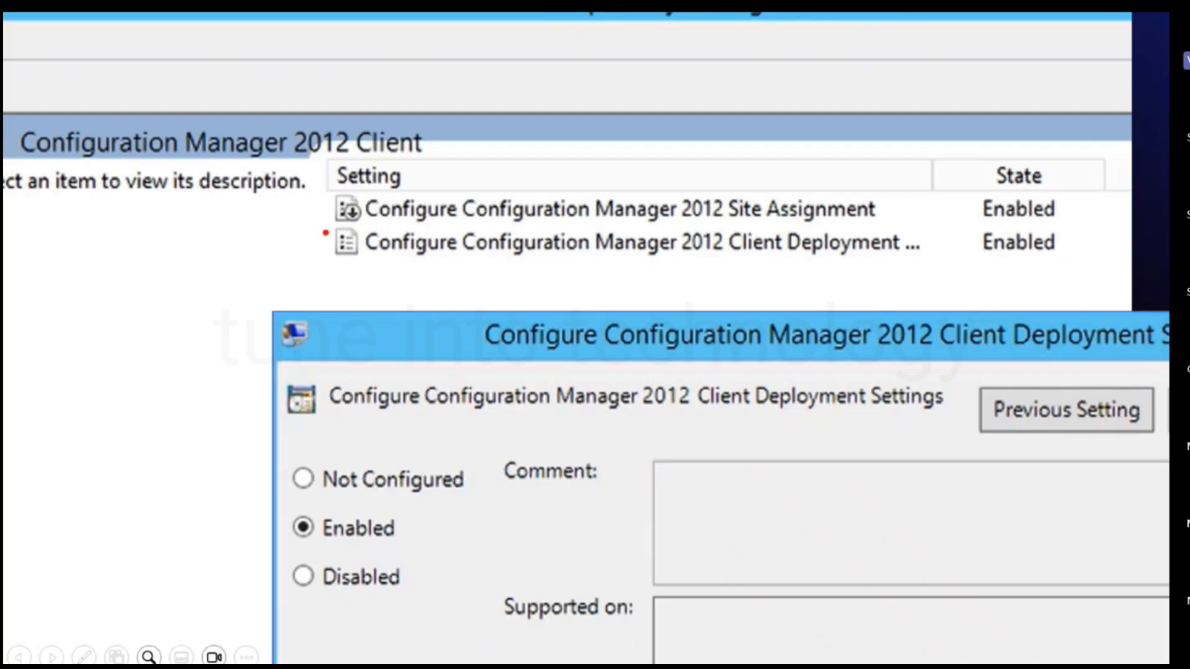
mouse_move(325, 232)
left_mouse_down()
mouse_move(627, 251)
mouse_move(1089, 234)
mouse_move(1098, 261)
mouse_move(1088, 264)
left_mouse_up()
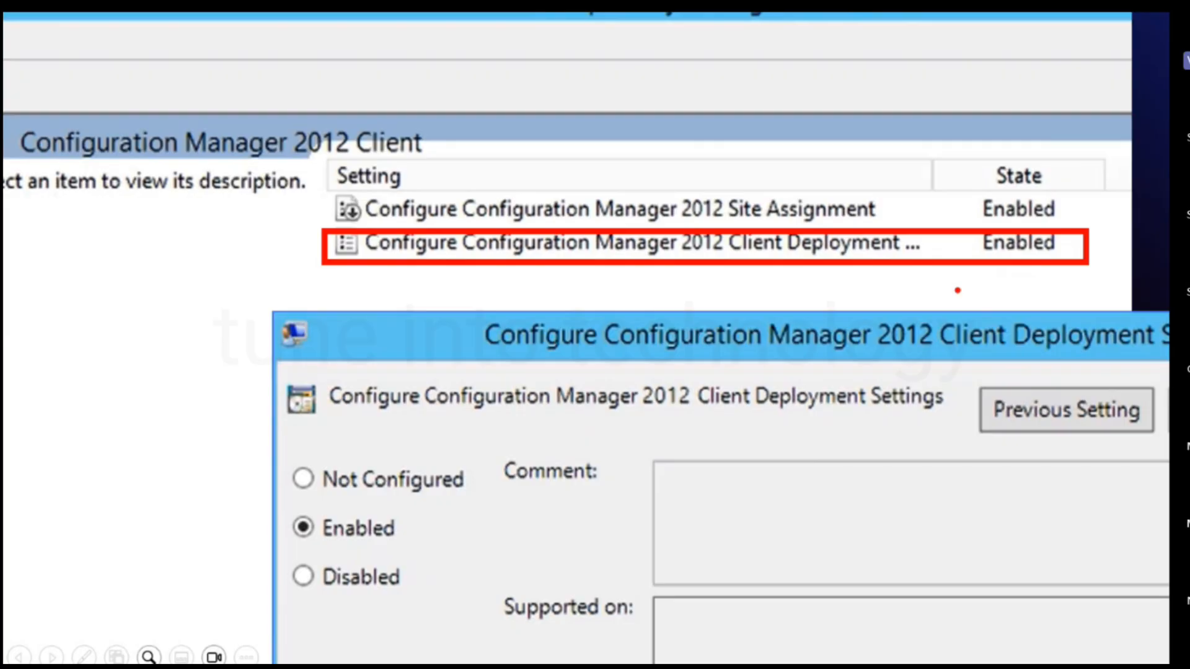
key("Escape")
mouse_move(741, 334)
left_mouse_down()
mouse_move(690, 303)
mouse_move(586, 147)
mouse_move(587, 87)
mouse_move(629, 120)
left_mouse_up()
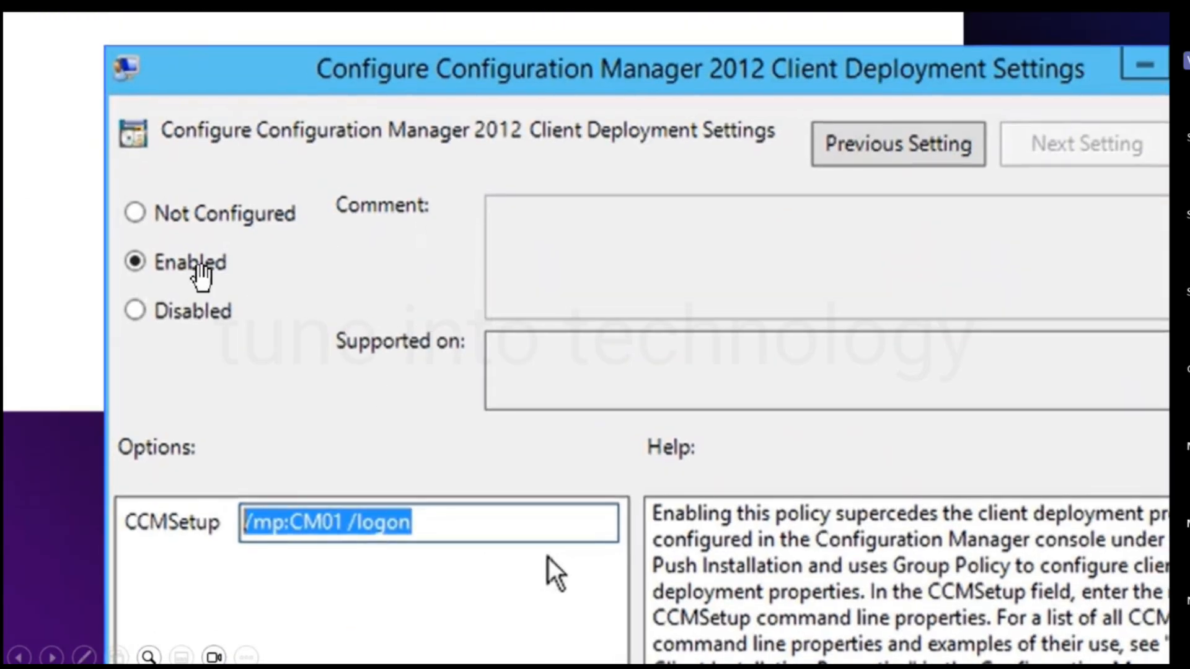
scroll(513, 485, "down", 2)
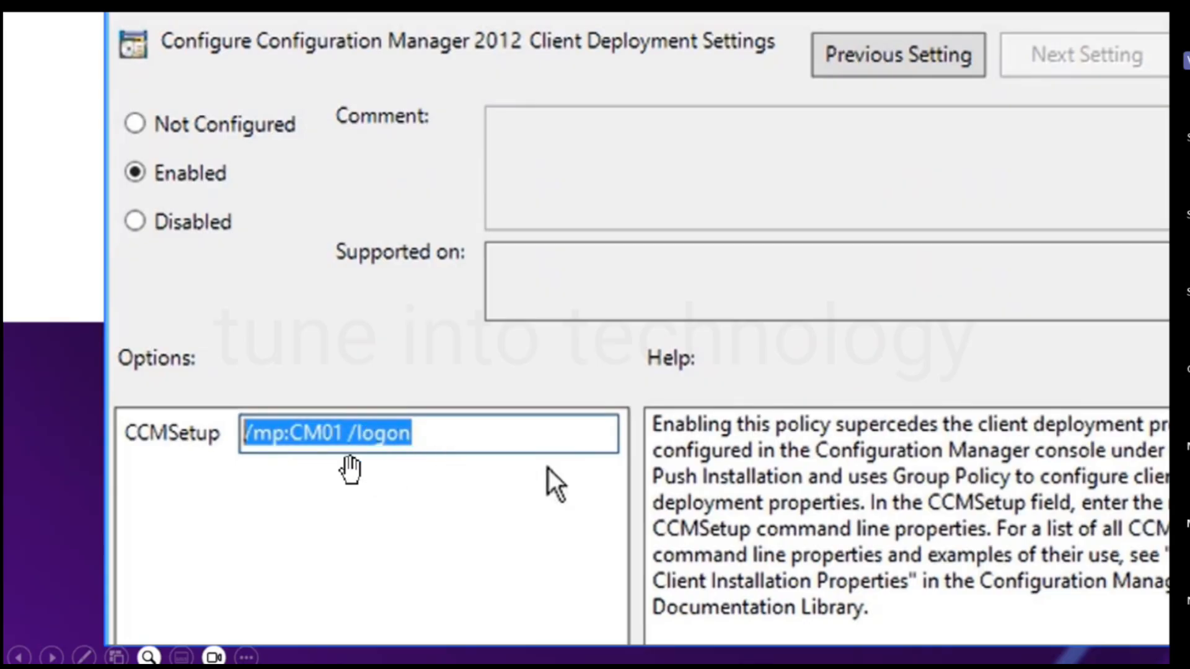
key("Right")
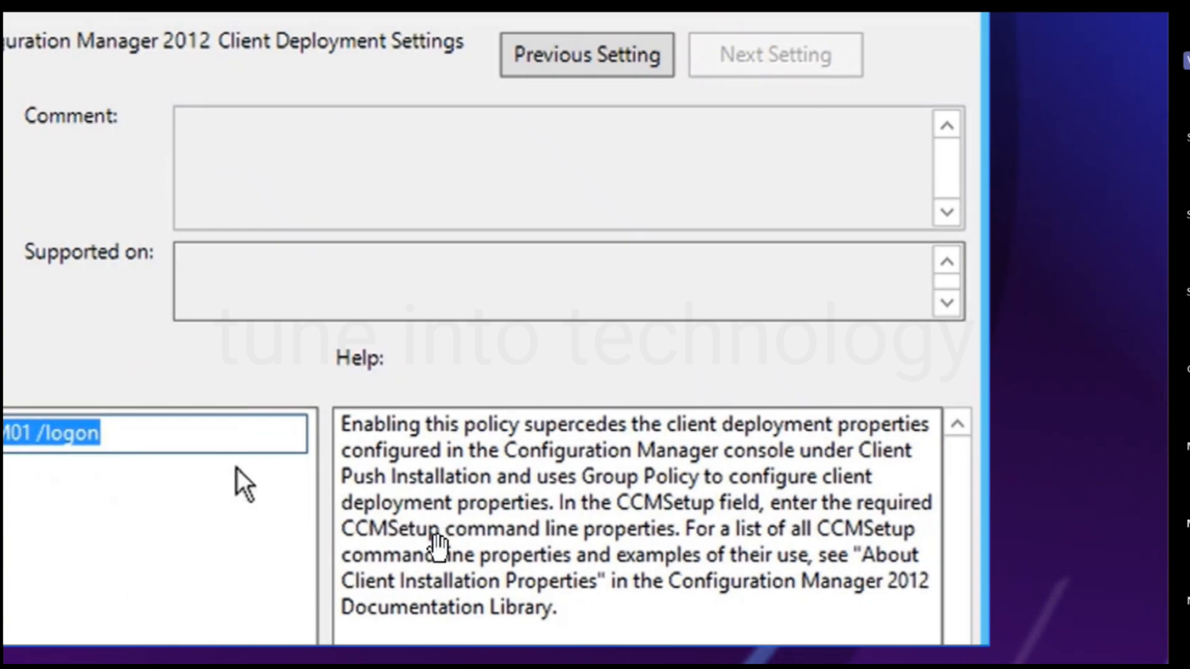
key("Escape")
key("Right")
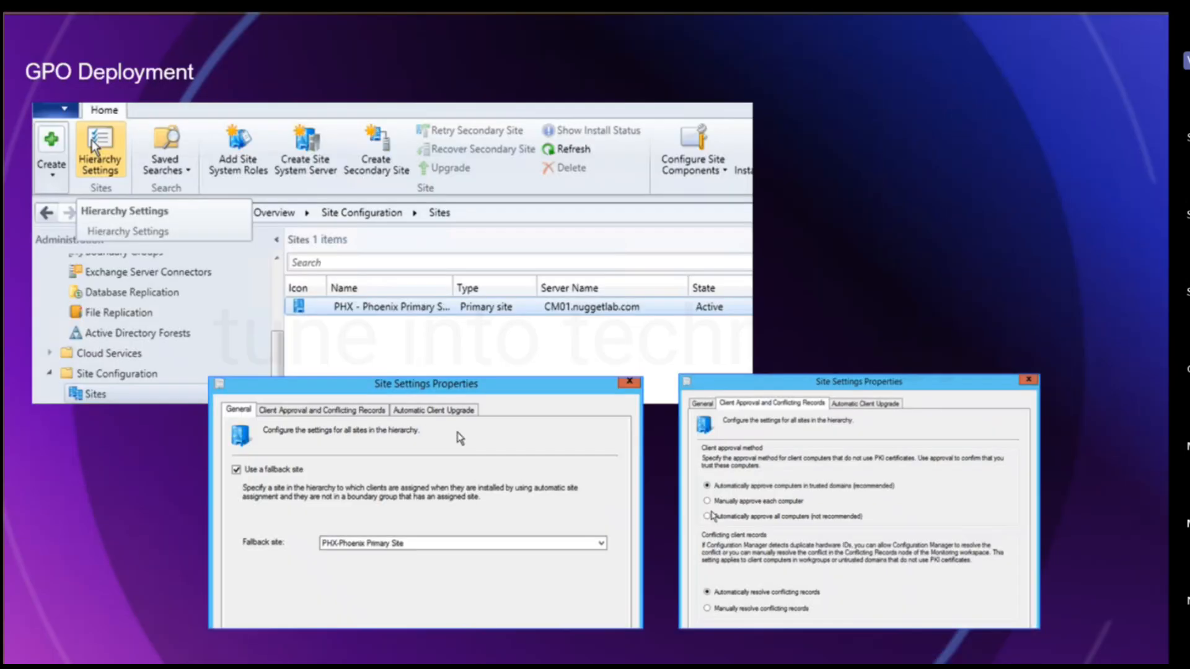
Examine the fallback site settings on the GPO Deployment slide and advance to the Client Management Point slide.
key("Right")
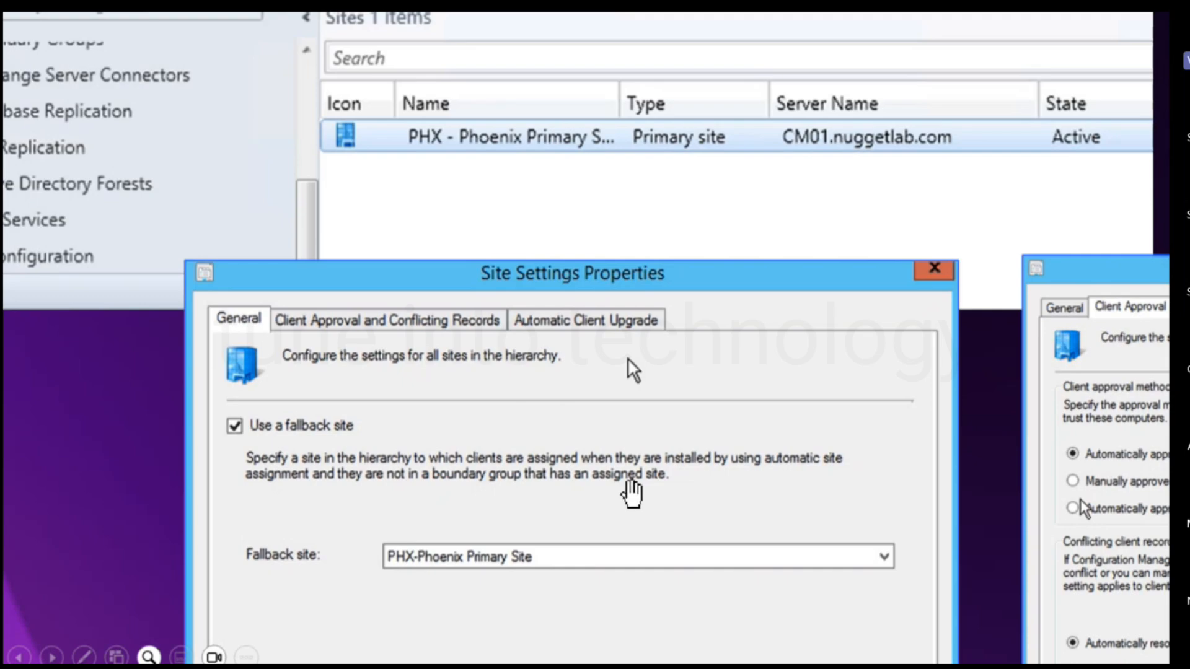
left_click_drag(630, 487, 225, 369)
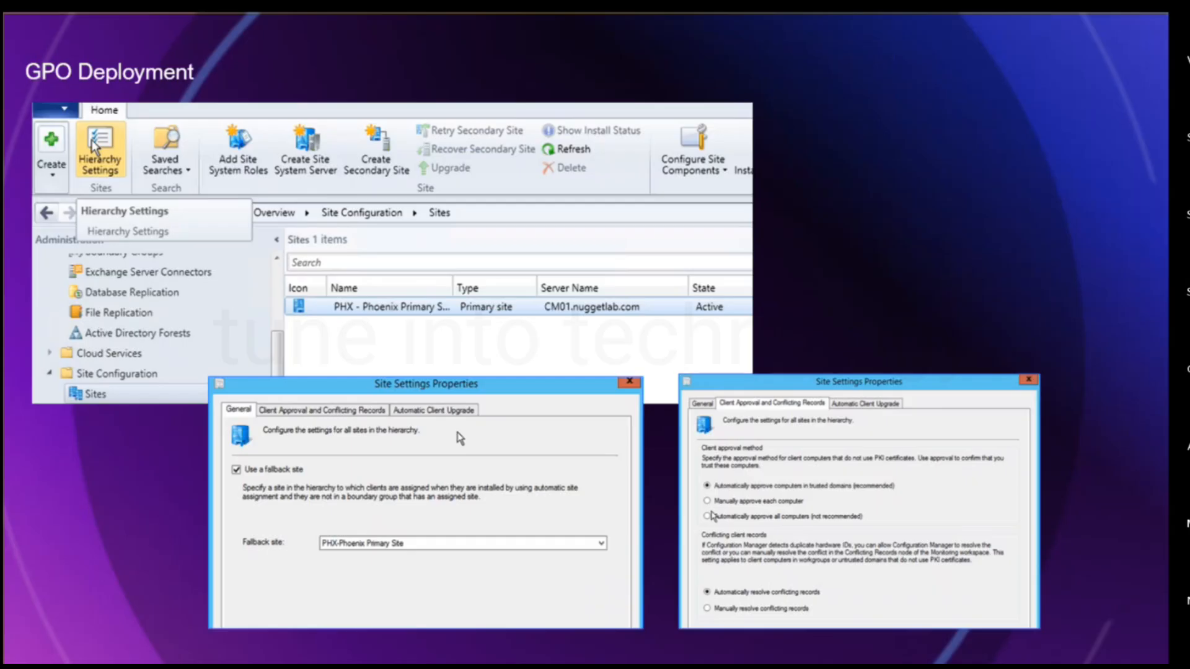
key("Right")
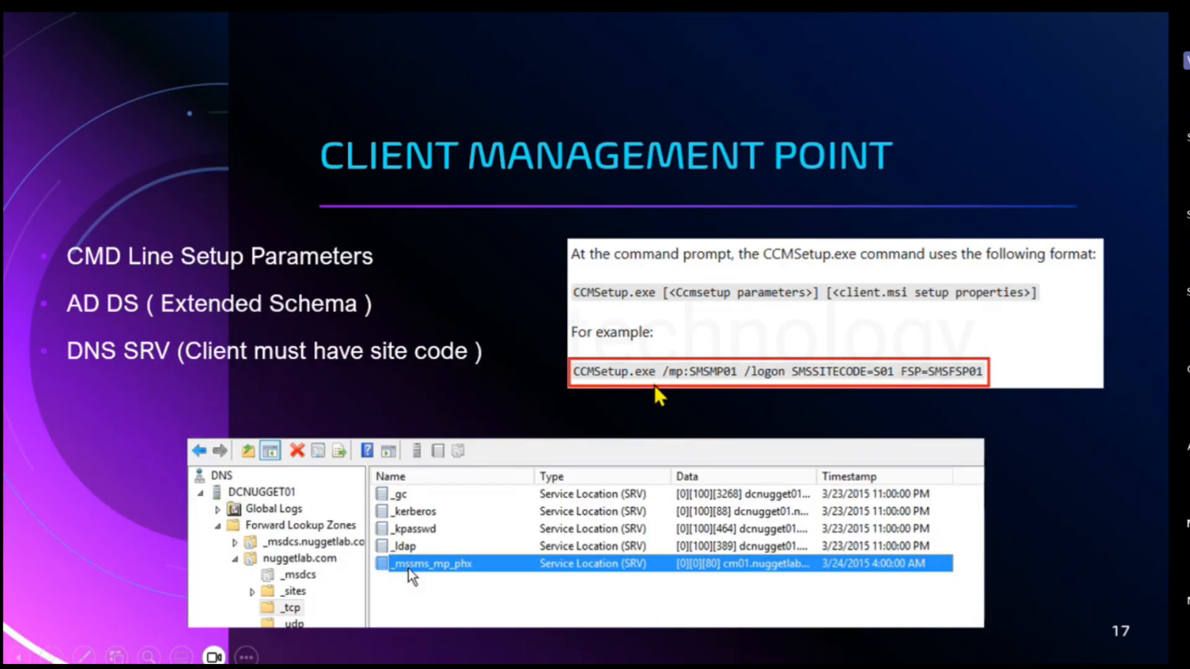
Examine the CCMSetup.exe command format and example on the Client Management Point slide up close, and return to the full slide.
left_click(813, 336)
key("Left")
key("Right")
key("Left")
scroll(812, 333, "up", 3)
left_click_drag(755, 337, 459, 353)
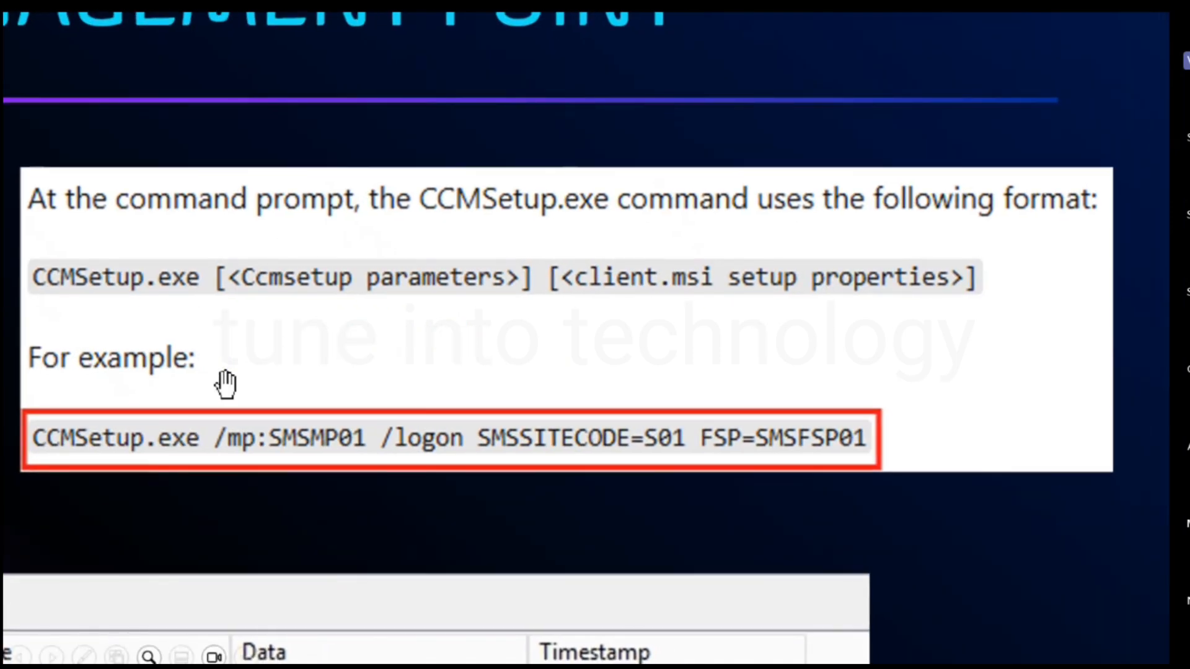
scroll(179, 464, "down", 3)
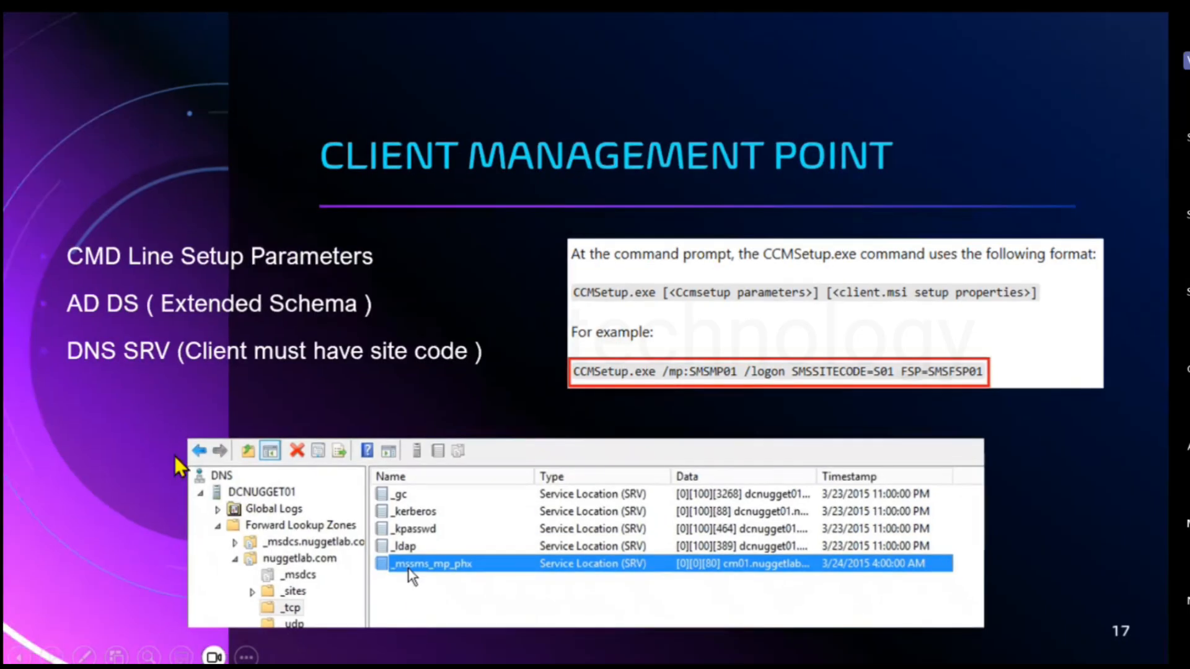
Switch to Chrome and show the Microsoft Learn article on client installation properties in a maximized window.
key("alt+Tab")
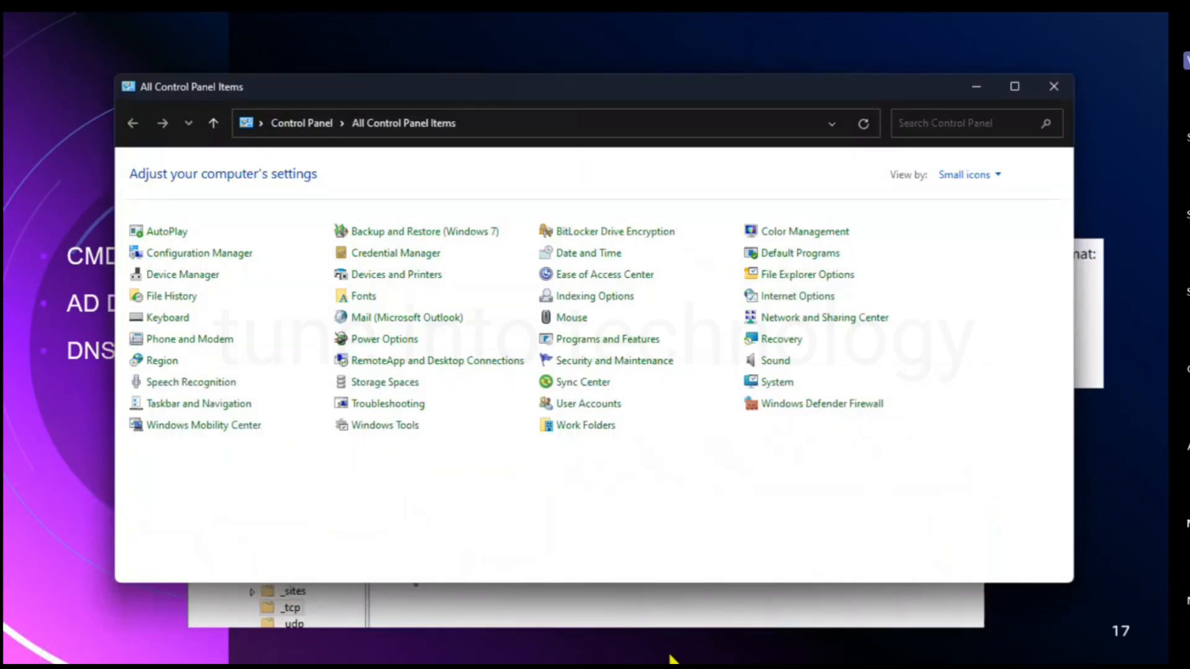
key("super")
mouse_move(564, 659)
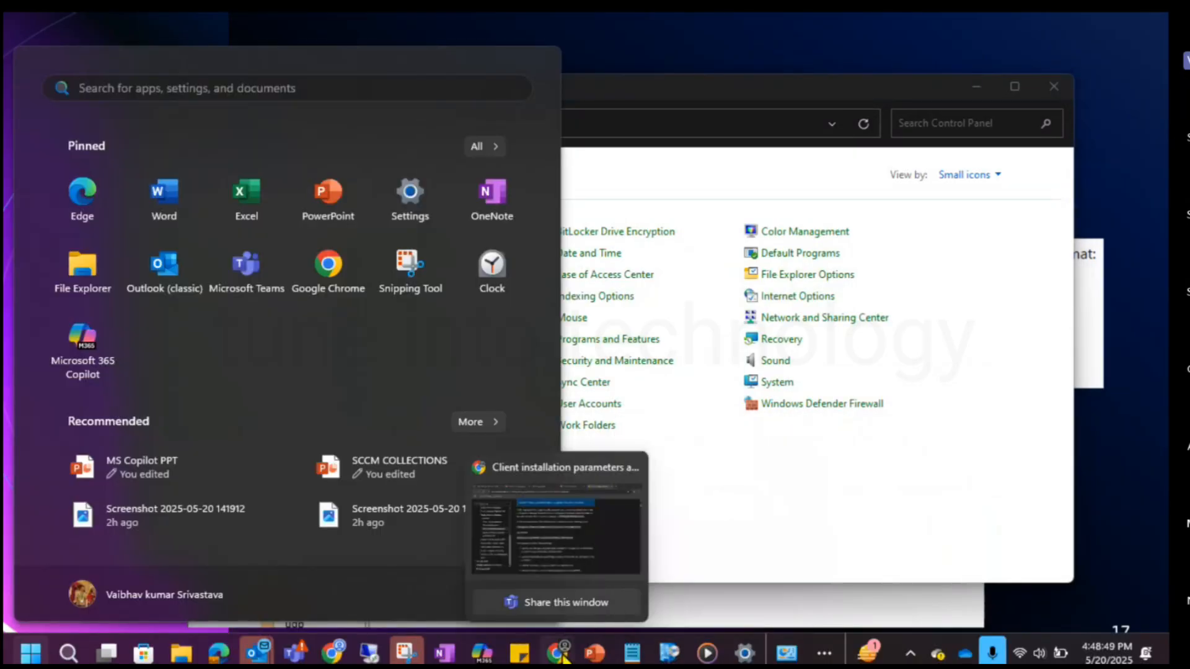
left_click(581, 555)
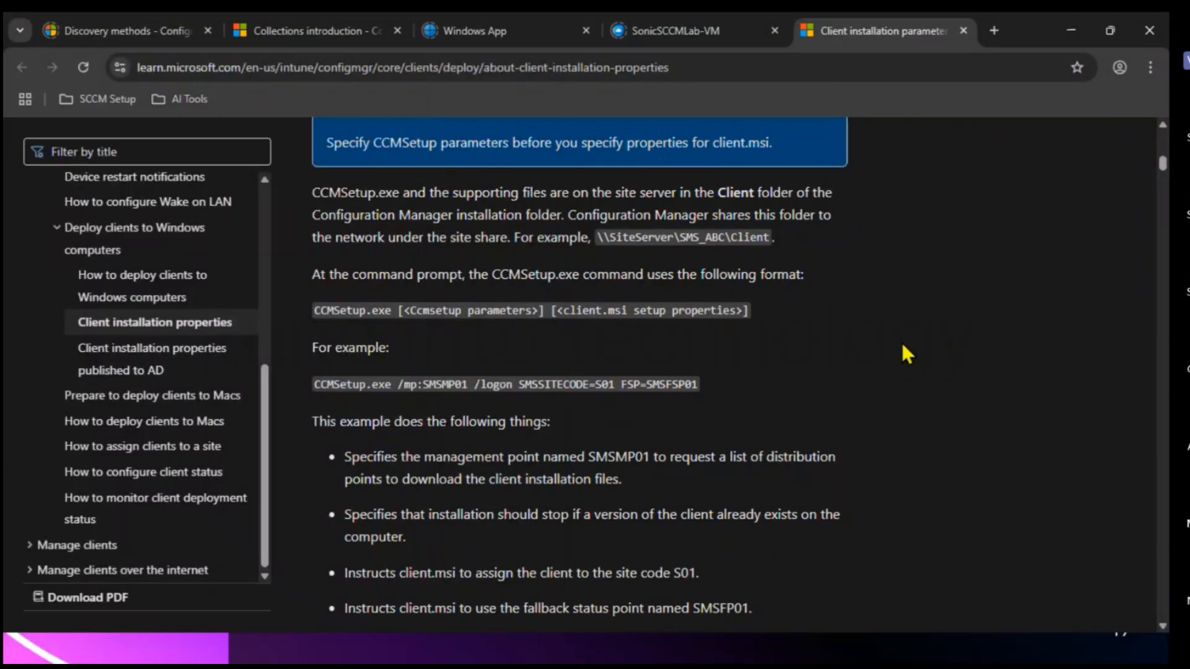
scroll(902, 343, "up", 1)
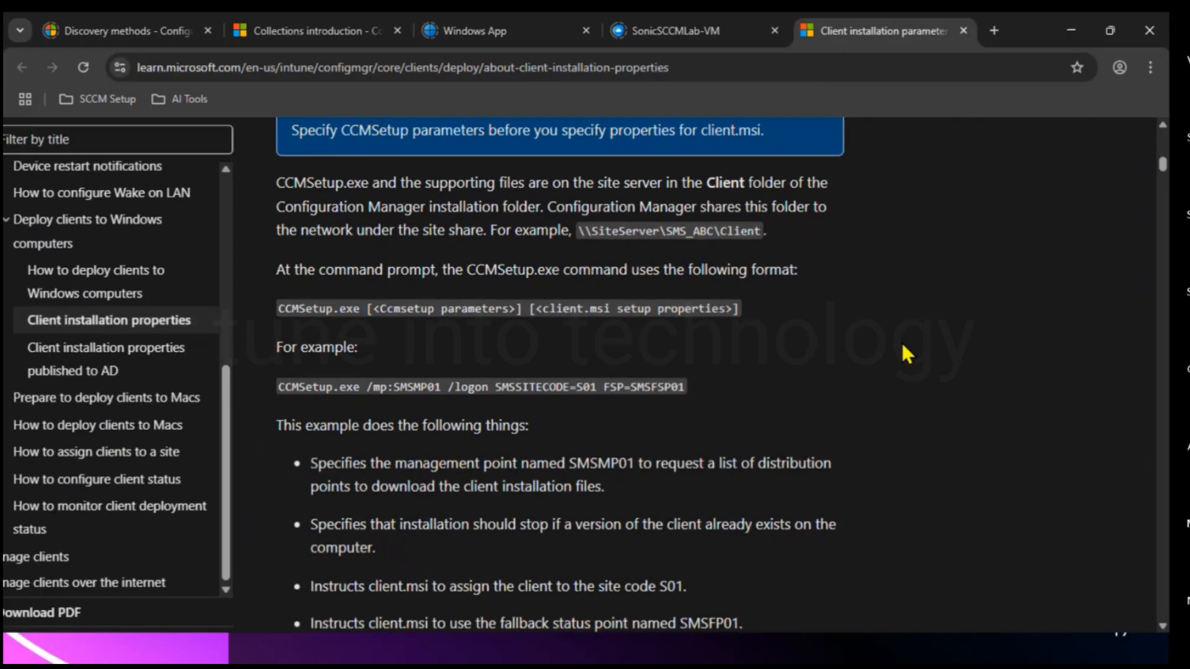
left_click(1110, 31)
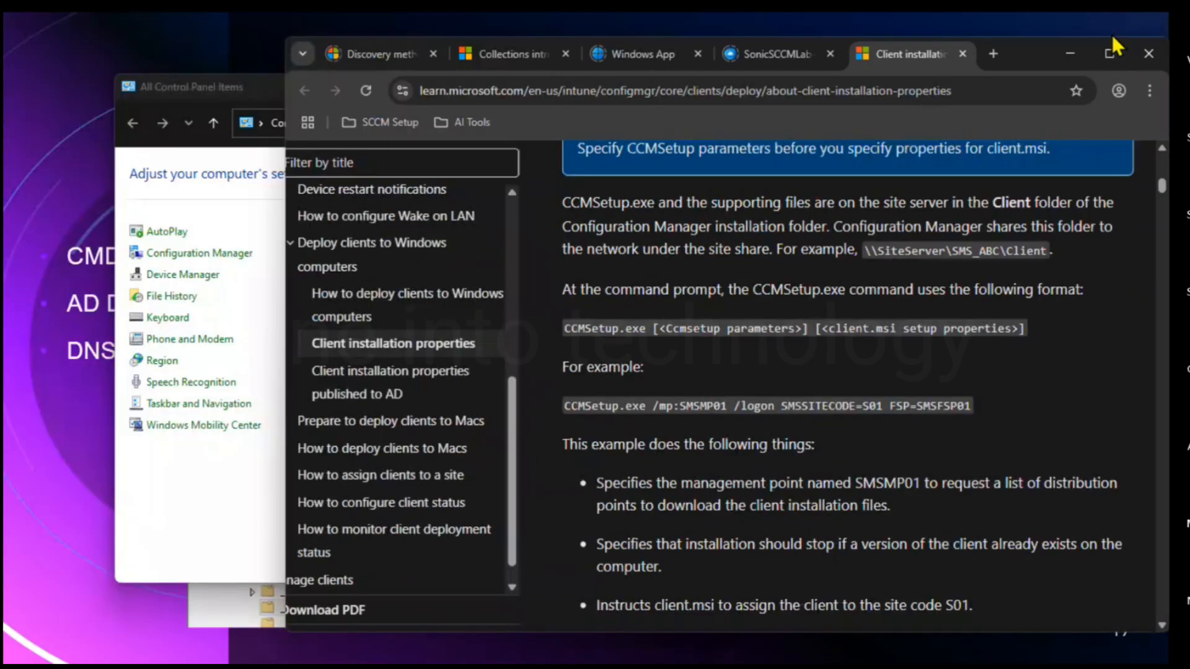
left_click(1111, 54)
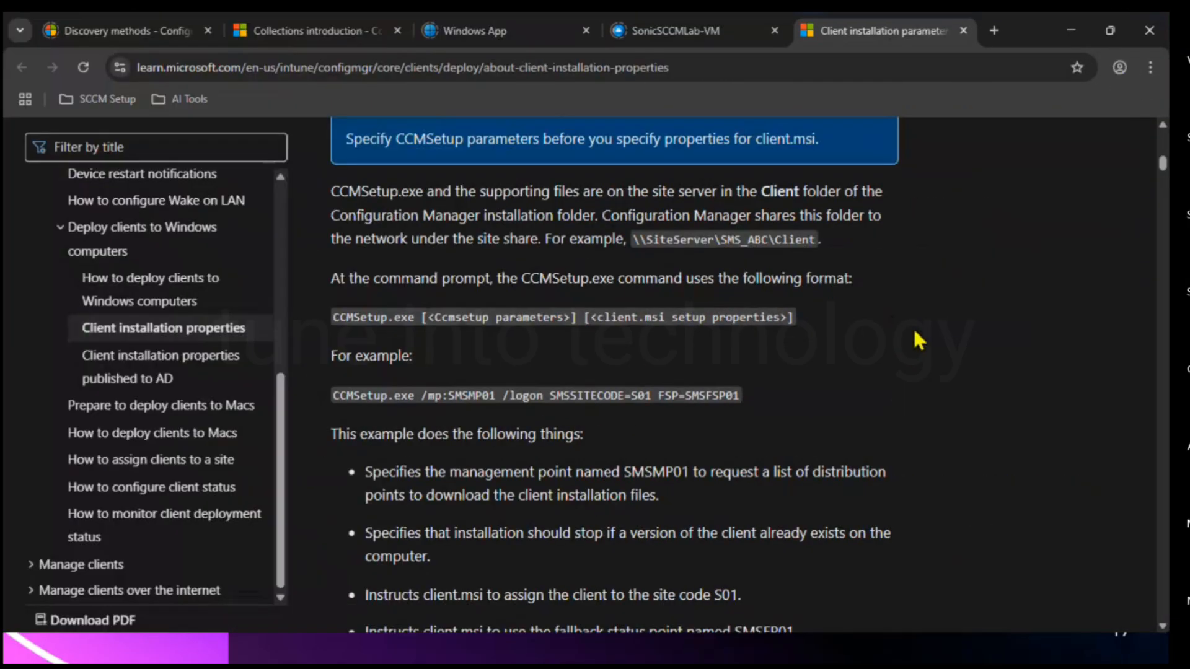
Read the article's introduction to CCMSetup.exe parameters, client.msi properties and the example command.
scroll(915, 334, "up", 3)
scroll(912, 327, "up", 2)
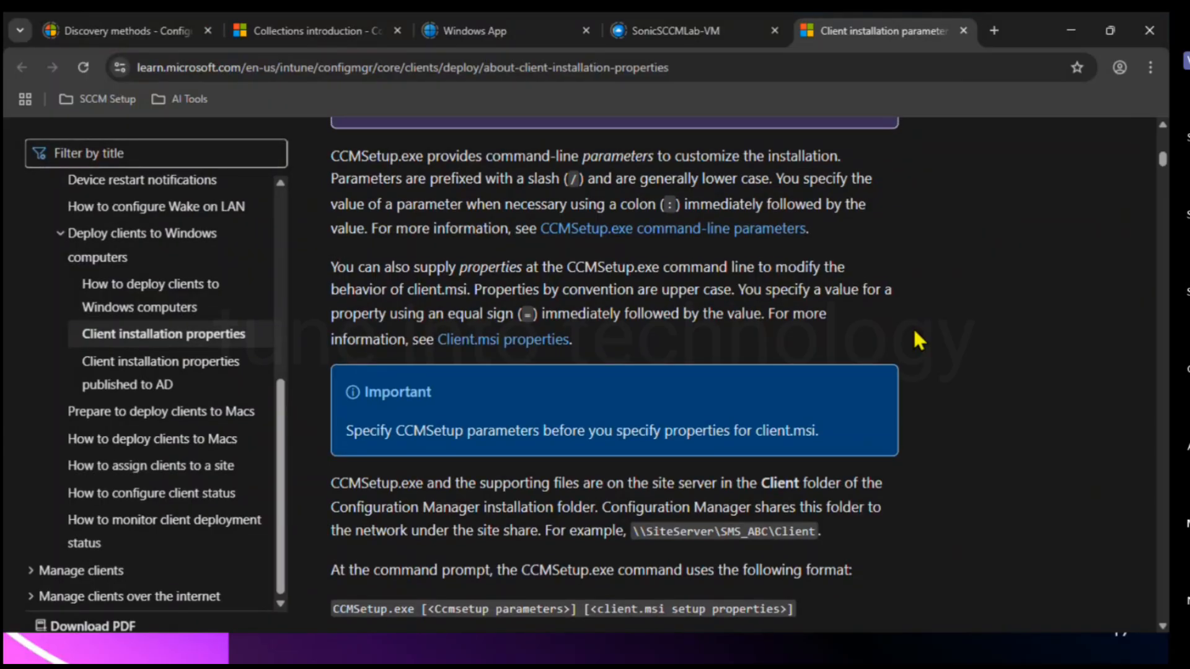
scroll(915, 334, "up", 3)
scroll(915, 335, "down", 9)
scroll(913, 327, "down", 1)
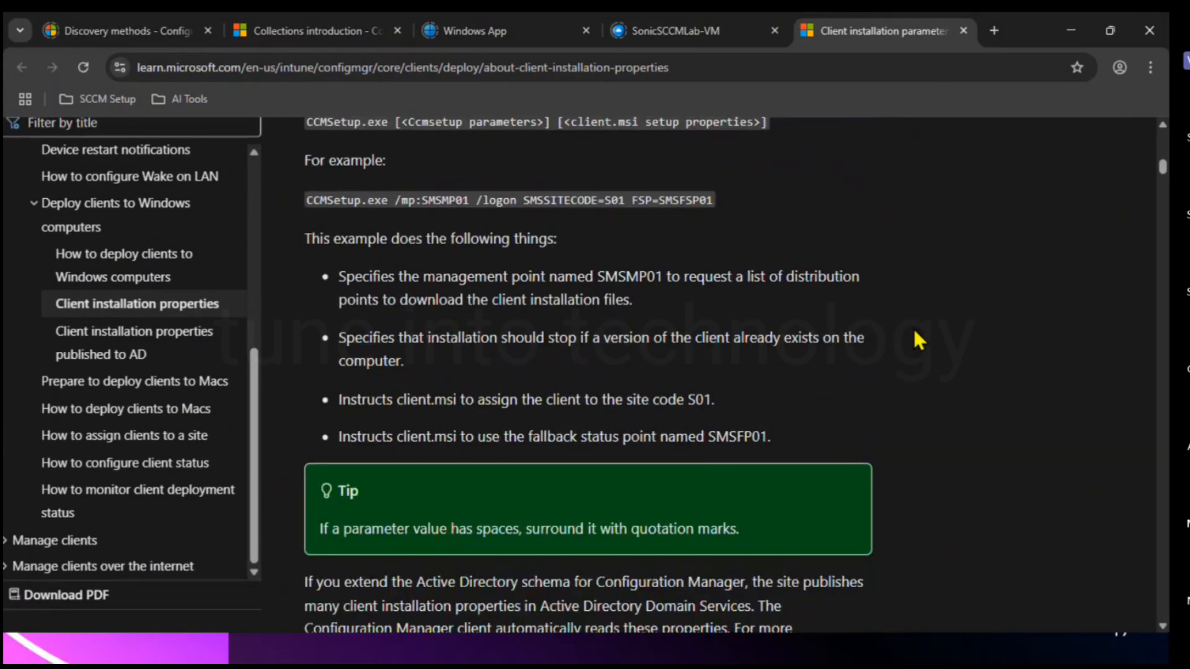
scroll(913, 327, "up", 1)
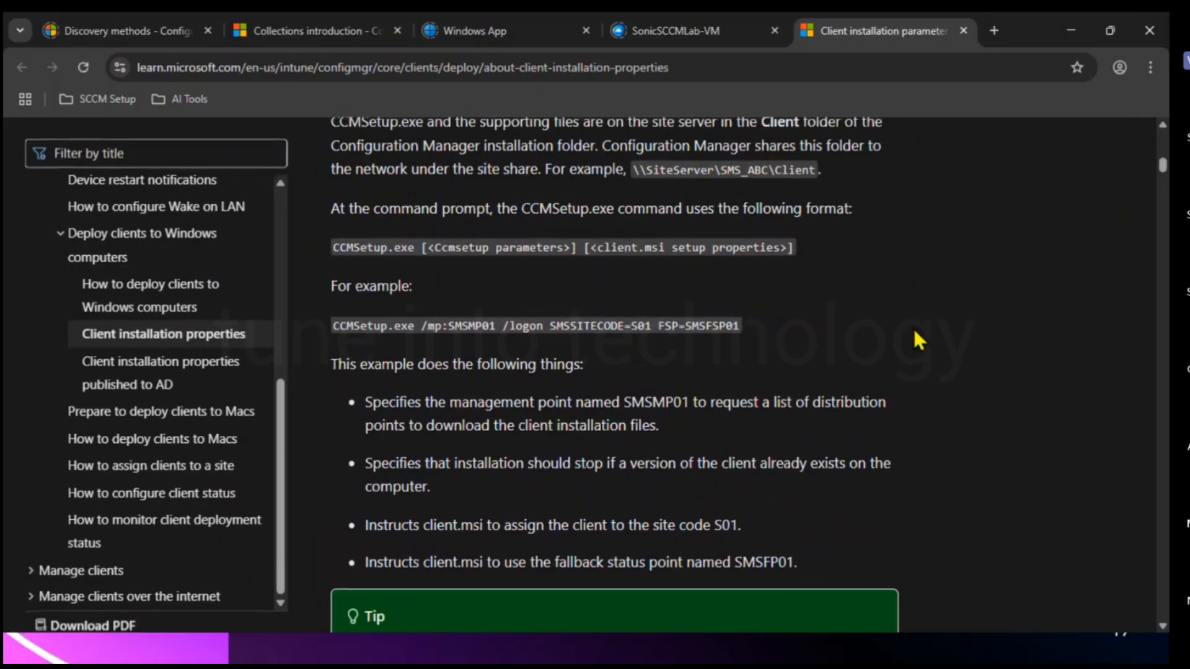
scroll(913, 327, "up", 2)
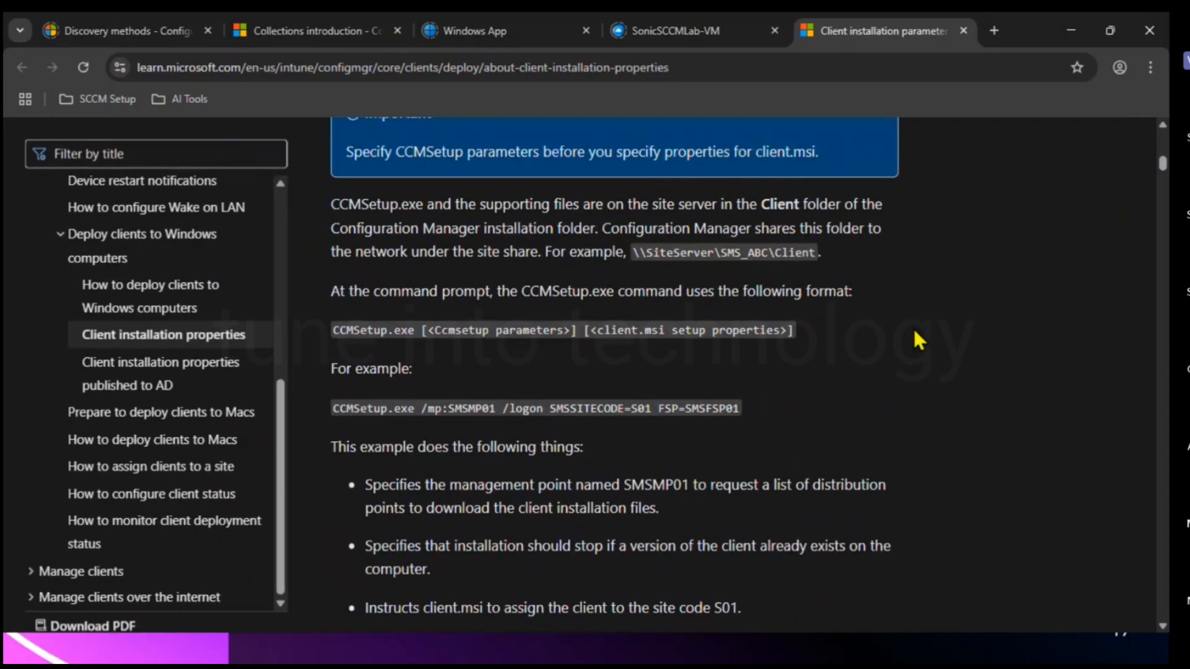
Examine the CCMSetup.exe command format, highlighting its Ccmsetup parameters and client.msi setup properties.
left_click_drag(424, 205, 404, 205)
left_click(404, 205)
scroll(415, 385, "up", 2)
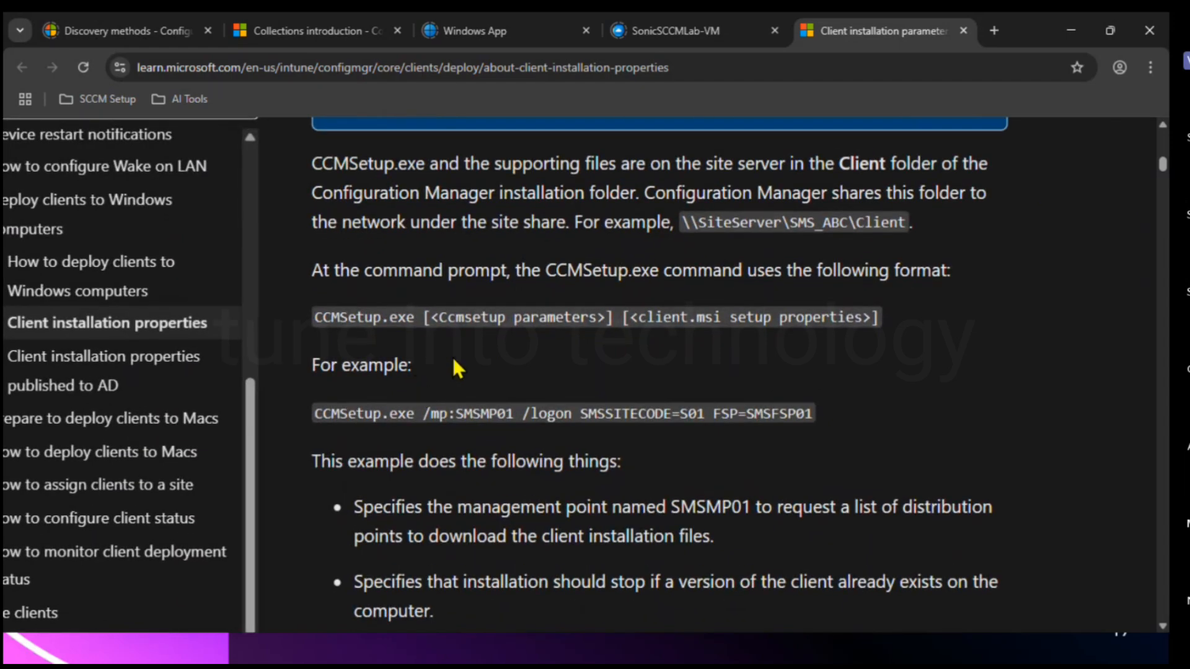
left_click_drag(454, 362, 404, 309)
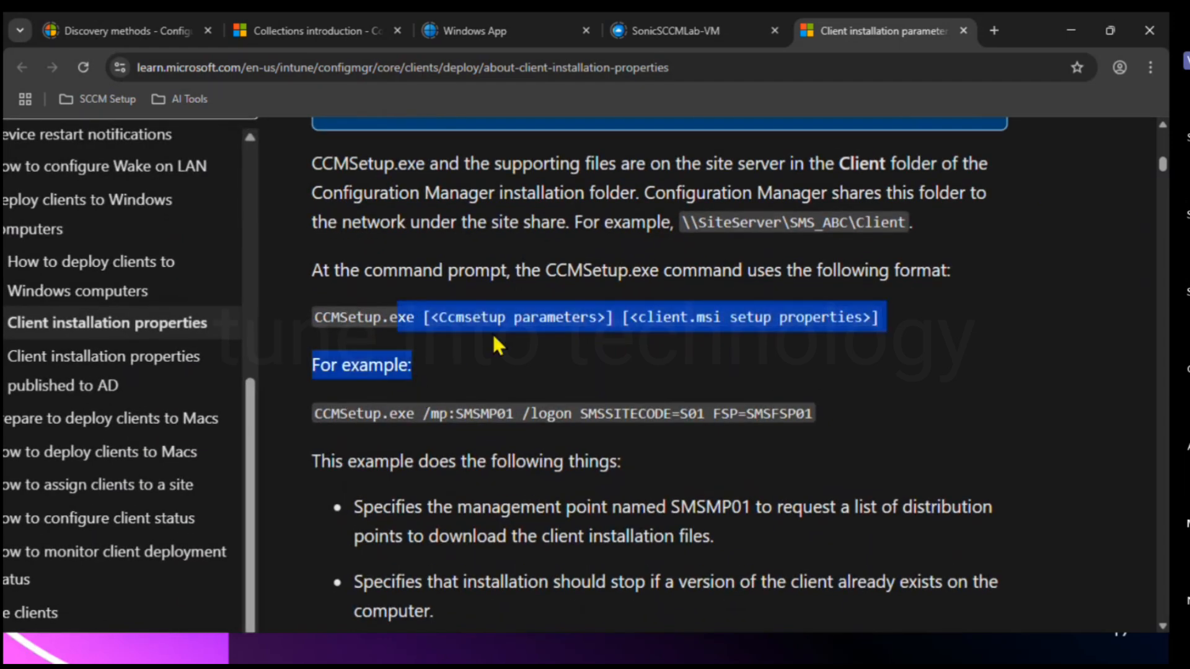
left_click(513, 356)
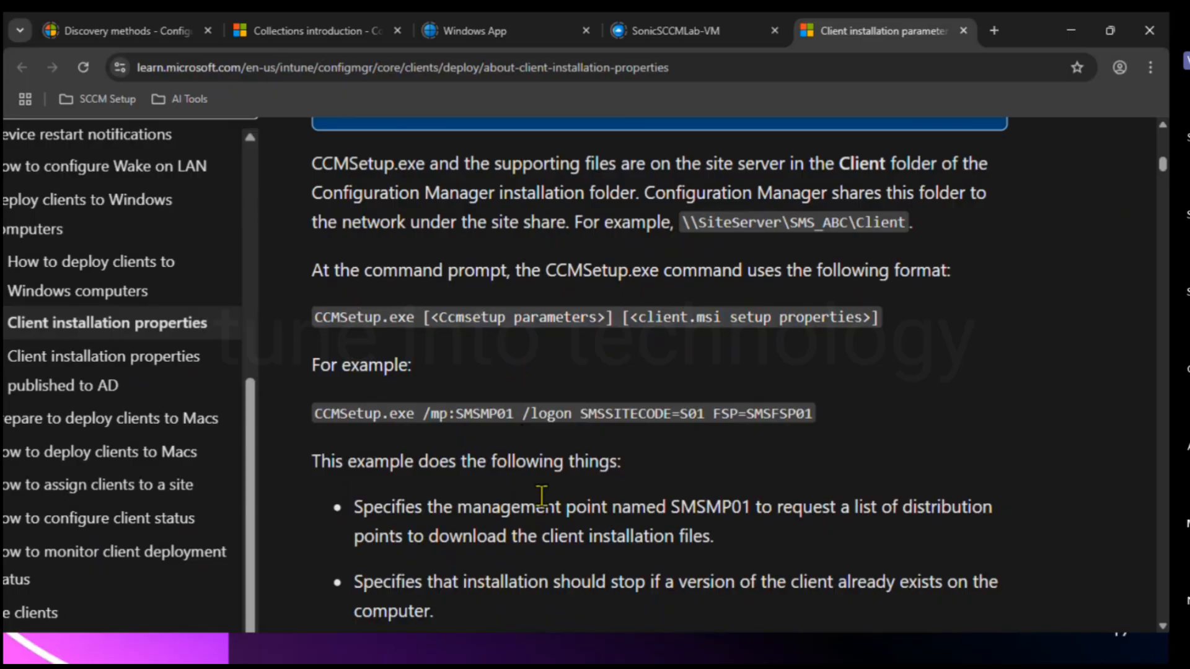
scroll(541, 496, "down", 3)
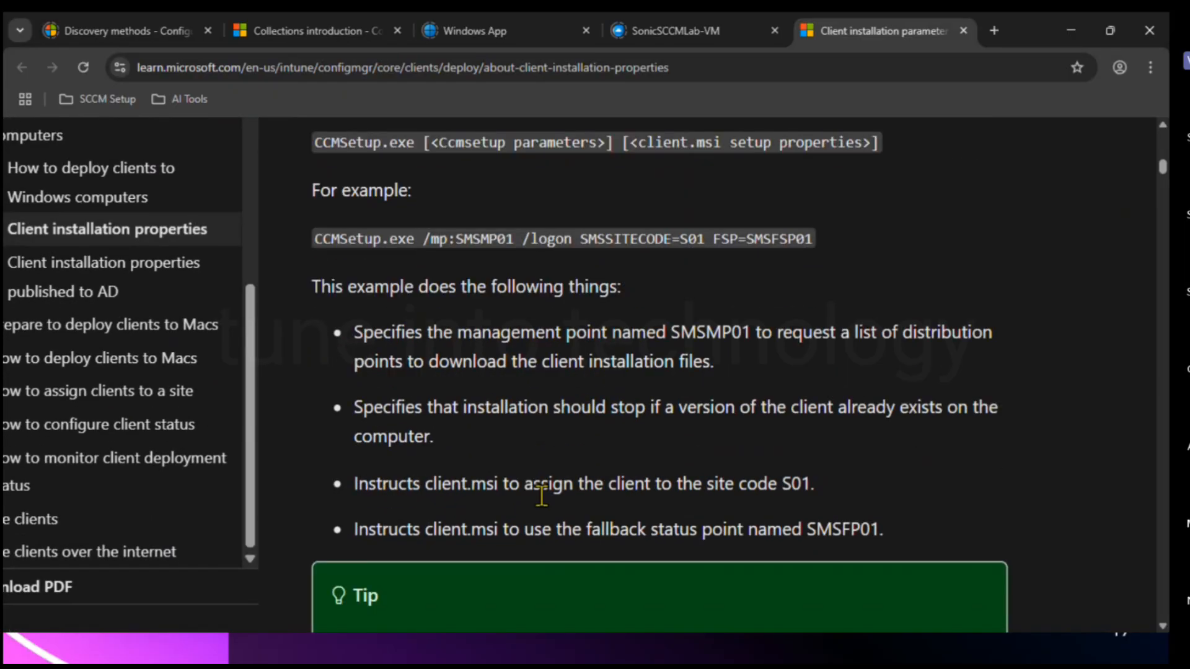
Examine the /mp parameter in the example command and highlight the management point name SMSMP01 in its explanation.
double_click(440, 238)
left_click(521, 362)
left_click_drag(453, 338, 752, 338)
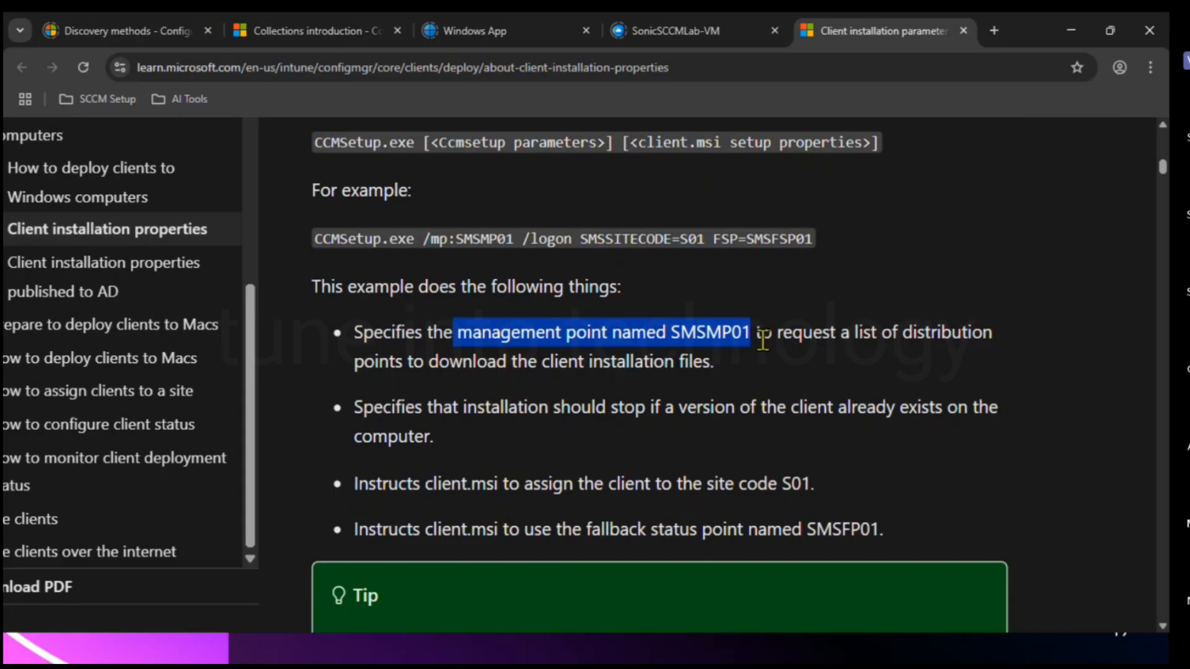
left_click(949, 341)
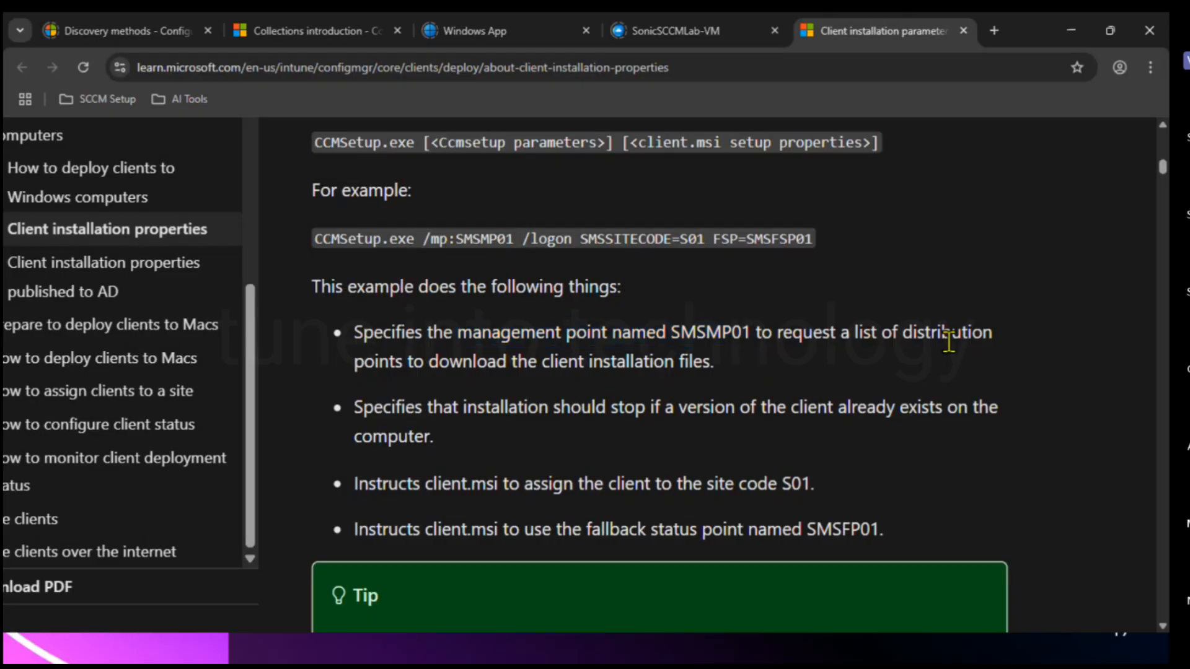
double_click(720, 339)
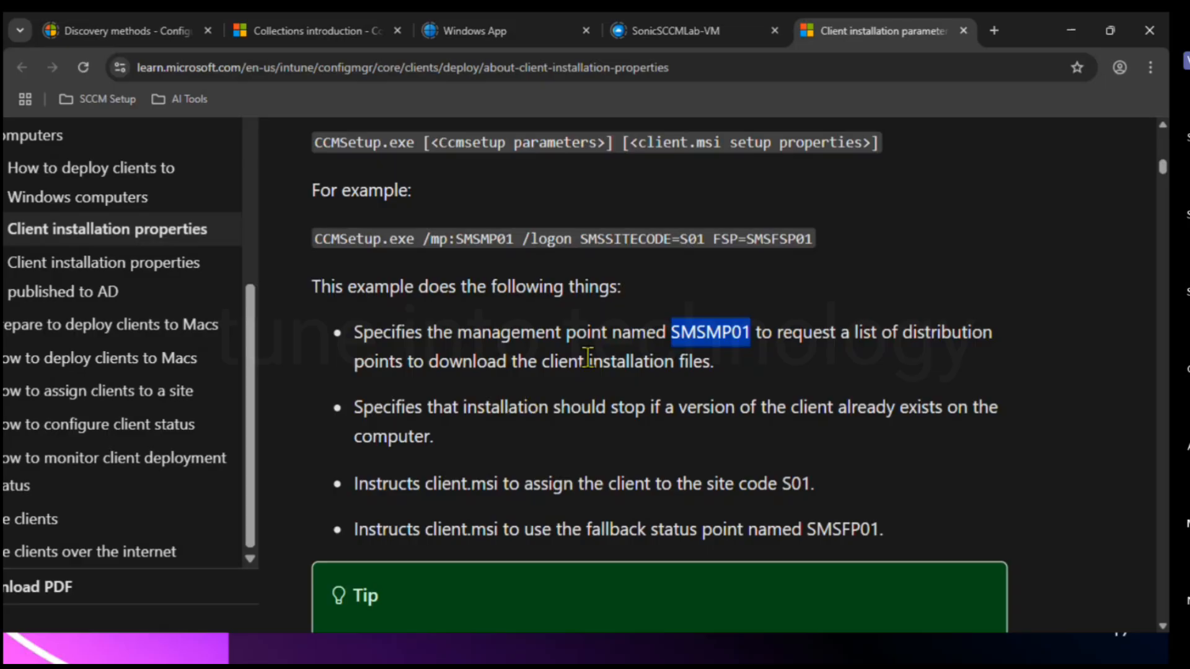
Examine the /logon parameter and highlight the key words in its explanation about stopping when a client version already exists.
left_click(556, 239)
double_click(555, 239)
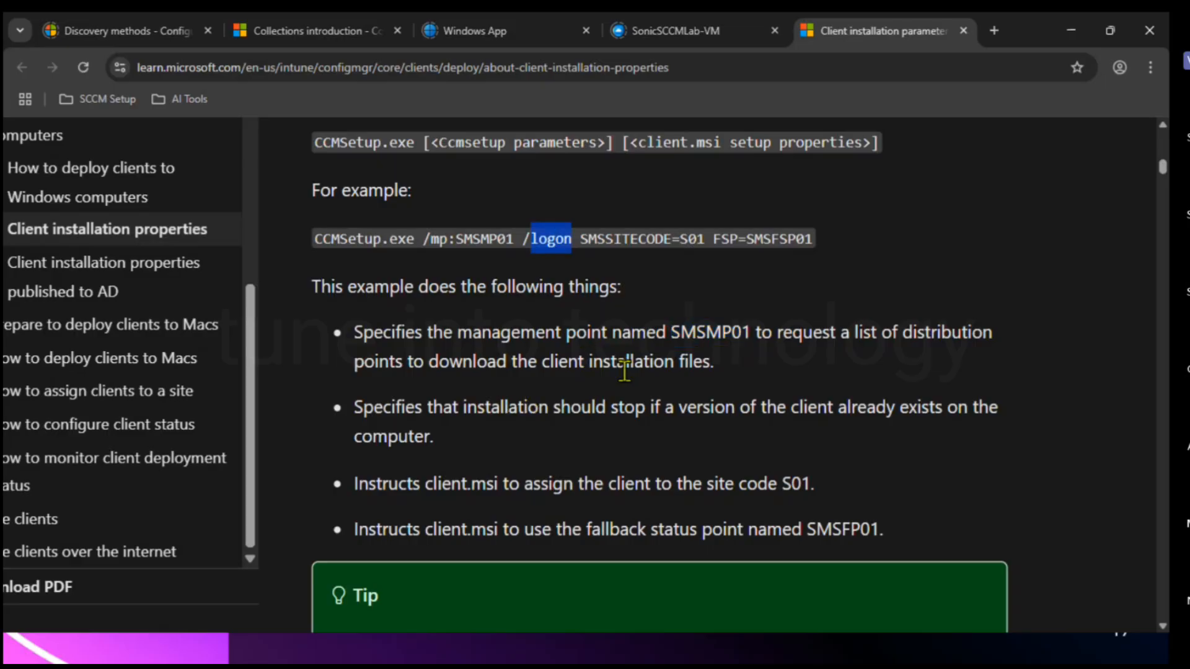
left_click(629, 400)
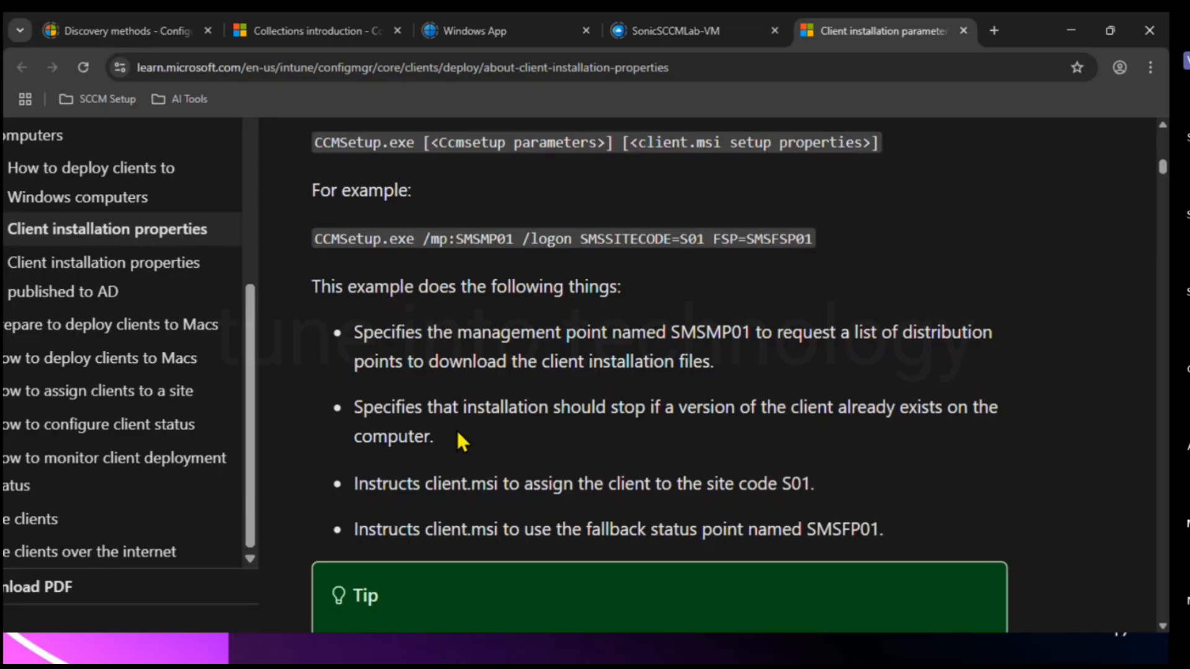
double_click(504, 403)
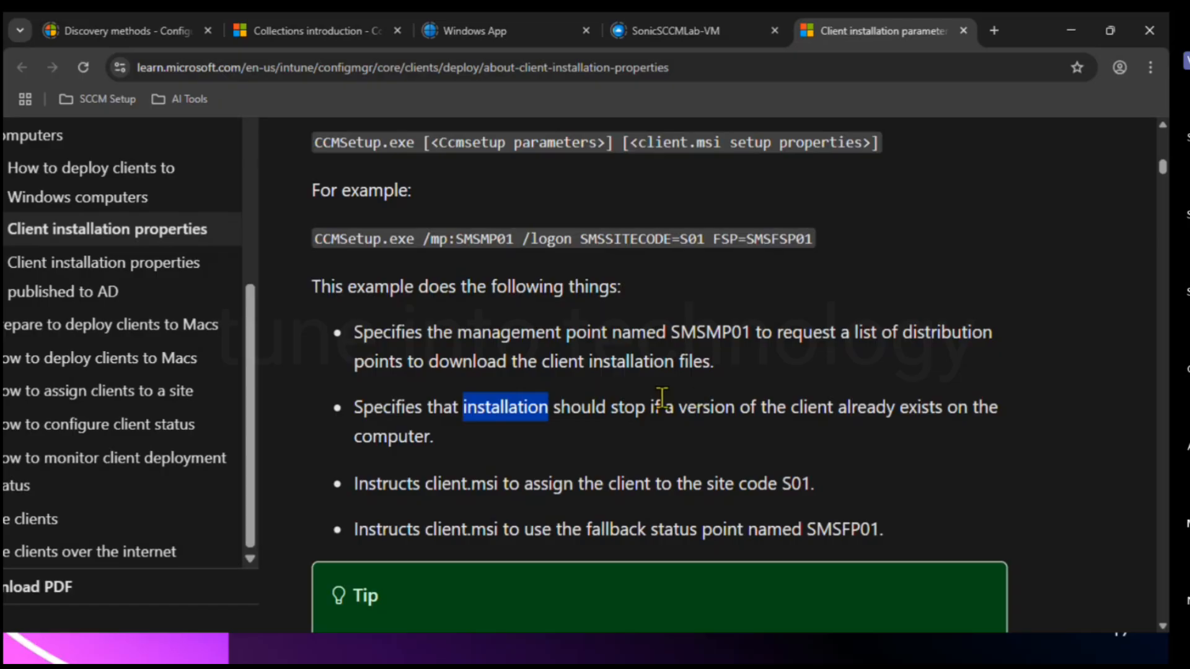
double_click(708, 409)
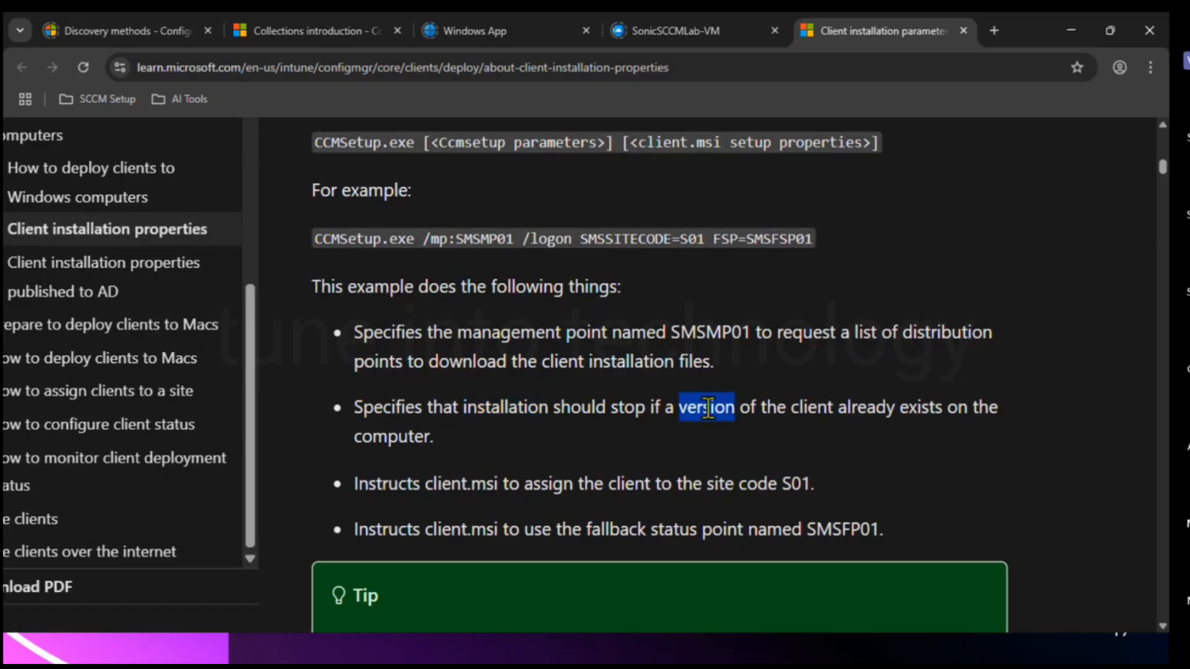
left_click_drag(834, 408, 945, 417)
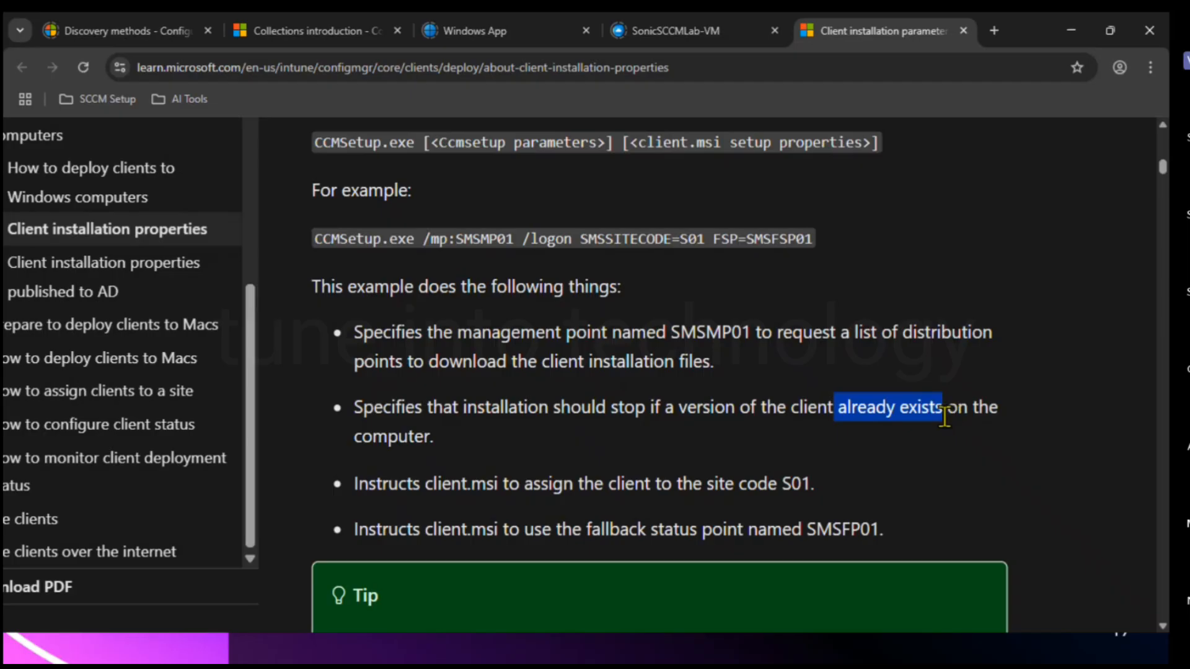
double_click(628, 404)
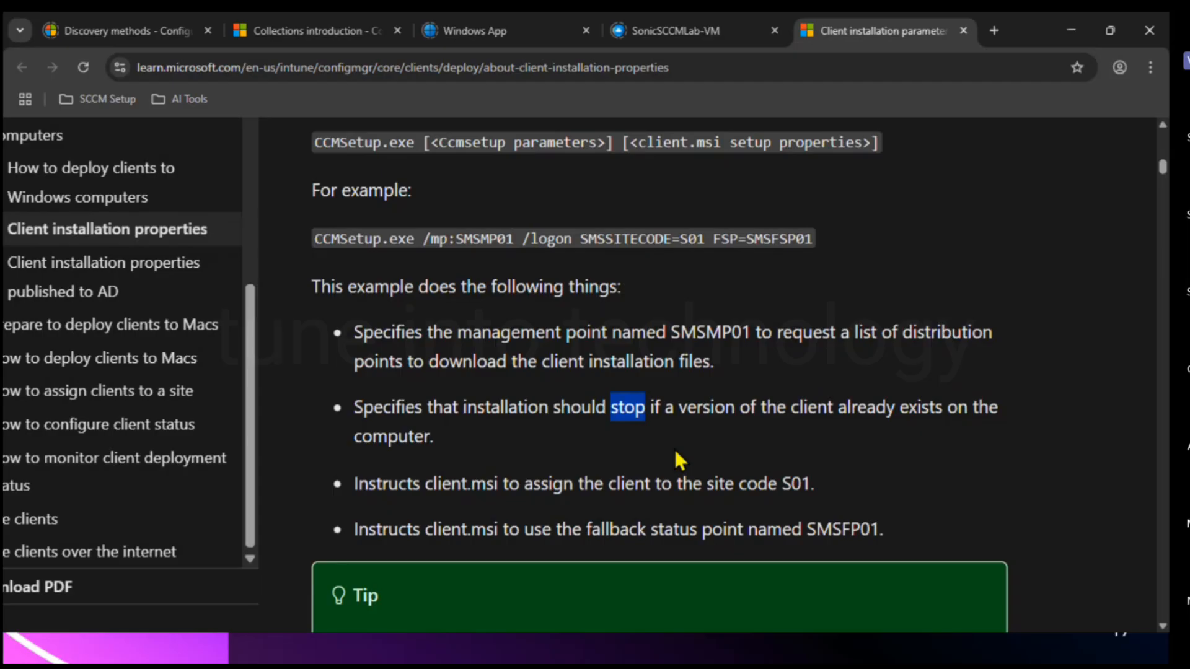
left_click(668, 448)
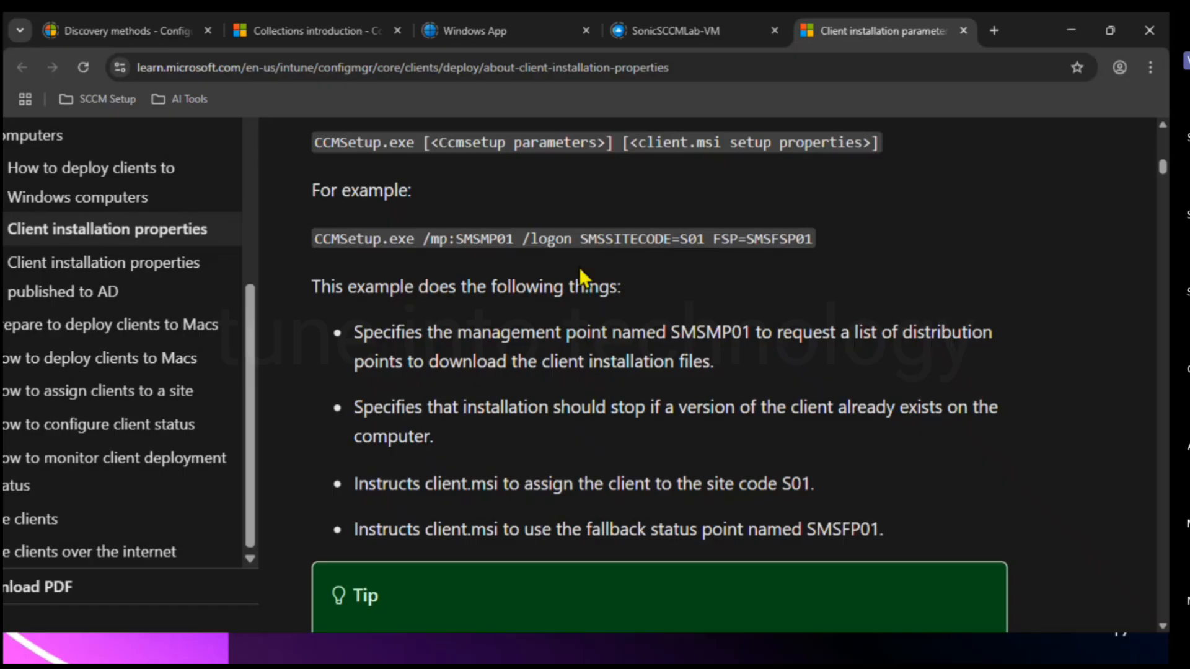
Examine the SMSSITECODE=S01 property in the example and highlight the line about assigning the client to that site code.
double_click(553, 235)
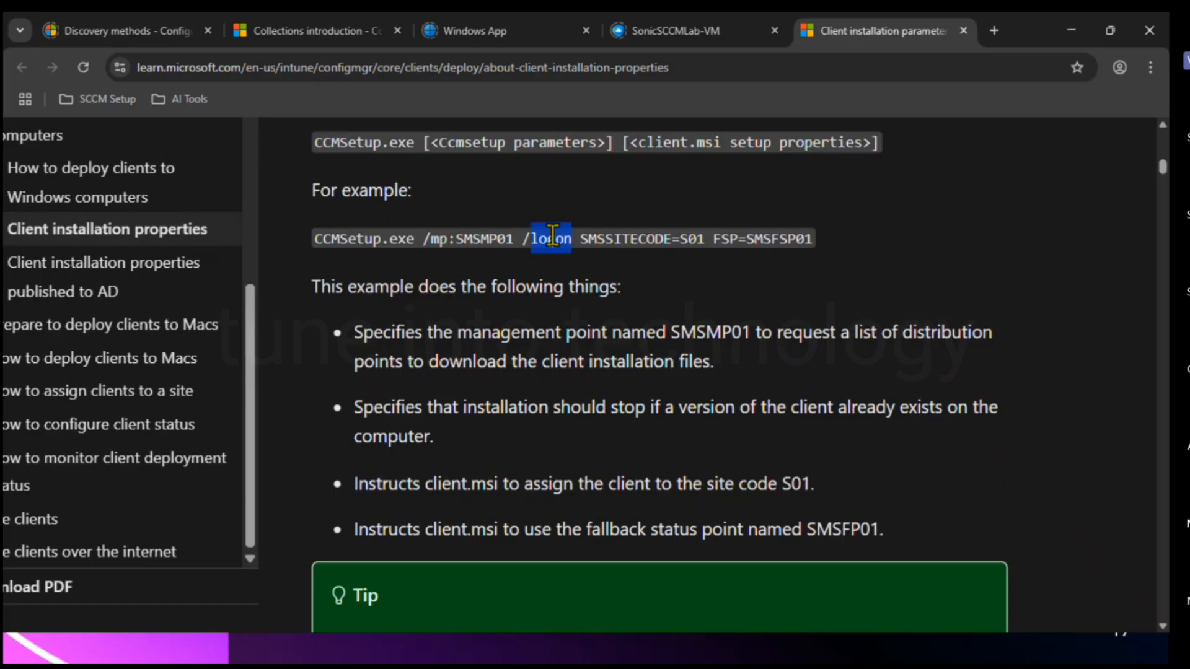
double_click(635, 247)
double_click(692, 239)
left_click(455, 481)
left_click_drag(814, 486, 355, 482)
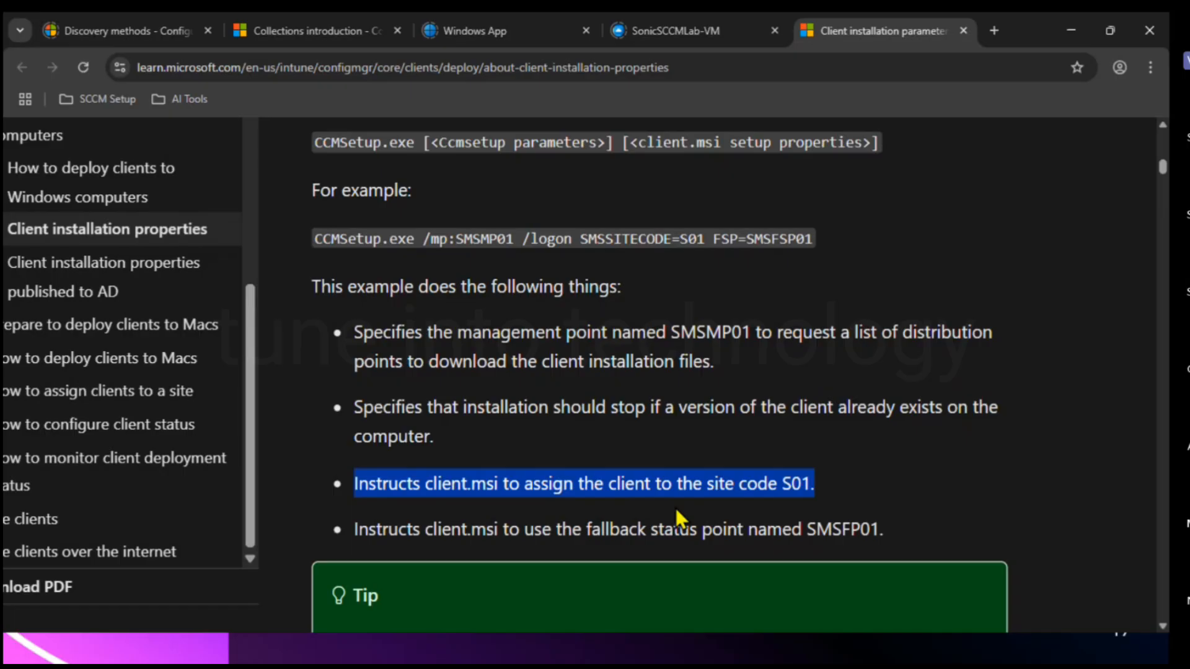
Highlight the explanation of the fallback status point SMSFP01 and move on to the CCMSetup.exe command-line parameters section.
triple_click(683, 530)
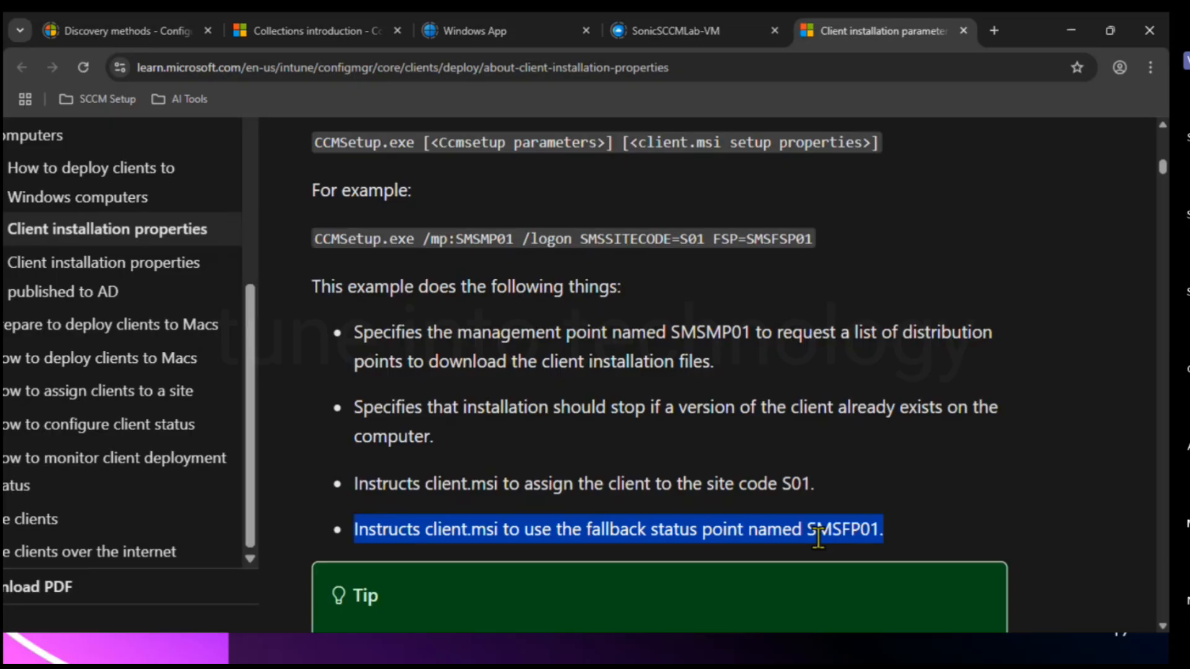
double_click(841, 532)
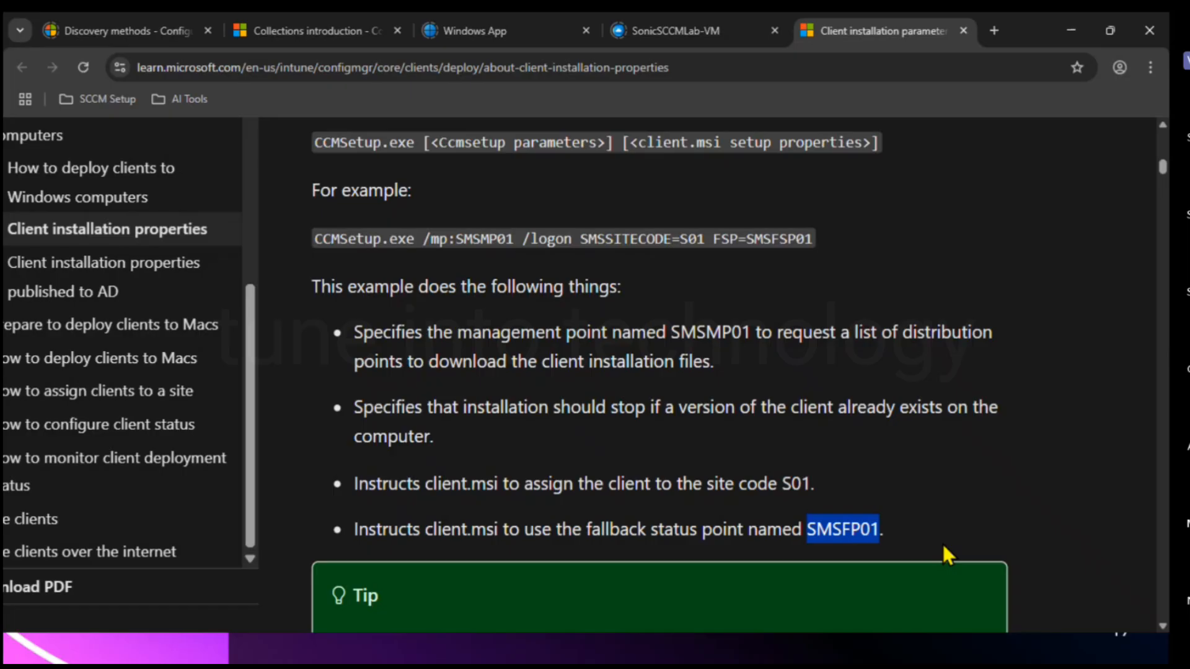
left_click(864, 499)
scroll(864, 499, "down", 8)
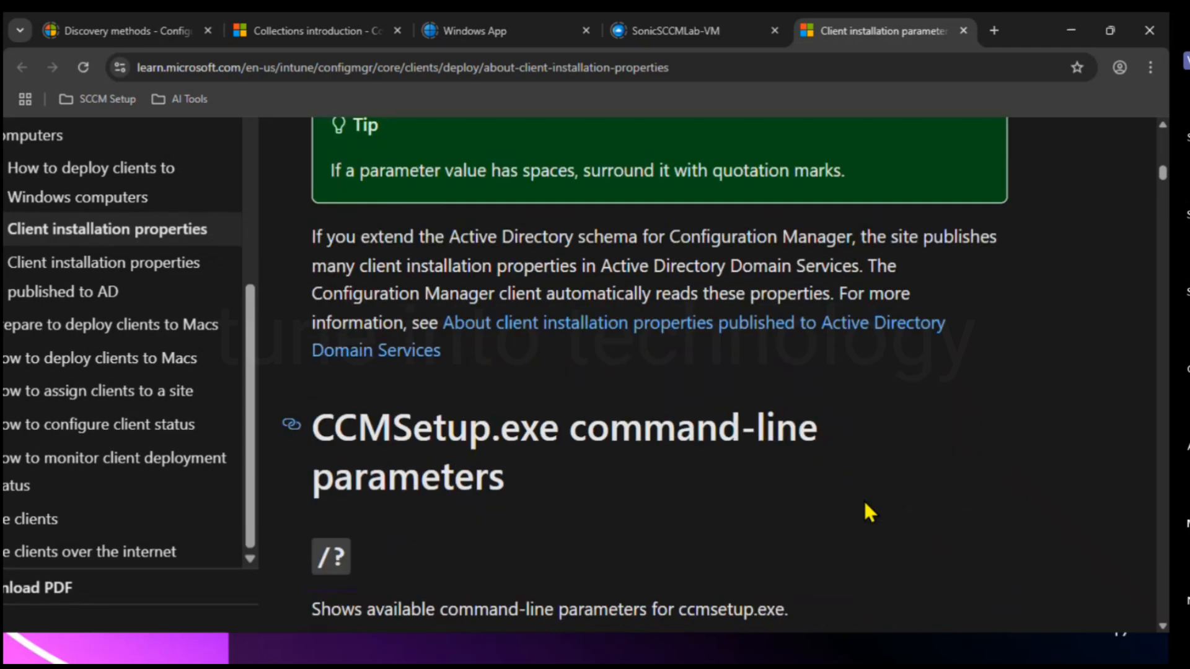
scroll(864, 503, "down", 5)
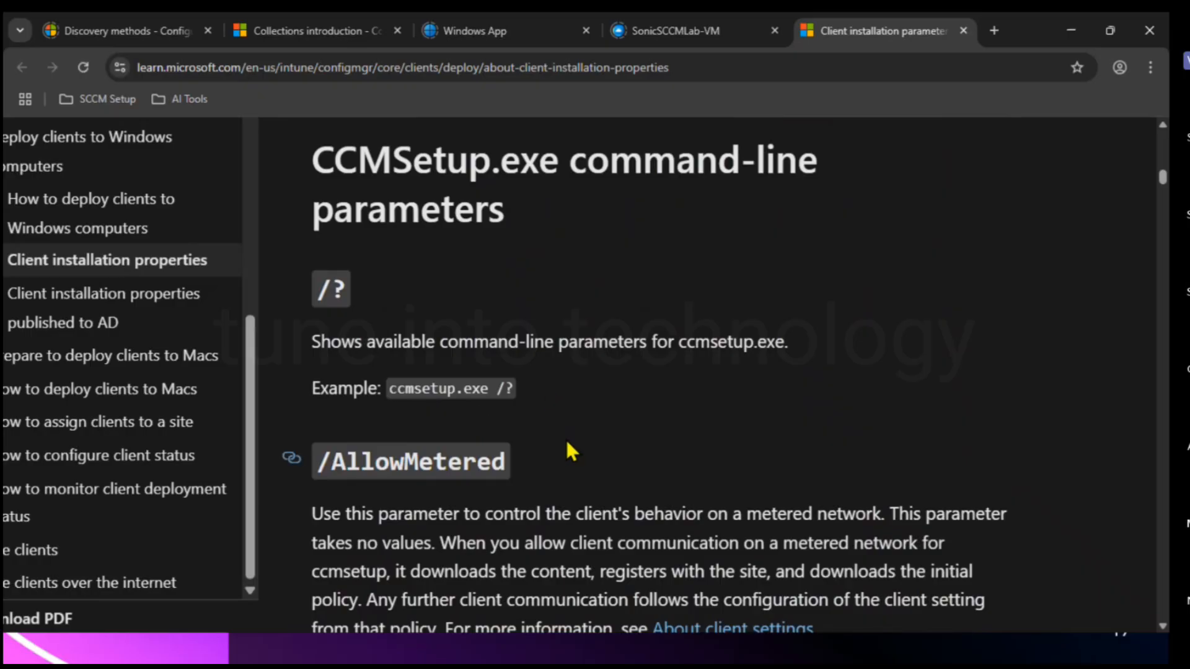
Examine the explanations and supported values of the /AllowMetered, /AlwaysExcludeUpgrade and /BITSPriority parameters.
scroll(565, 437, "down", 2)
scroll(566, 440, "down", 3)
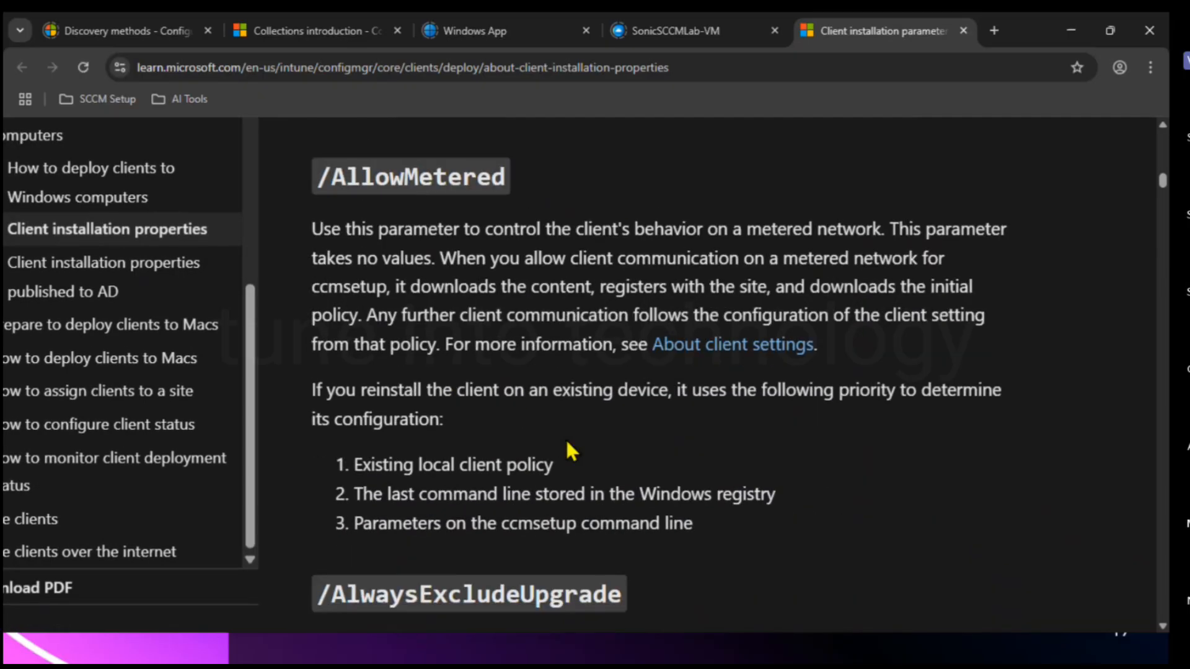
scroll(565, 438, "down", 2)
scroll(565, 438, "up", 3)
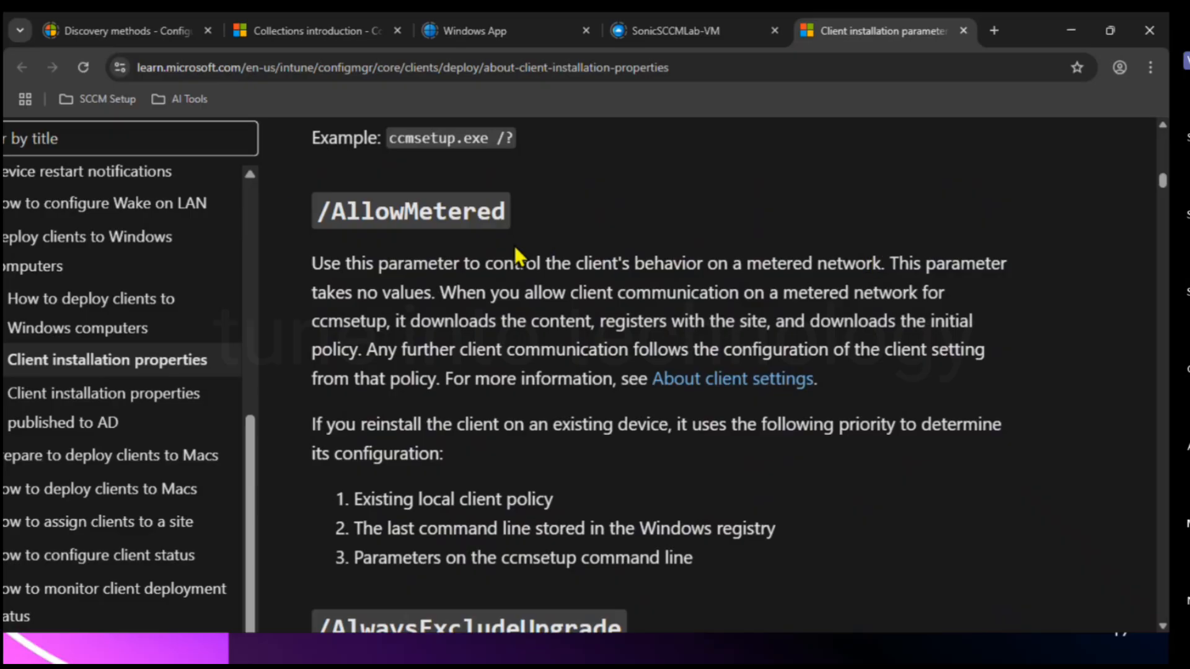
scroll(636, 379, "down", 10)
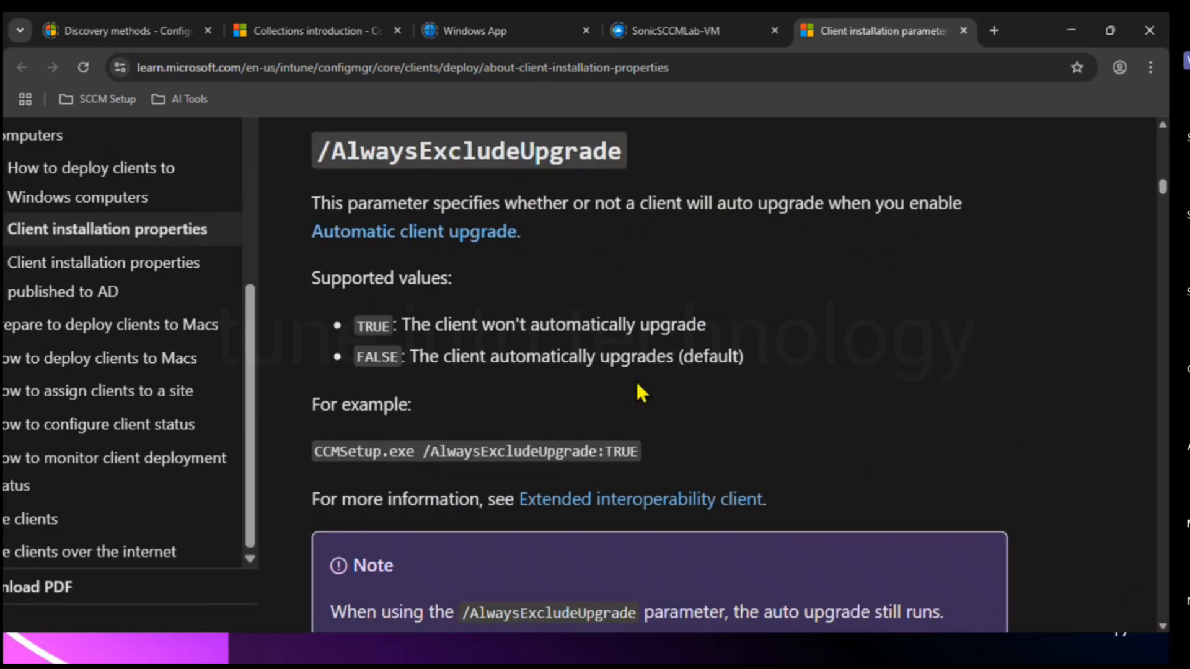
scroll(636, 379, "down", 5)
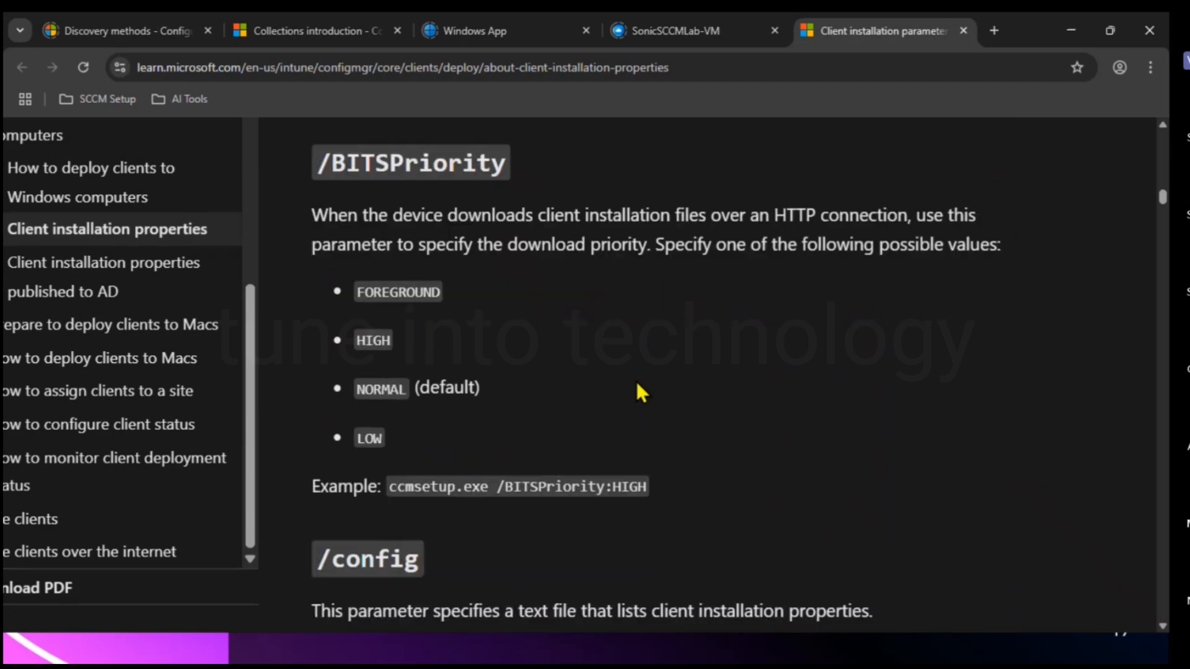
scroll(637, 393, "up", 1)
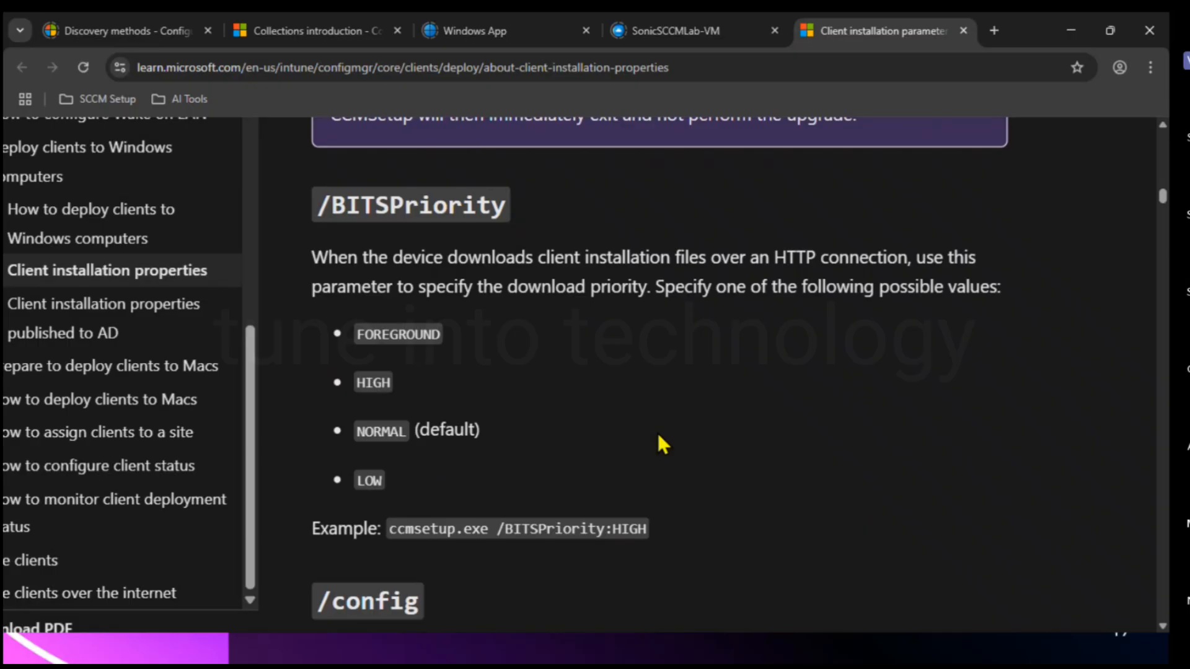
Review the parameter reference from /config through /logon to /mp, including the /mp examples with computer name, FQDN and cloud management gateway URL.
scroll(658, 436, "down", 8)
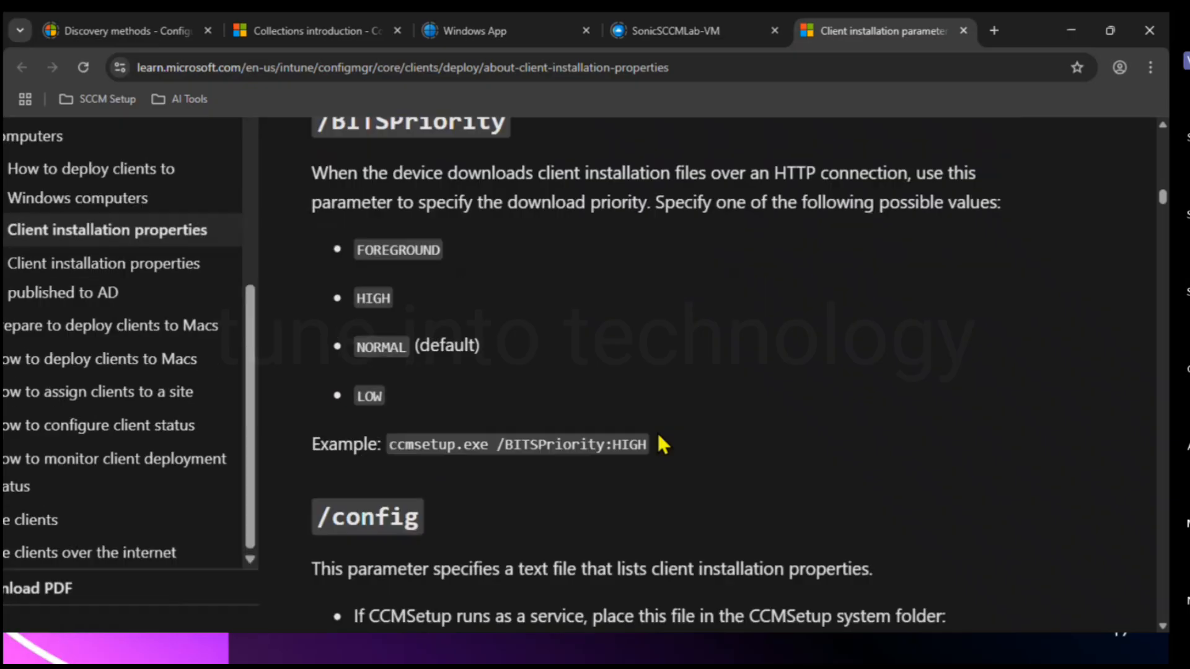
scroll(662, 441, "down", 15)
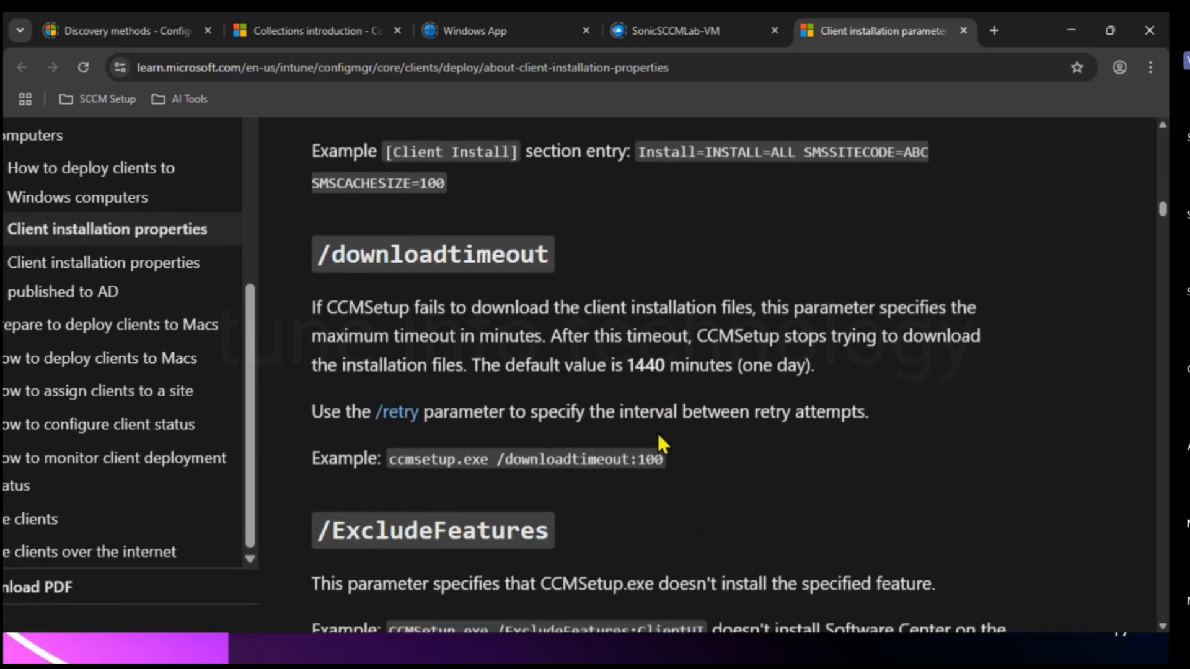
scroll(658, 434, "down", 6)
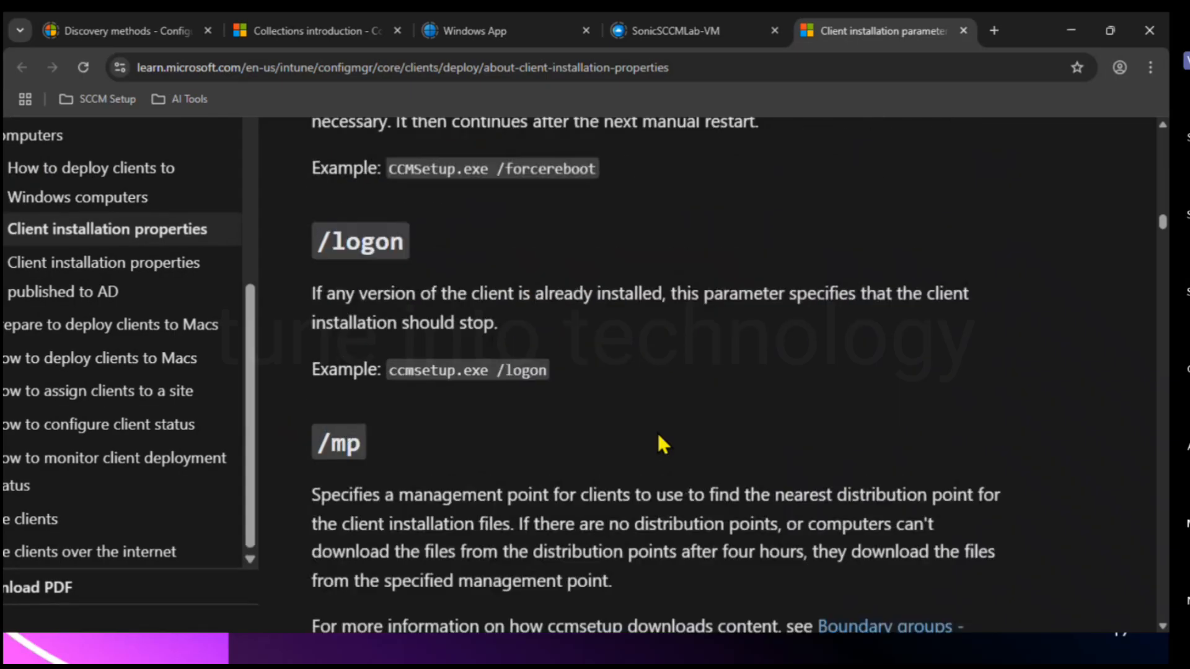
scroll(657, 432, "up", 3)
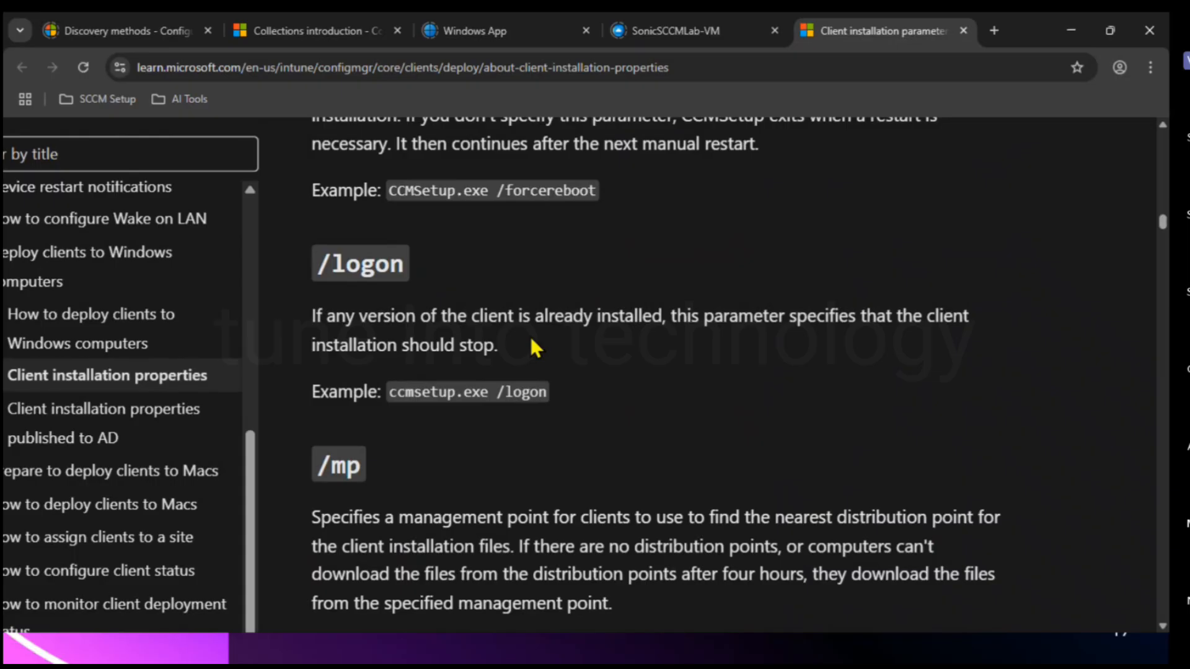
scroll(530, 340, "down", 10)
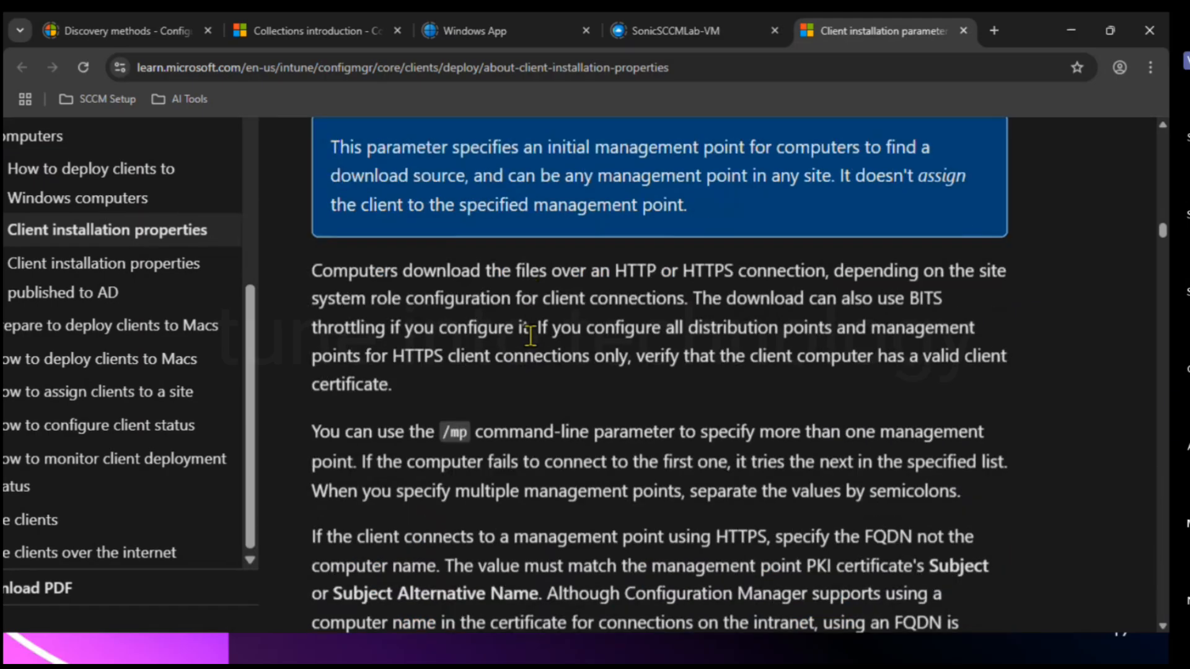
scroll(530, 337, "down", 9)
scroll(533, 342, "up", 4)
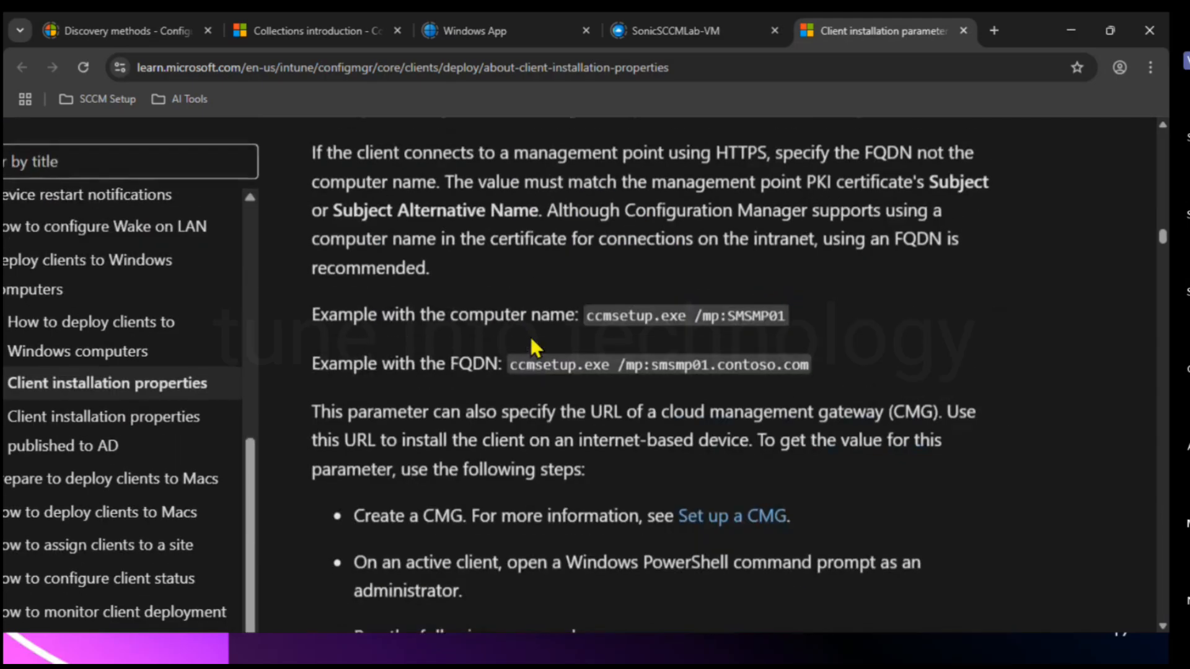
scroll(530, 337, "down", 6)
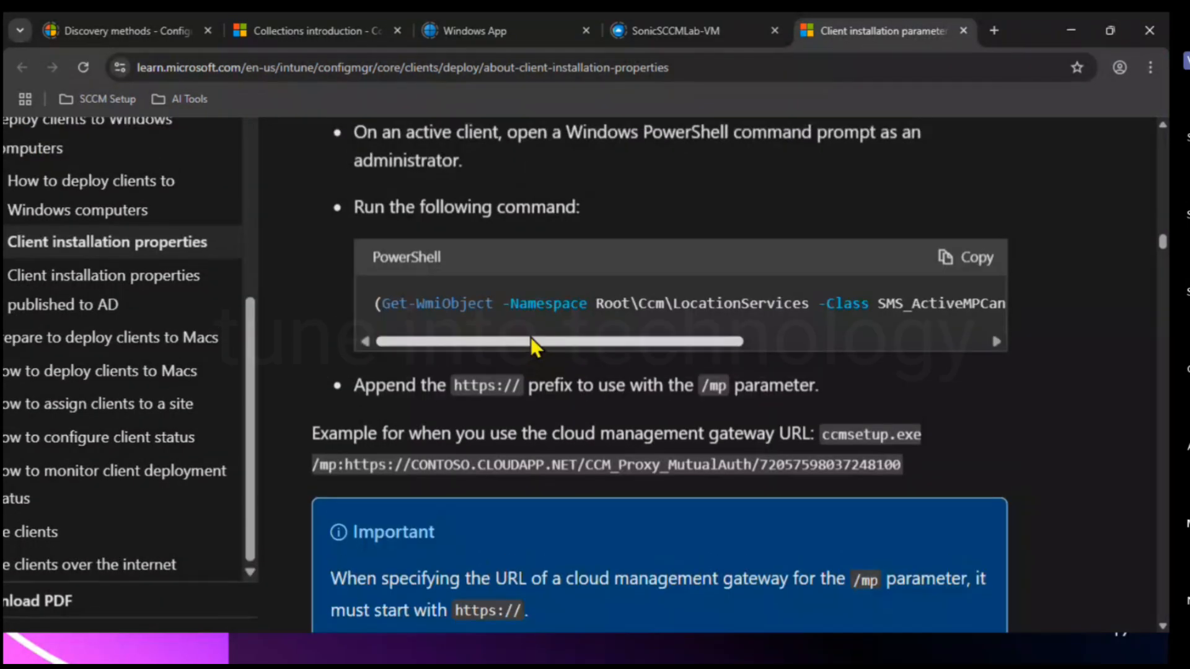
Skim the remaining CCMSetup.exe parameters from /noservice and /regtoken through /skipprereq and /source to /uninstall.
scroll(531, 338, "down", 15)
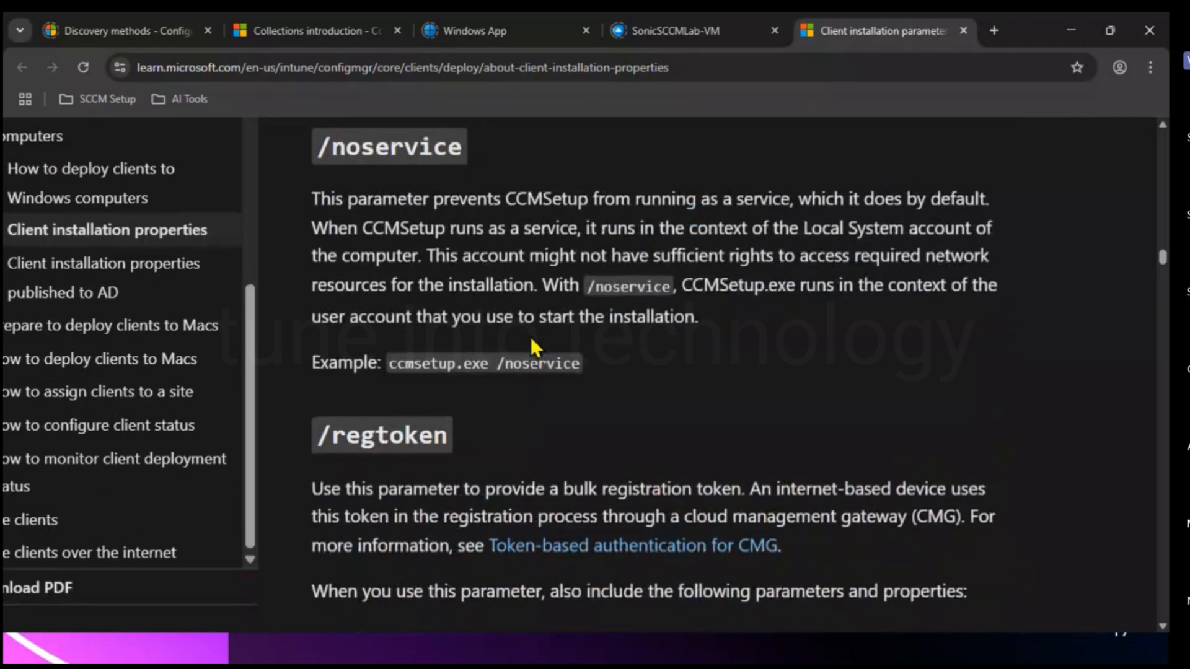
scroll(530, 336, "down", 18)
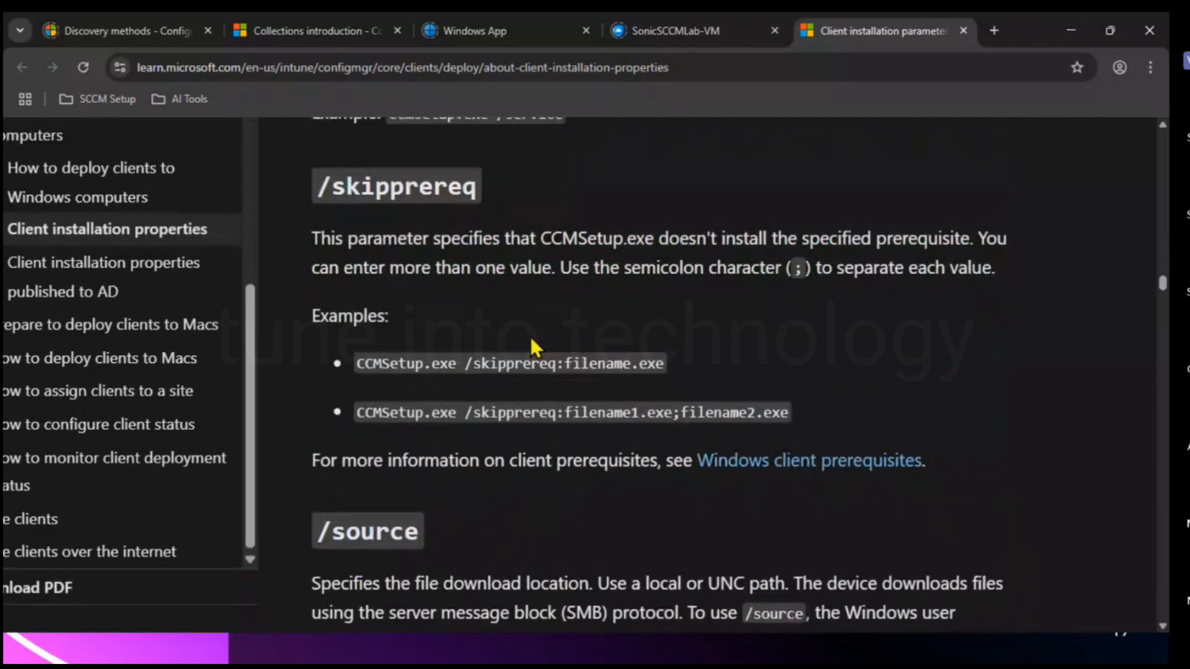
scroll(531, 337, "down", 14)
scroll(531, 337, "up", 3)
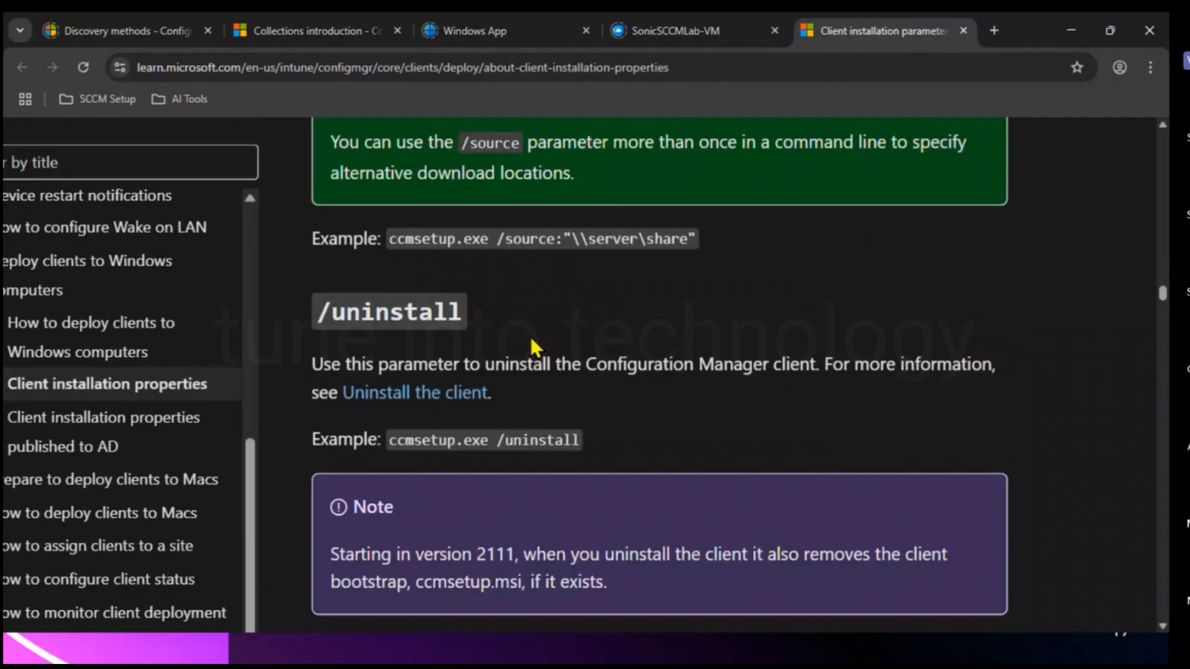